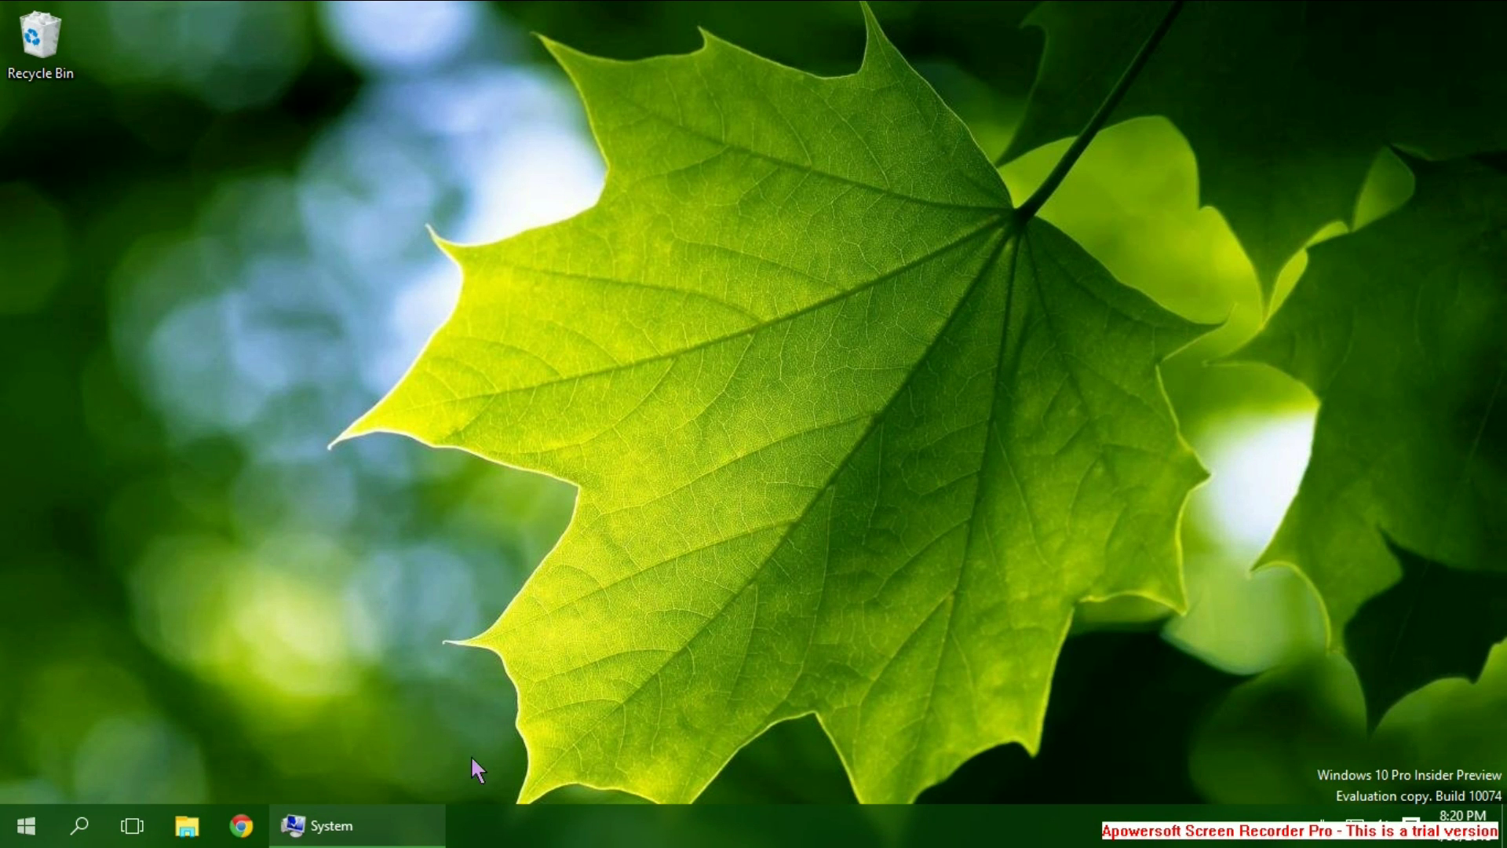
Step: Restore the System information window from the taskbar, then close it
{"action": "right_click", "coordinate": [380, 817]}
{"action": "key", "text": "Escape"}
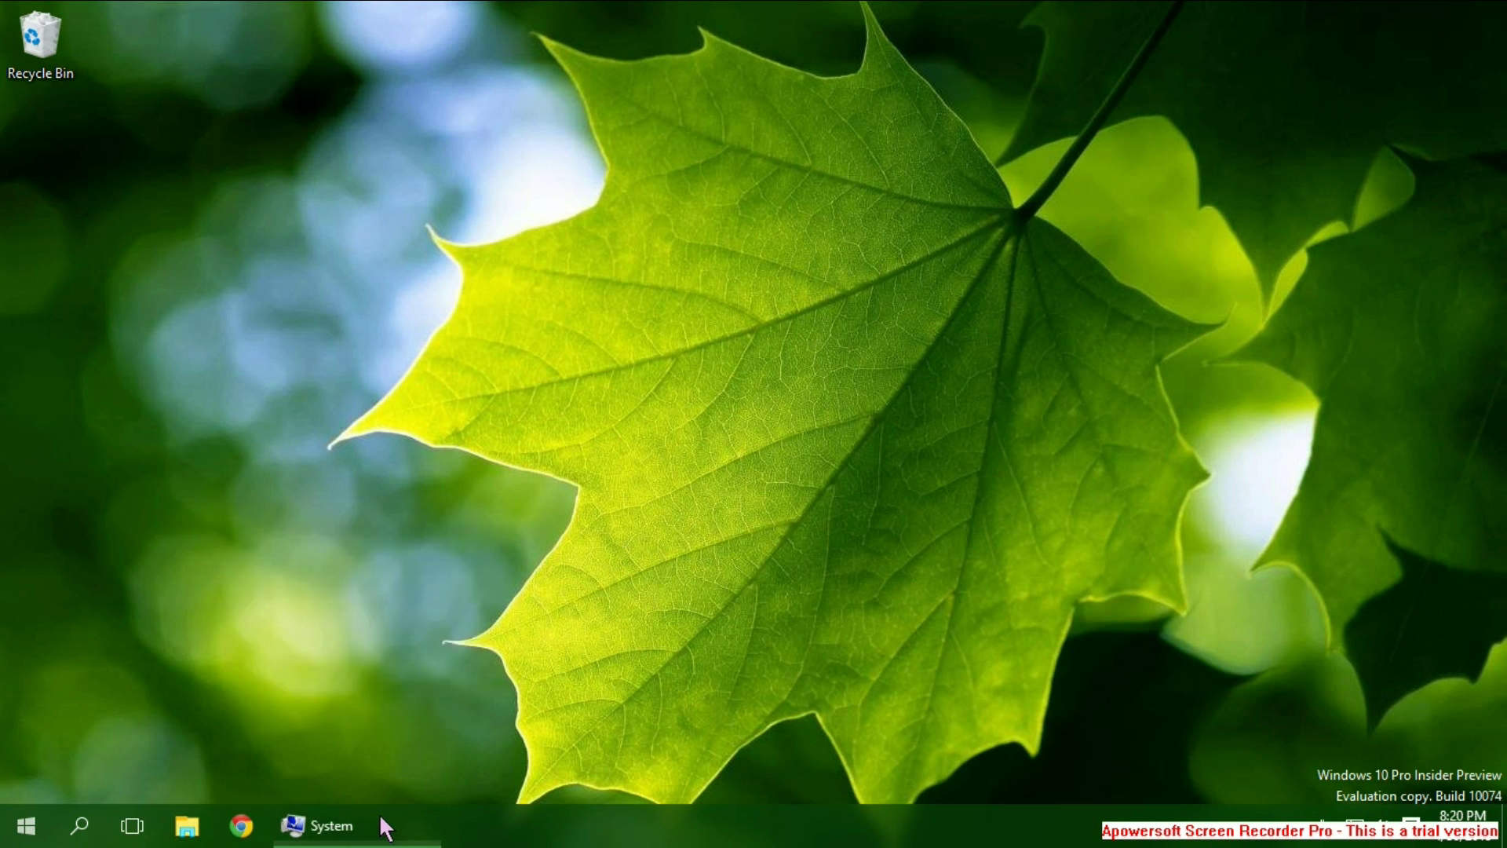
{"action": "left_click", "coordinate": [380, 817]}
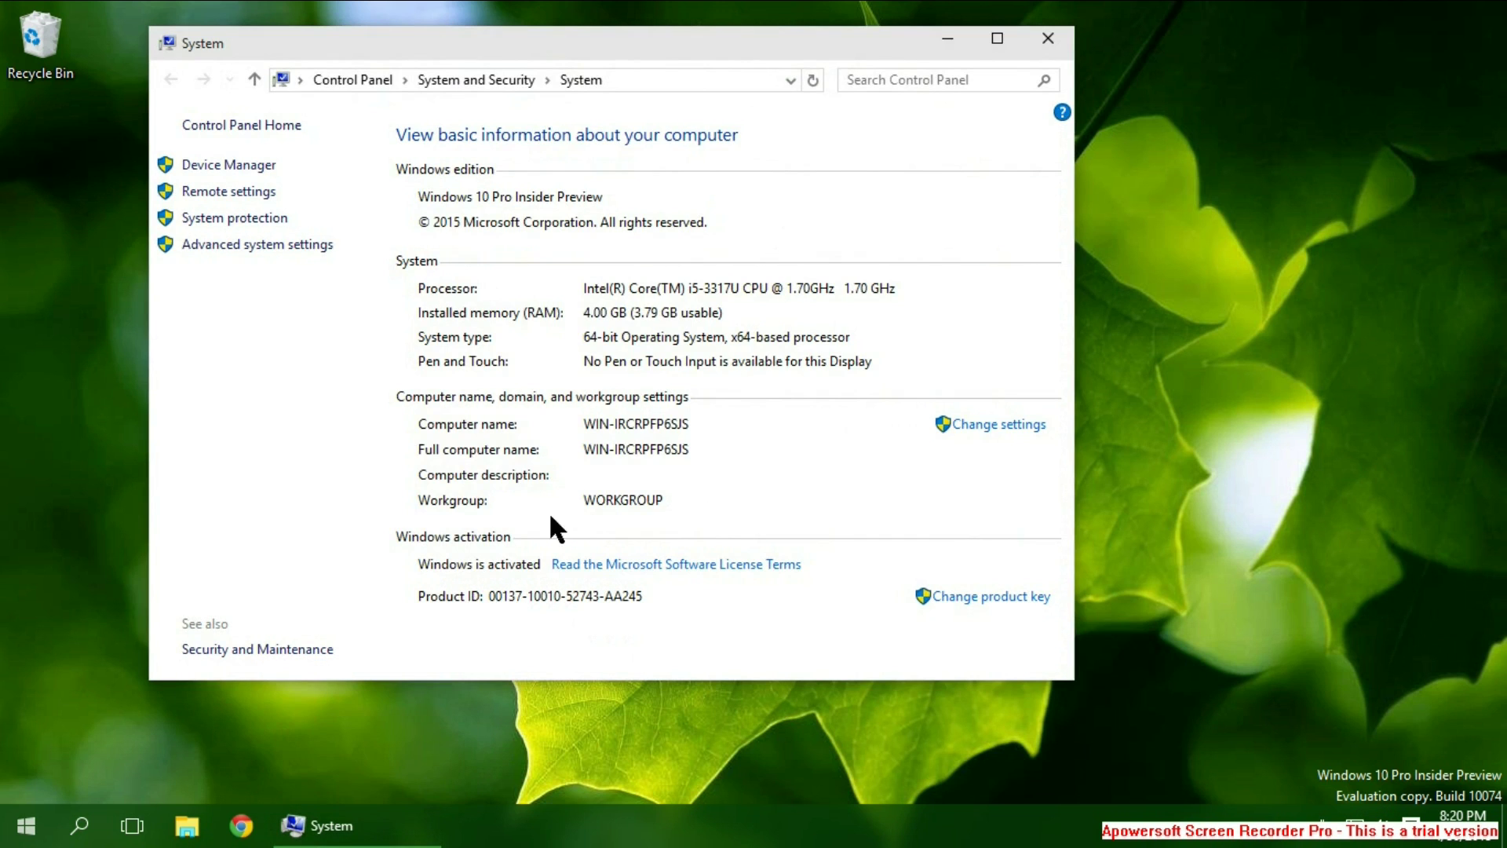
{"action": "left_click", "coordinate": [1047, 39]}
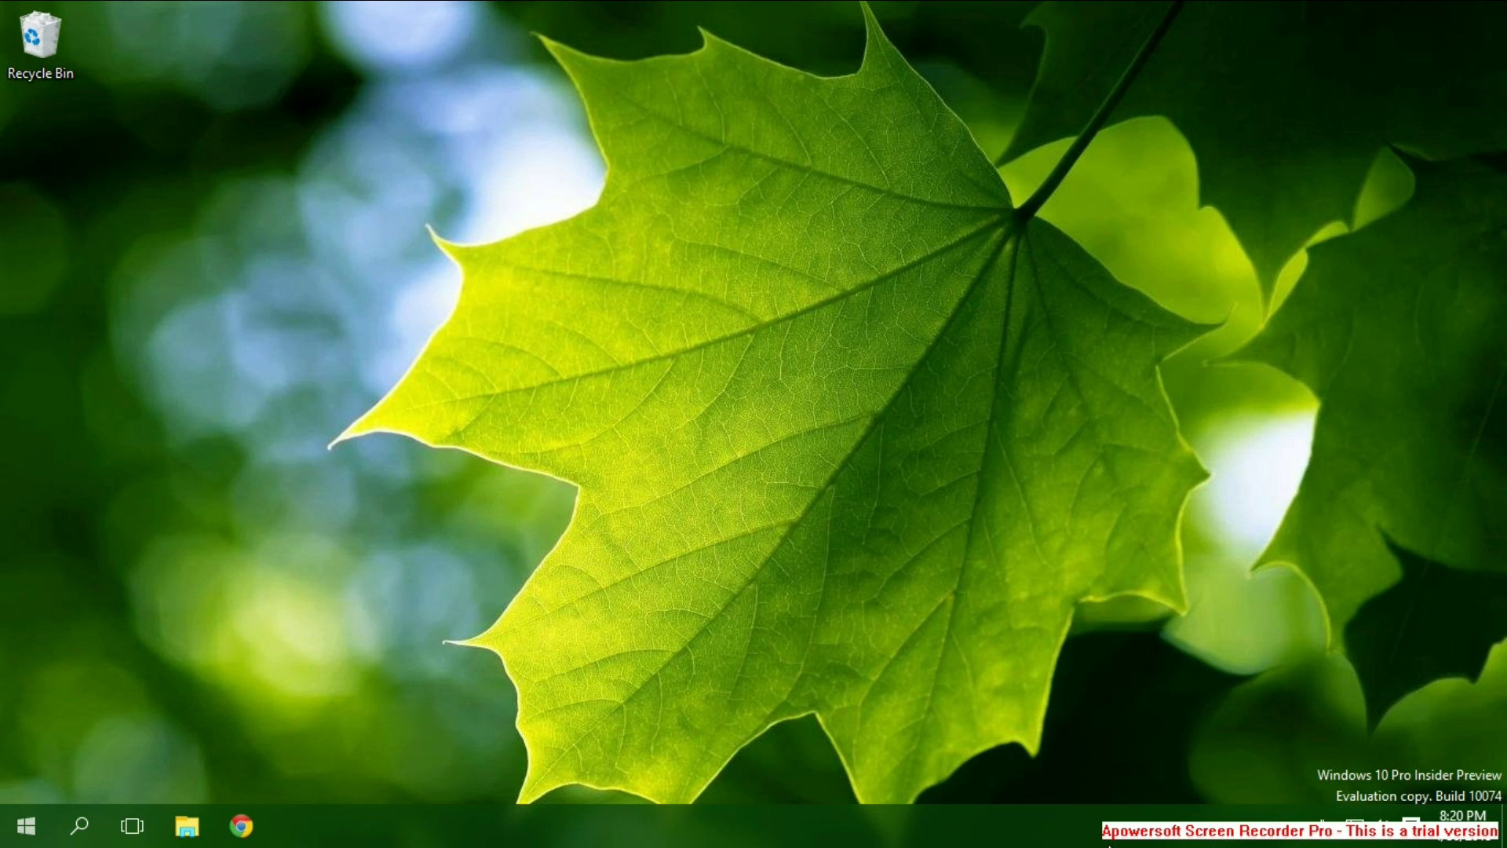
Step: Click an empty area of the desktop
{"action": "left_click", "coordinate": [838, 528]}
Step: Open Windows Feedback from Start, sort the feedback list by Me toos, then close it
{"action": "left_click", "coordinate": [26, 825]}
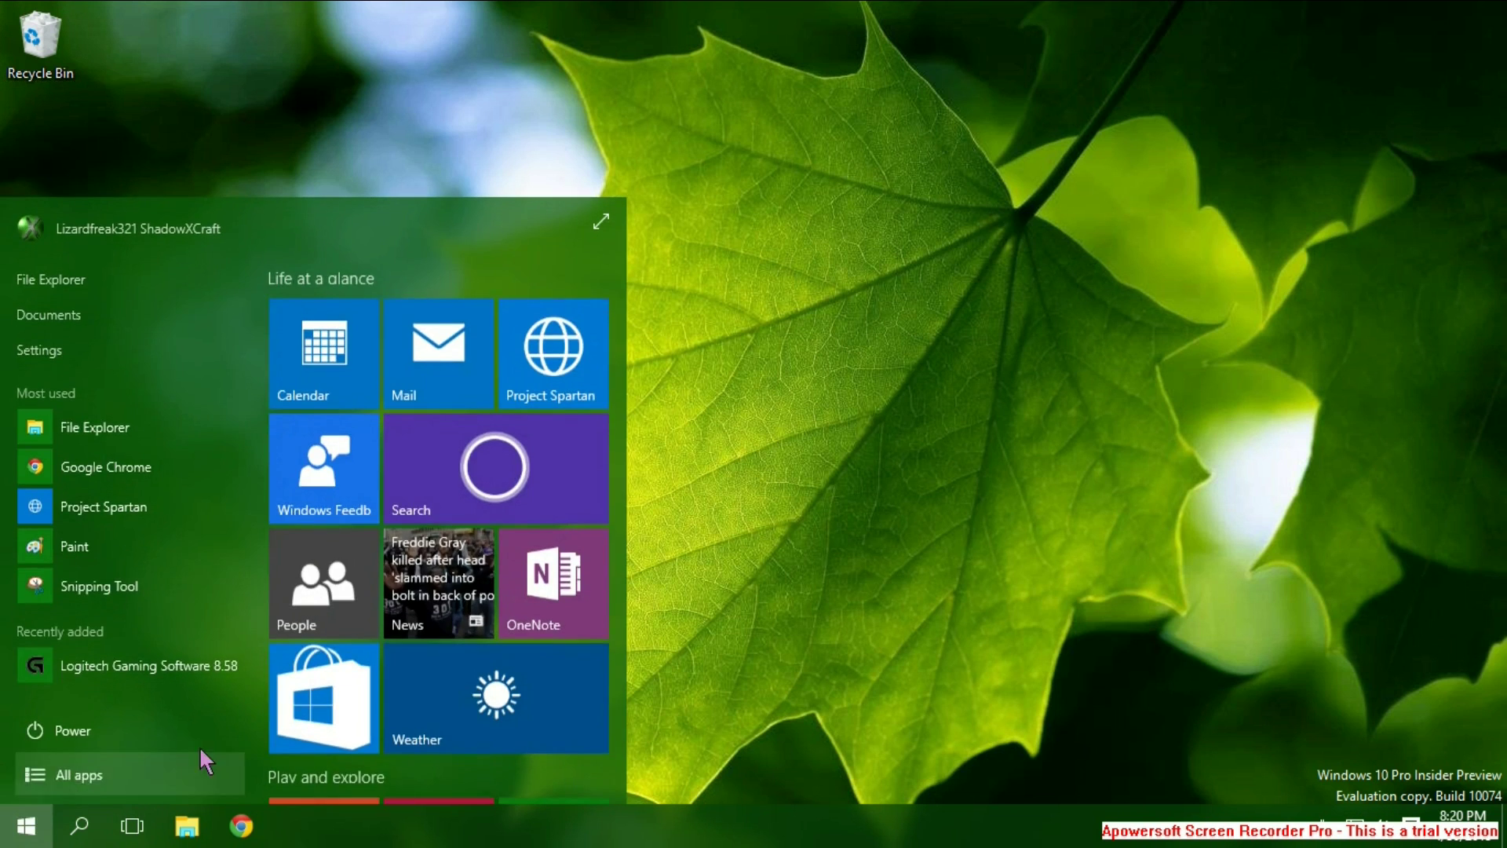
{"action": "left_click", "coordinate": [336, 448]}
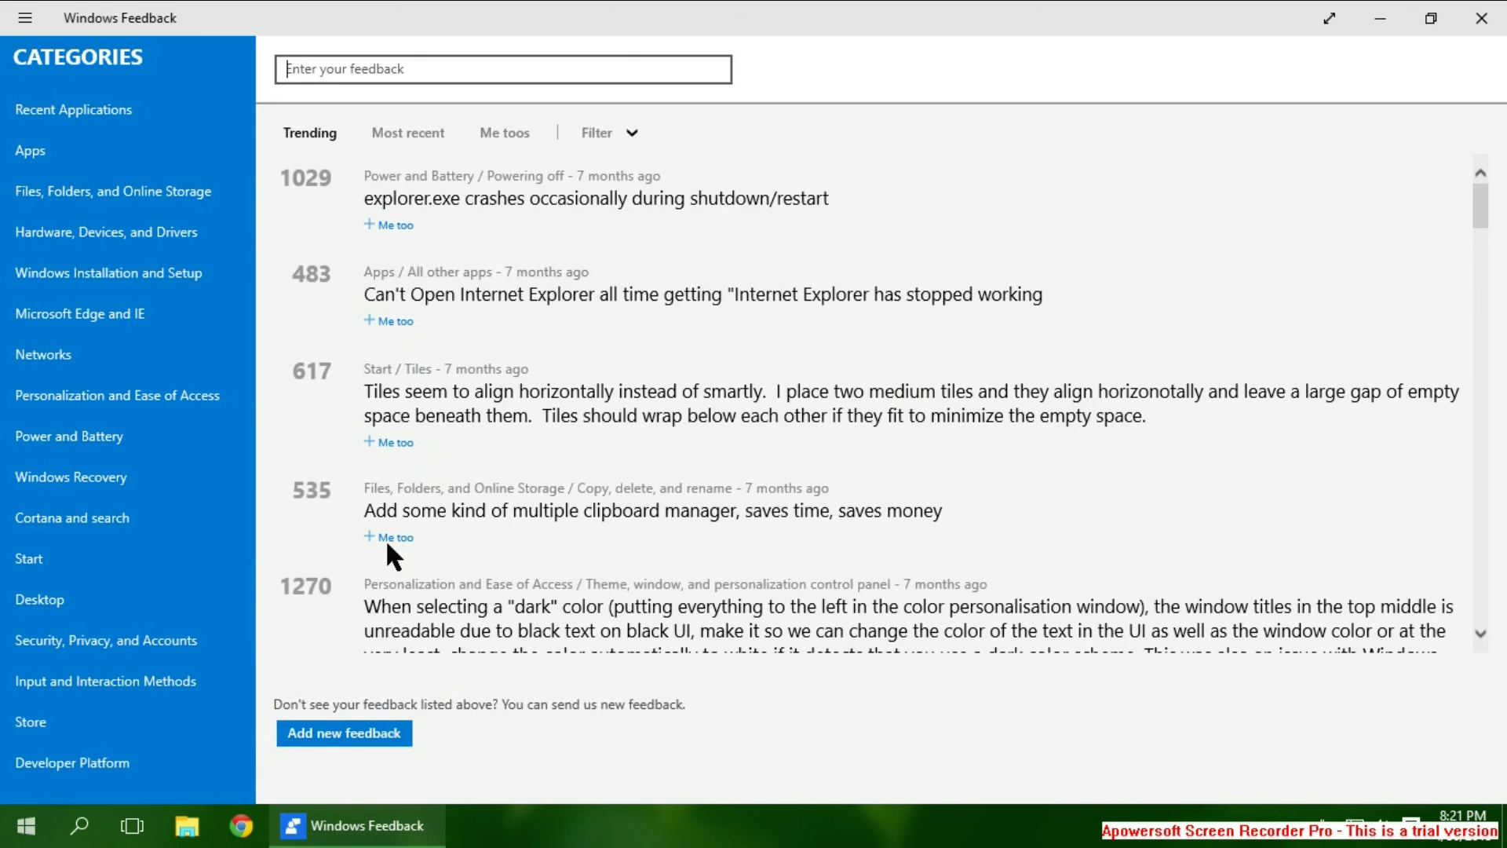
{"action": "scroll", "coordinate": [383, 502], "scroll_direction": "down", "scroll_amount": 3}
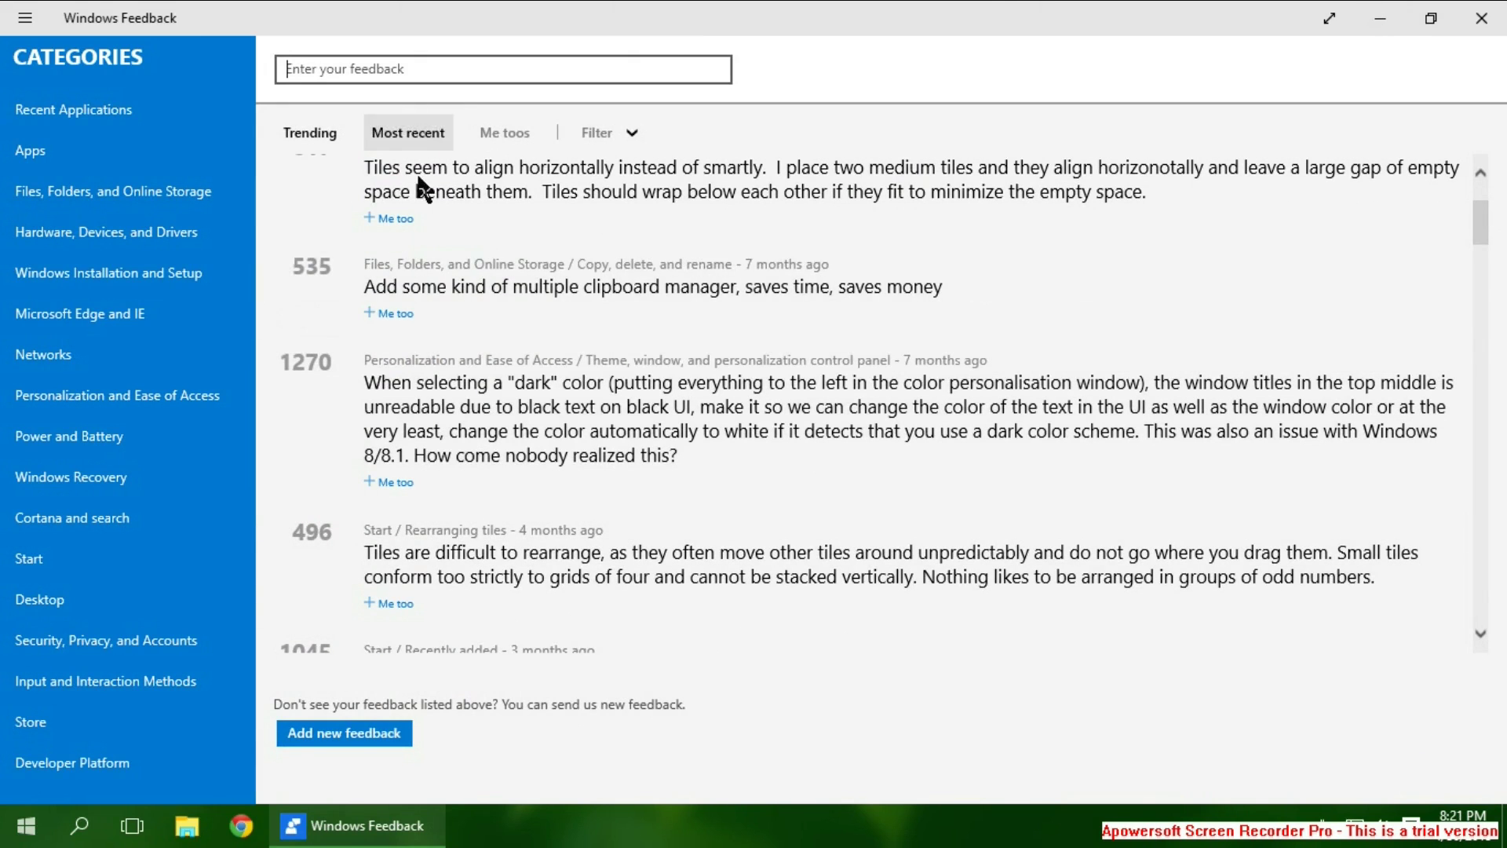
{"action": "left_click", "coordinate": [519, 130]}
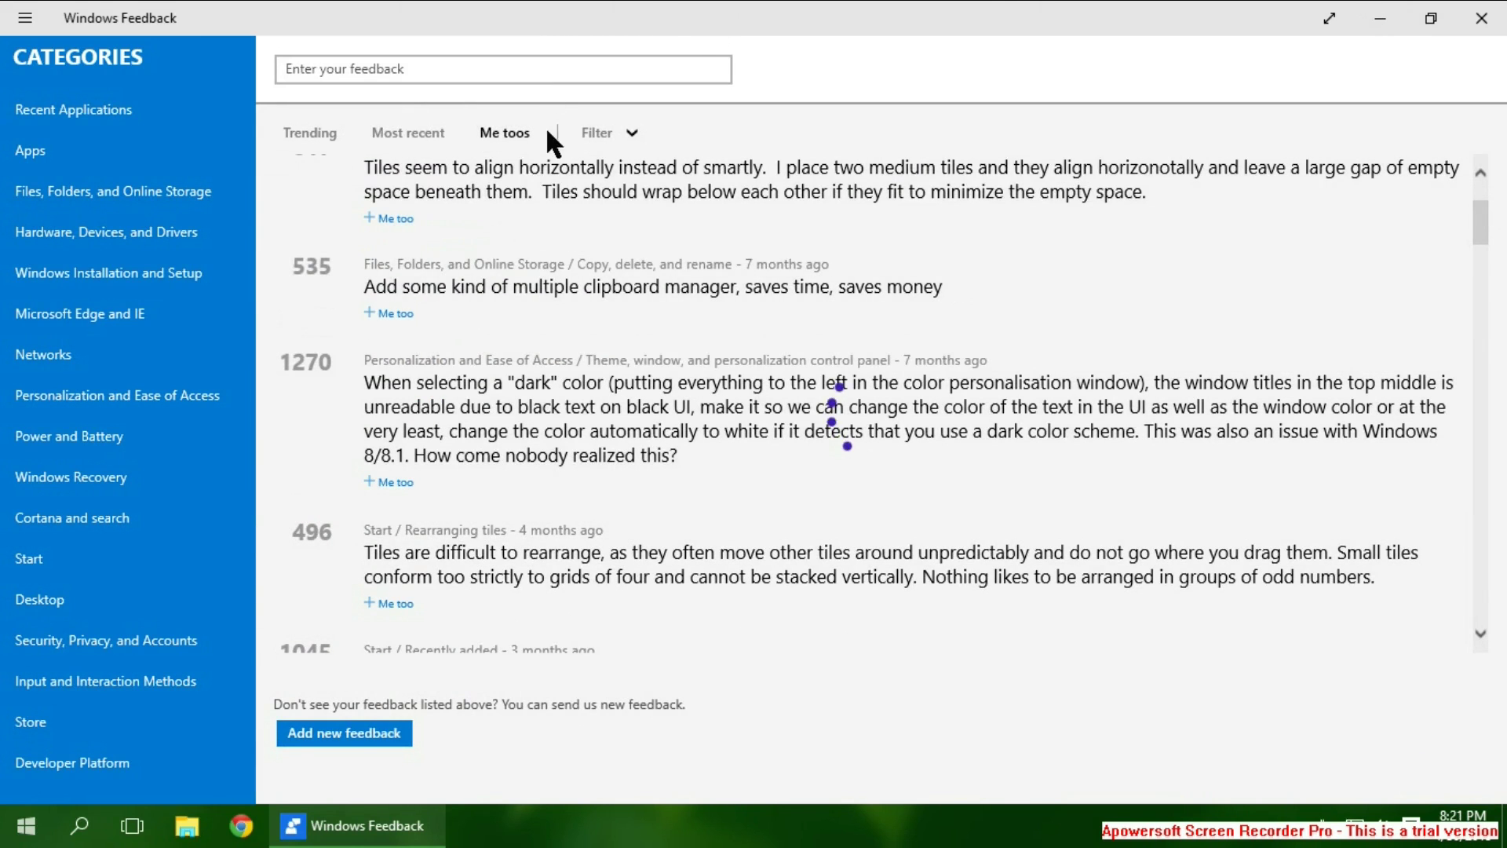
{"action": "left_click", "coordinate": [545, 125]}
{"action": "key", "text": "alt+F4"}
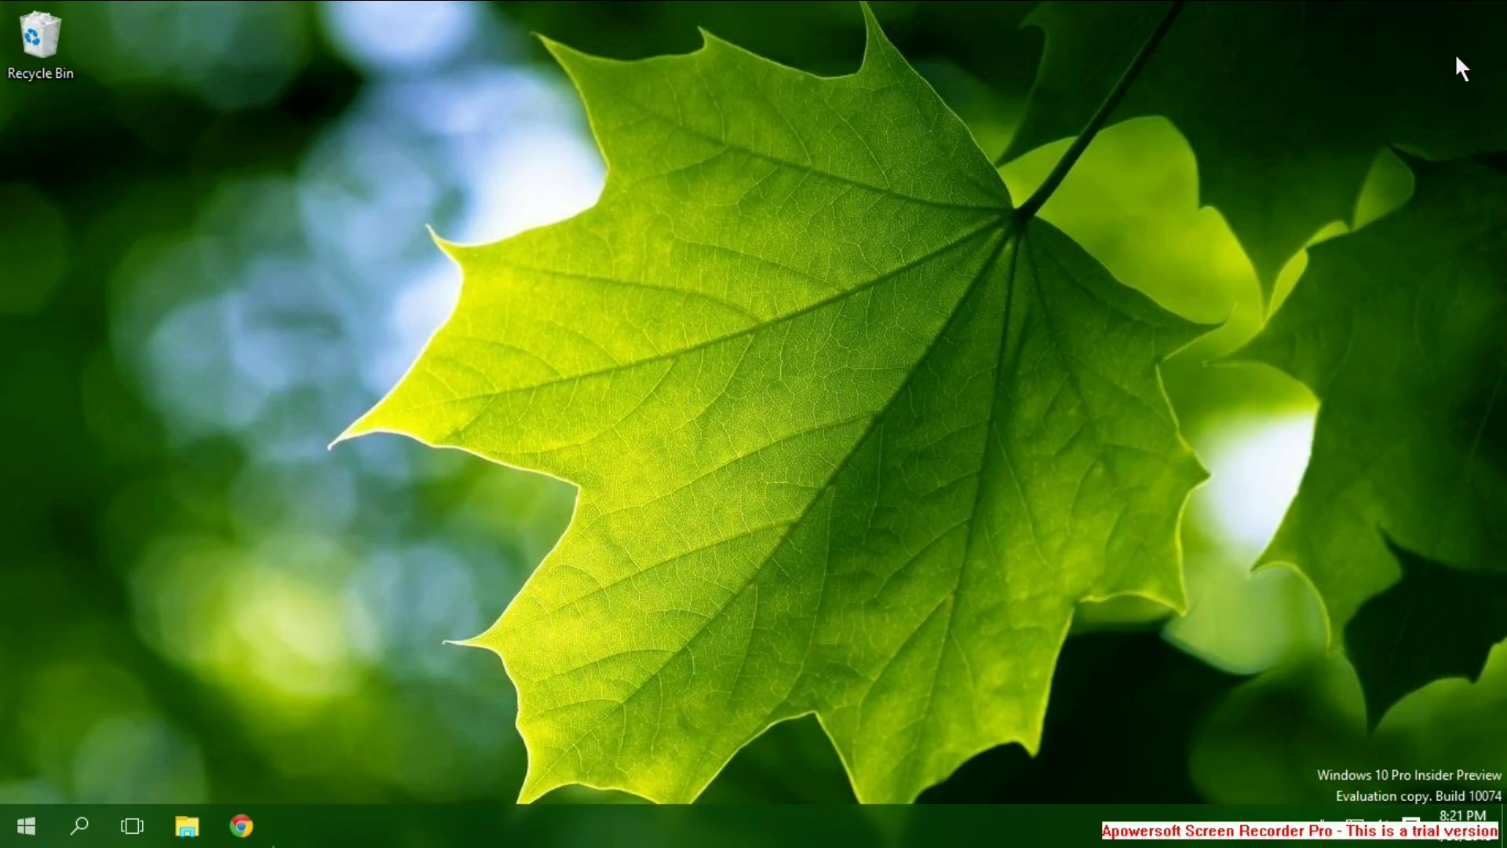
Step: Open the Start menu from the taskbar Start button
{"action": "left_click", "coordinate": [11, 843]}
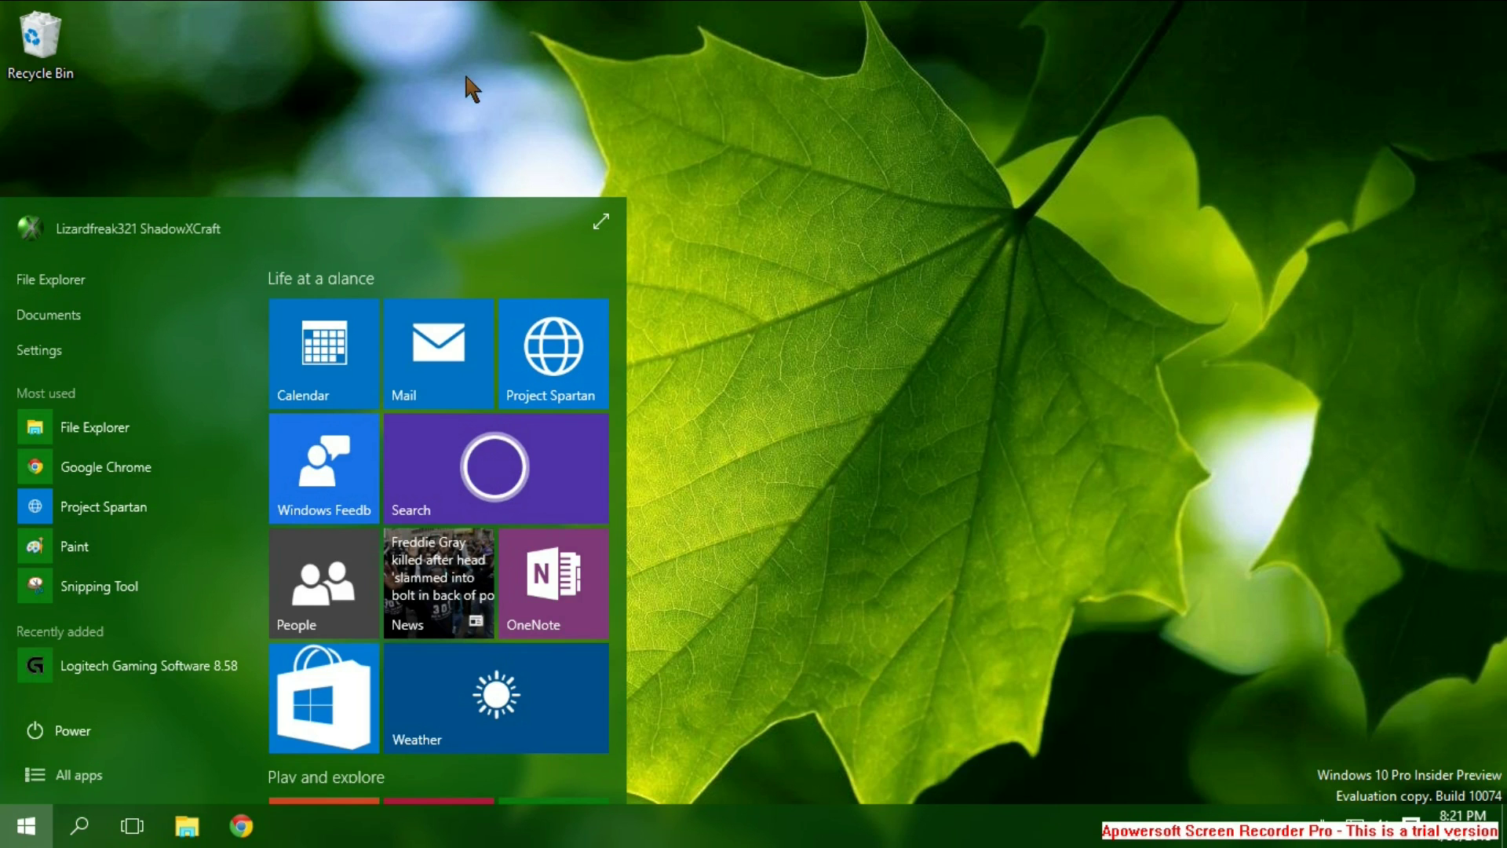
Step: Expand Start to full screen, shrink it back, and scroll through the tiles
{"action": "left_click", "coordinate": [599, 232]}
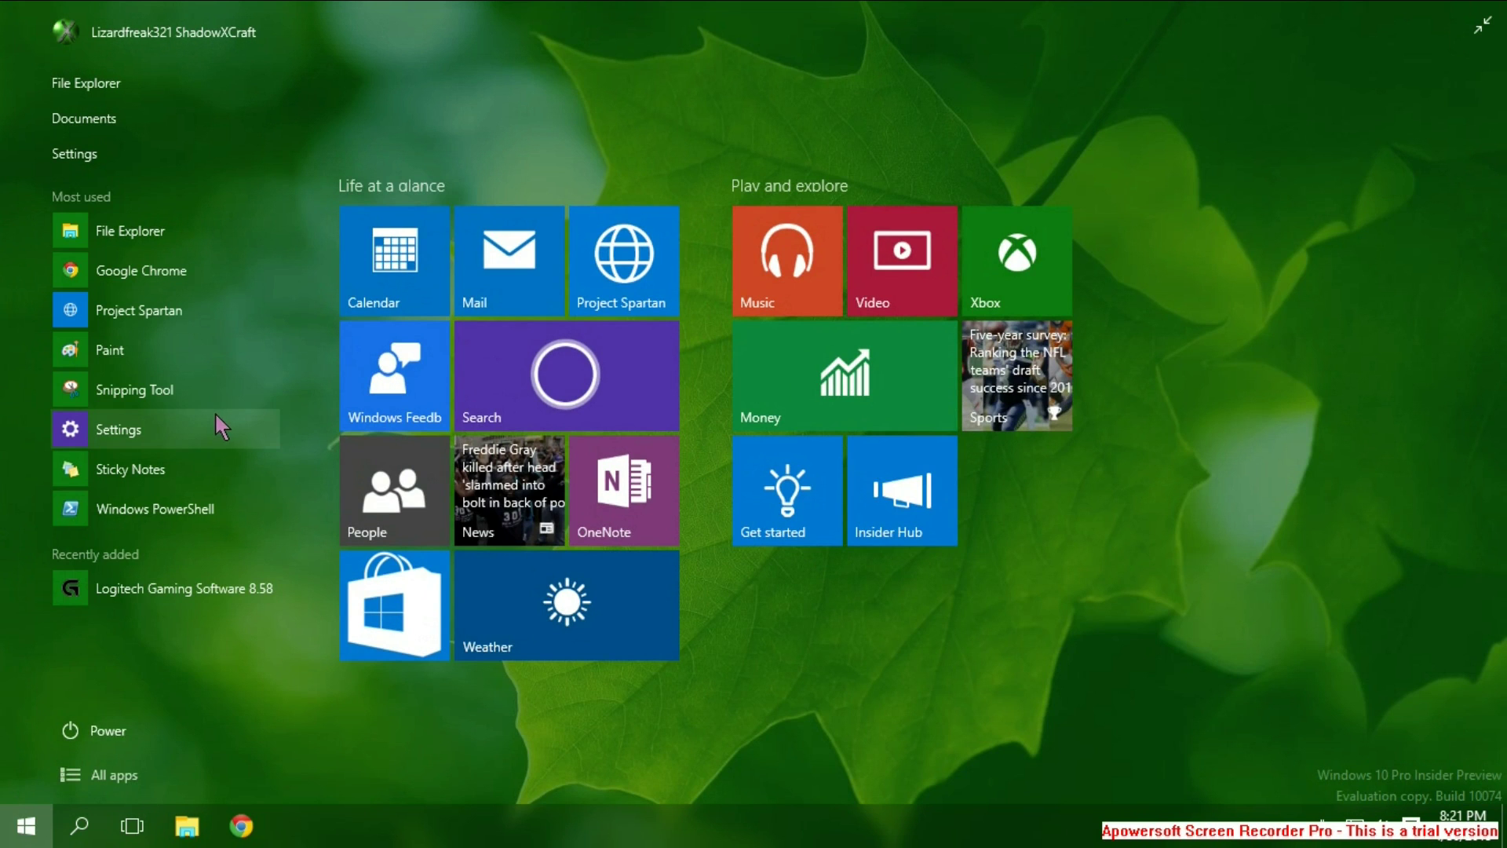
{"action": "left_click", "coordinate": [1481, 27]}
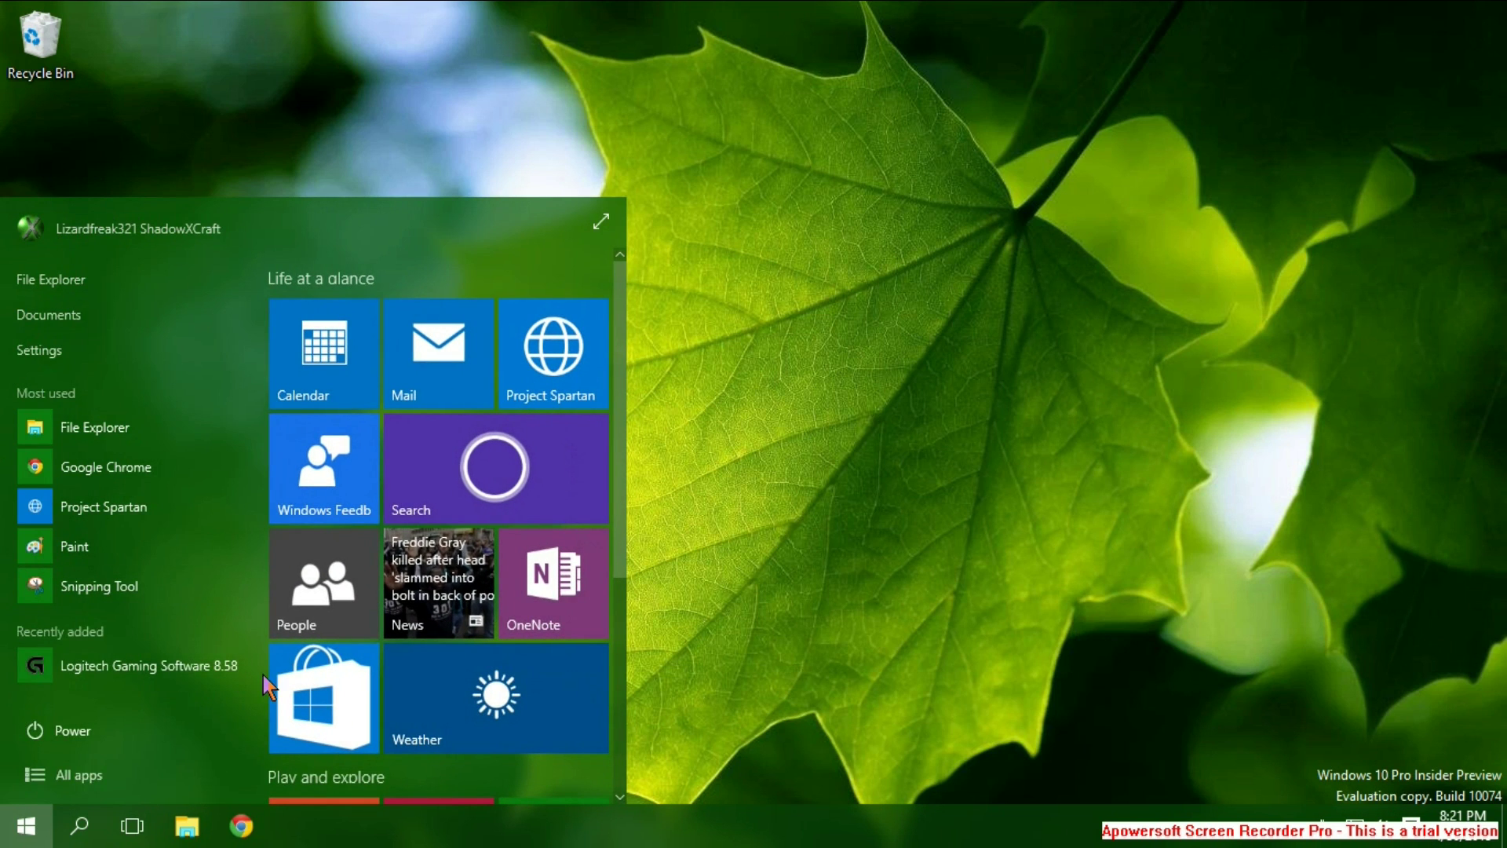
{"action": "scroll", "coordinate": [471, 438], "scroll_direction": "down", "scroll_amount": 3}
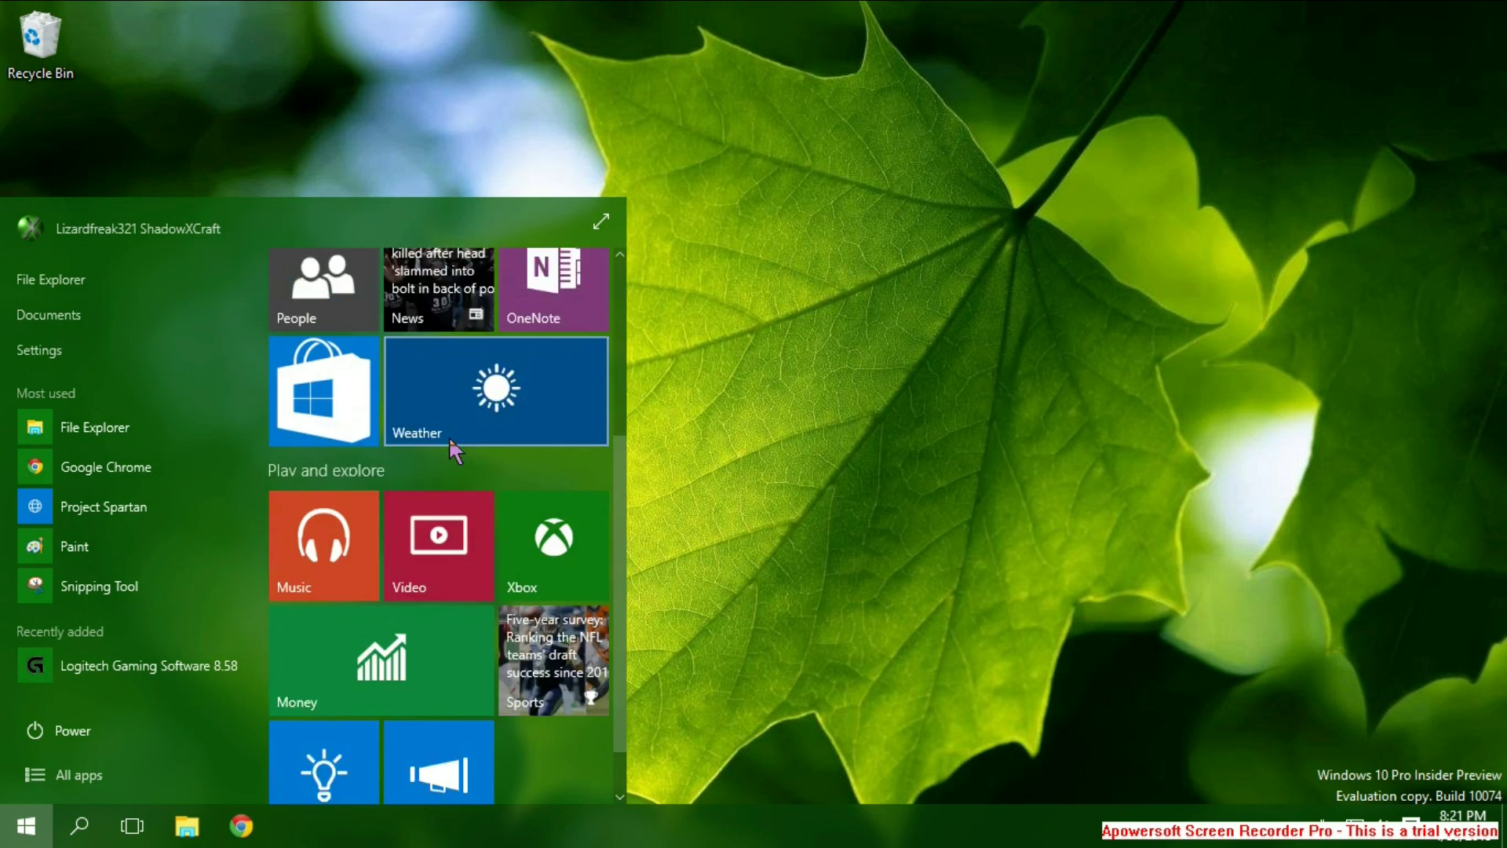
{"action": "scroll", "coordinate": [468, 487], "scroll_direction": "up", "scroll_amount": 3}
{"action": "scroll", "coordinate": [469, 486], "scroll_direction": "down", "scroll_amount": 3}
{"action": "scroll", "coordinate": [474, 493], "scroll_direction": "up", "scroll_amount": 3}
{"action": "scroll", "coordinate": [473, 479], "scroll_direction": "down", "scroll_amount": 3}
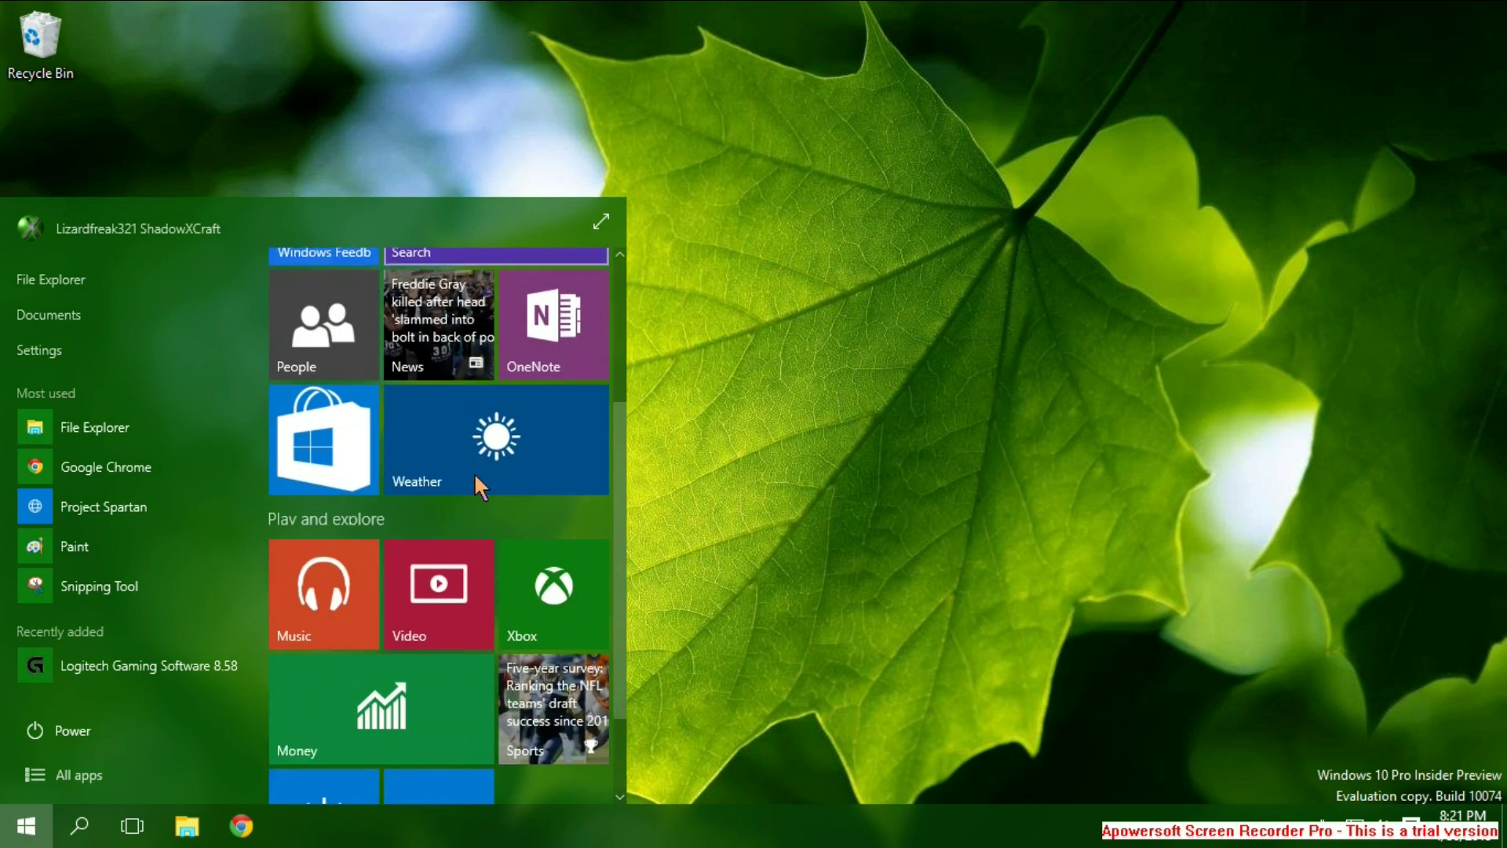
{"action": "scroll", "coordinate": [474, 472], "scroll_direction": "up", "scroll_amount": 3}
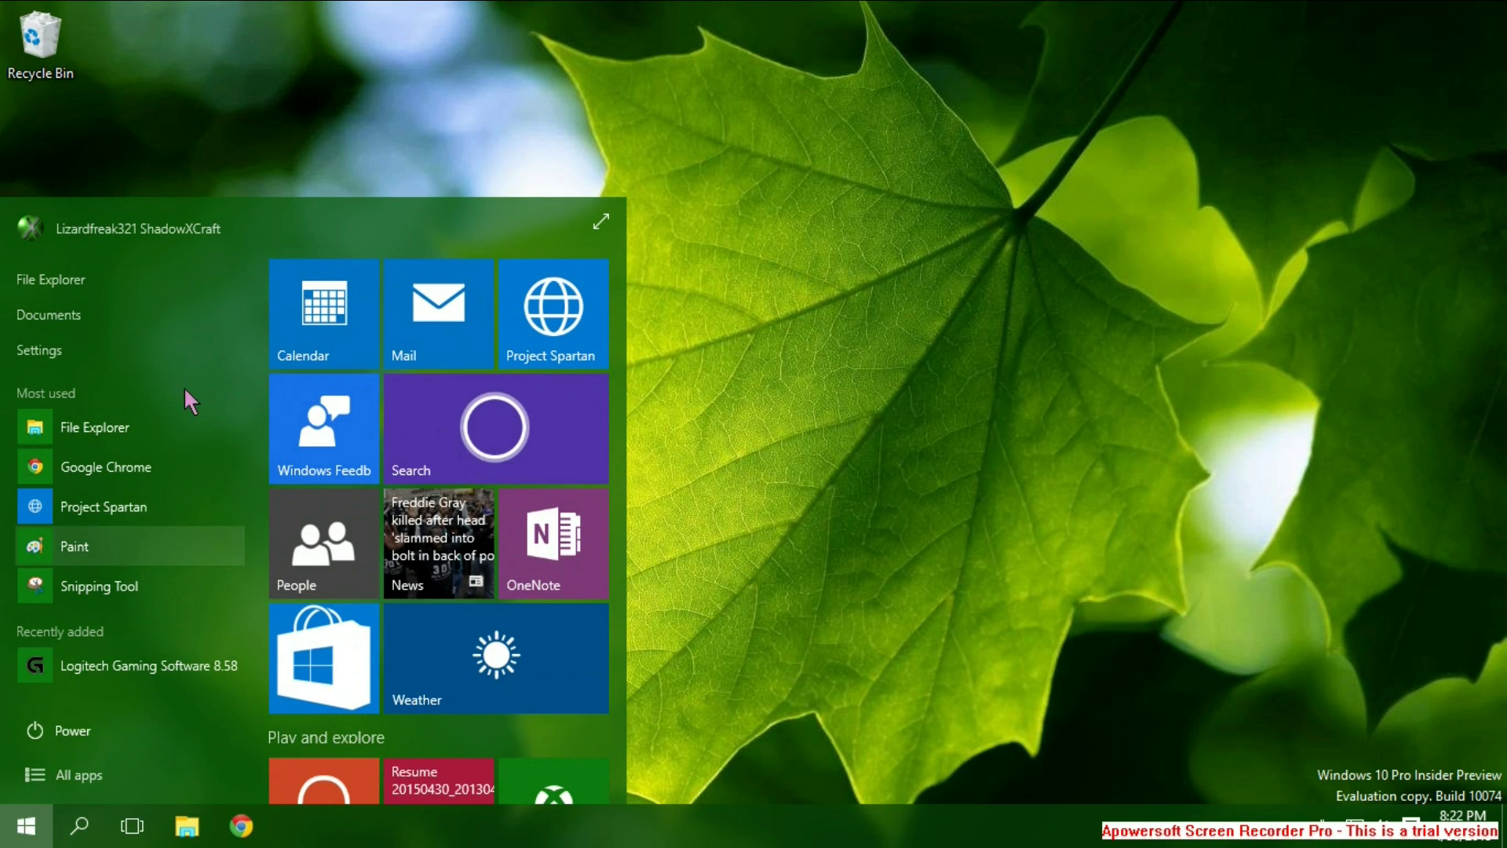
Step: Bring up the account options under the user name to lock the PC
{"action": "left_click", "coordinate": [192, 228]}
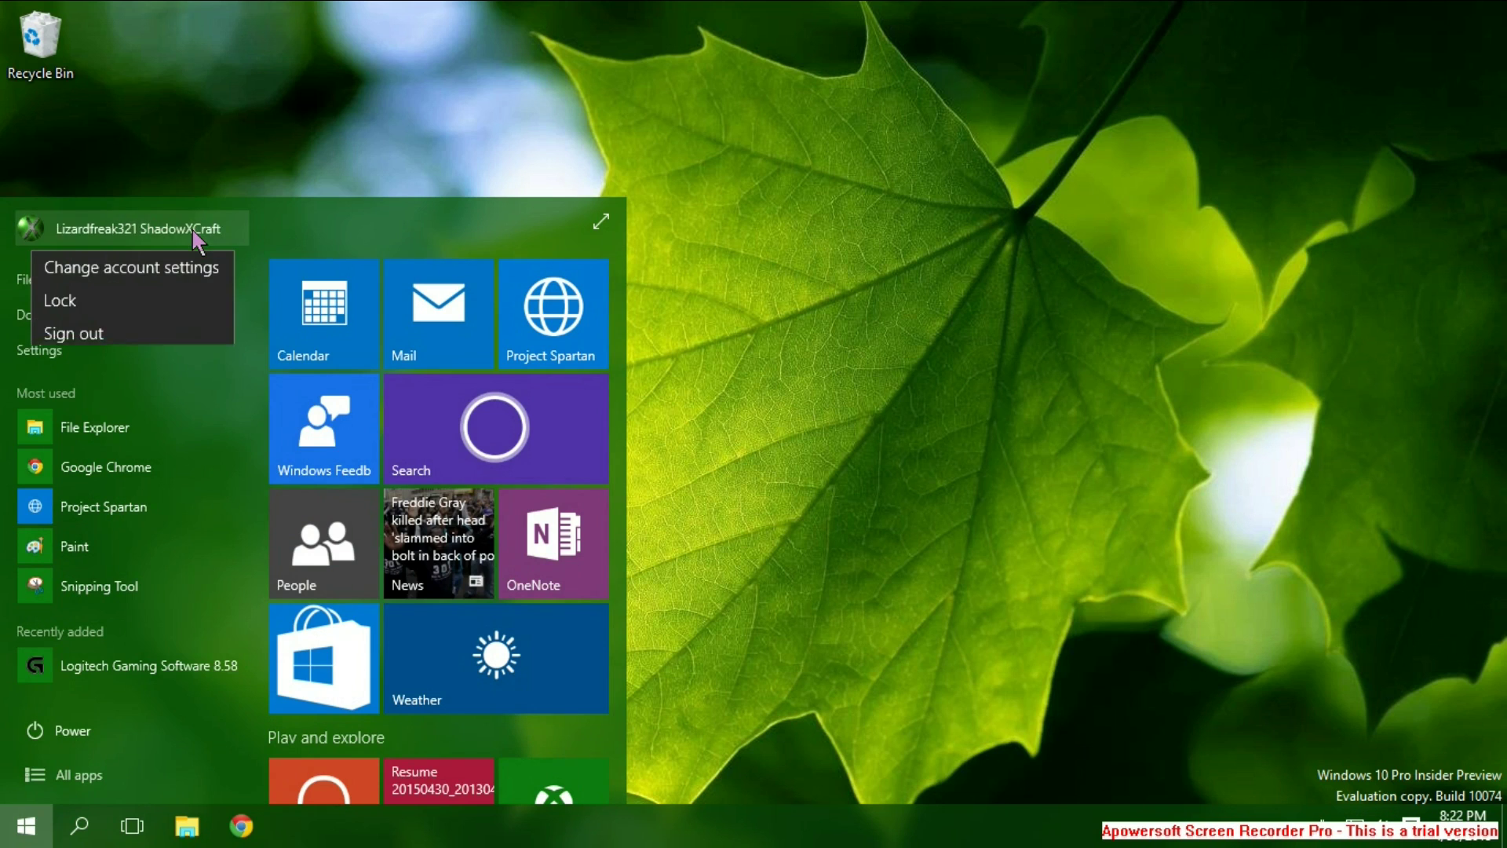
{"action": "left_click", "coordinate": [51, 727]}
{"action": "left_click", "coordinate": [50, 727]}
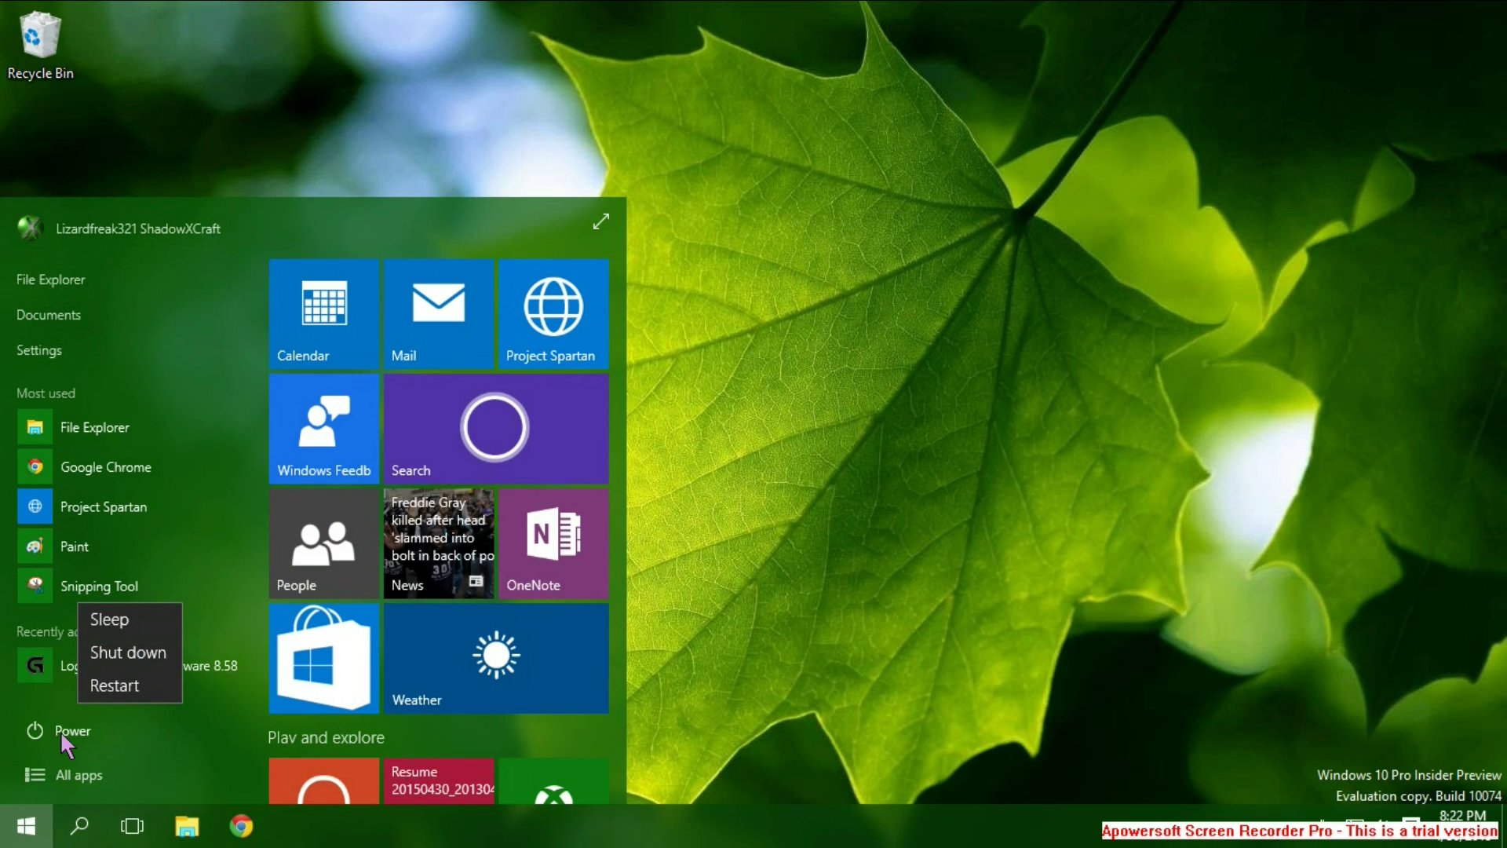
{"action": "left_click", "coordinate": [101, 231]}
{"action": "left_click", "coordinate": [102, 227]}
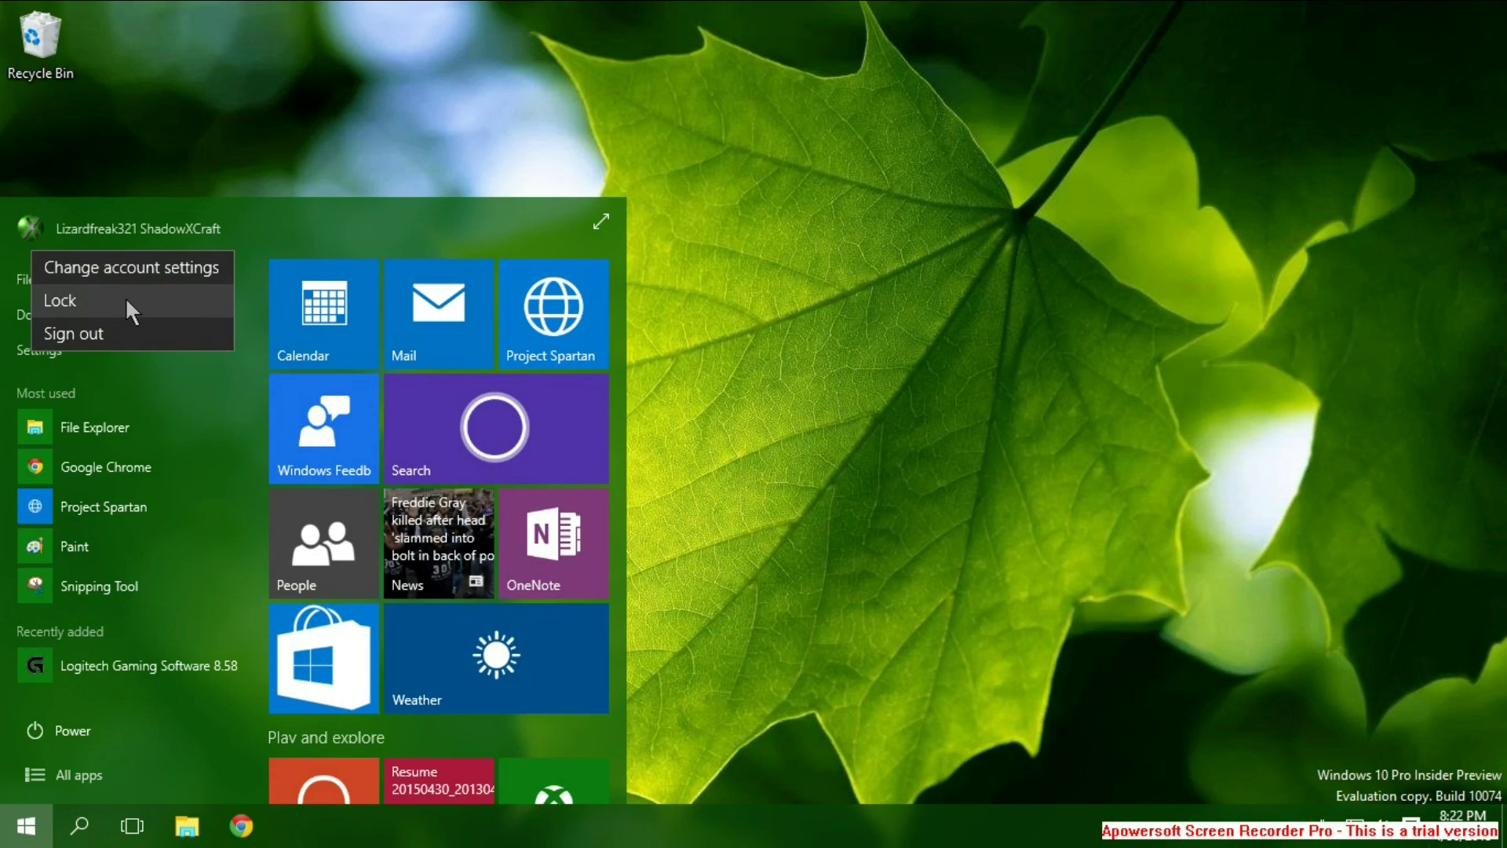
Step: Lock the computer, sign back in, and close the Start menu to reach the desktop
{"action": "left_click", "coordinate": [124, 297]}
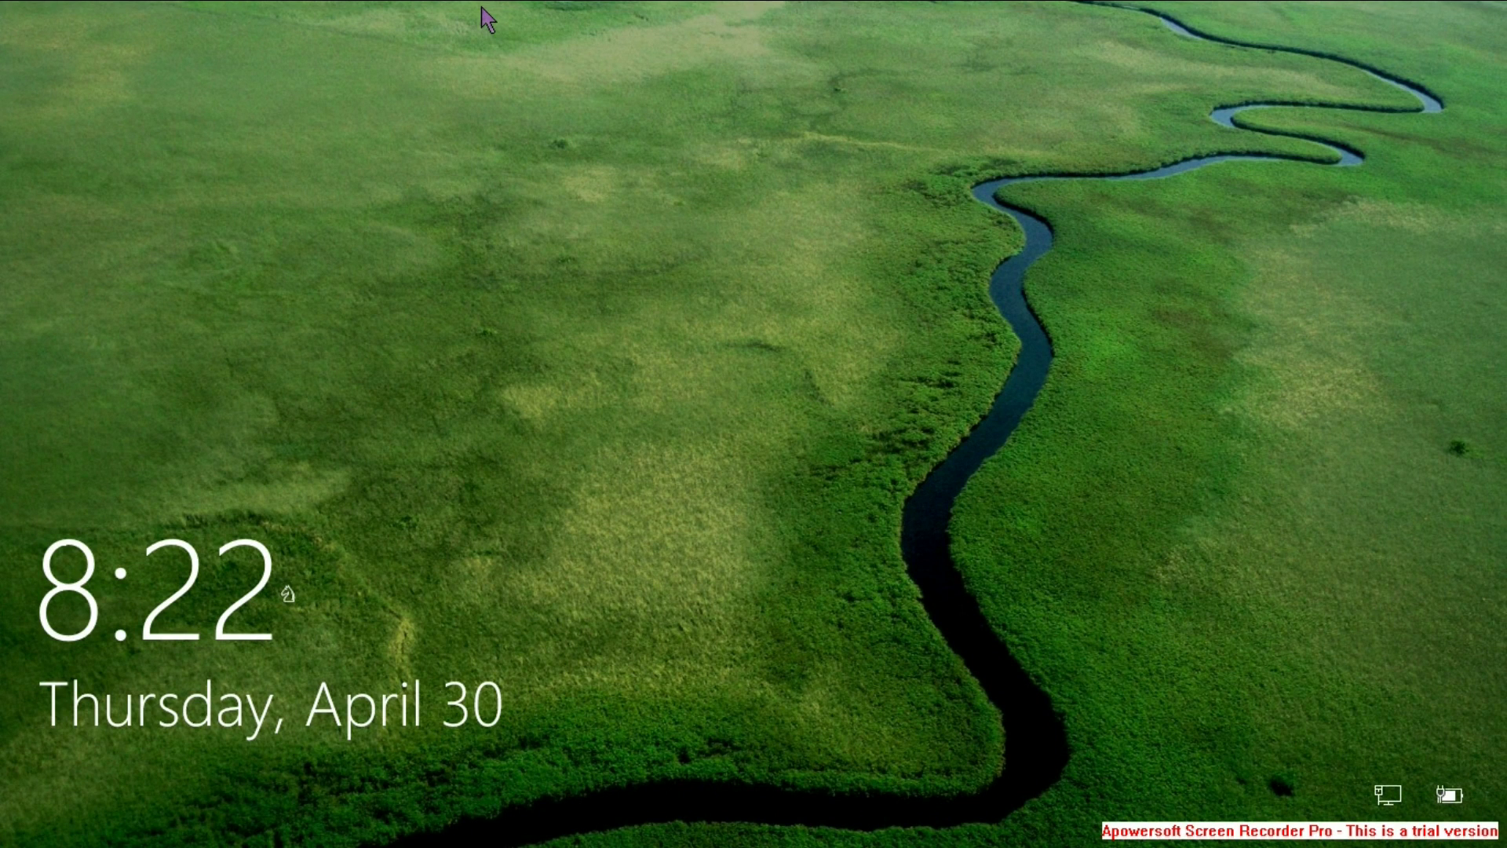
{"action": "left_click", "coordinate": [487, 19]}
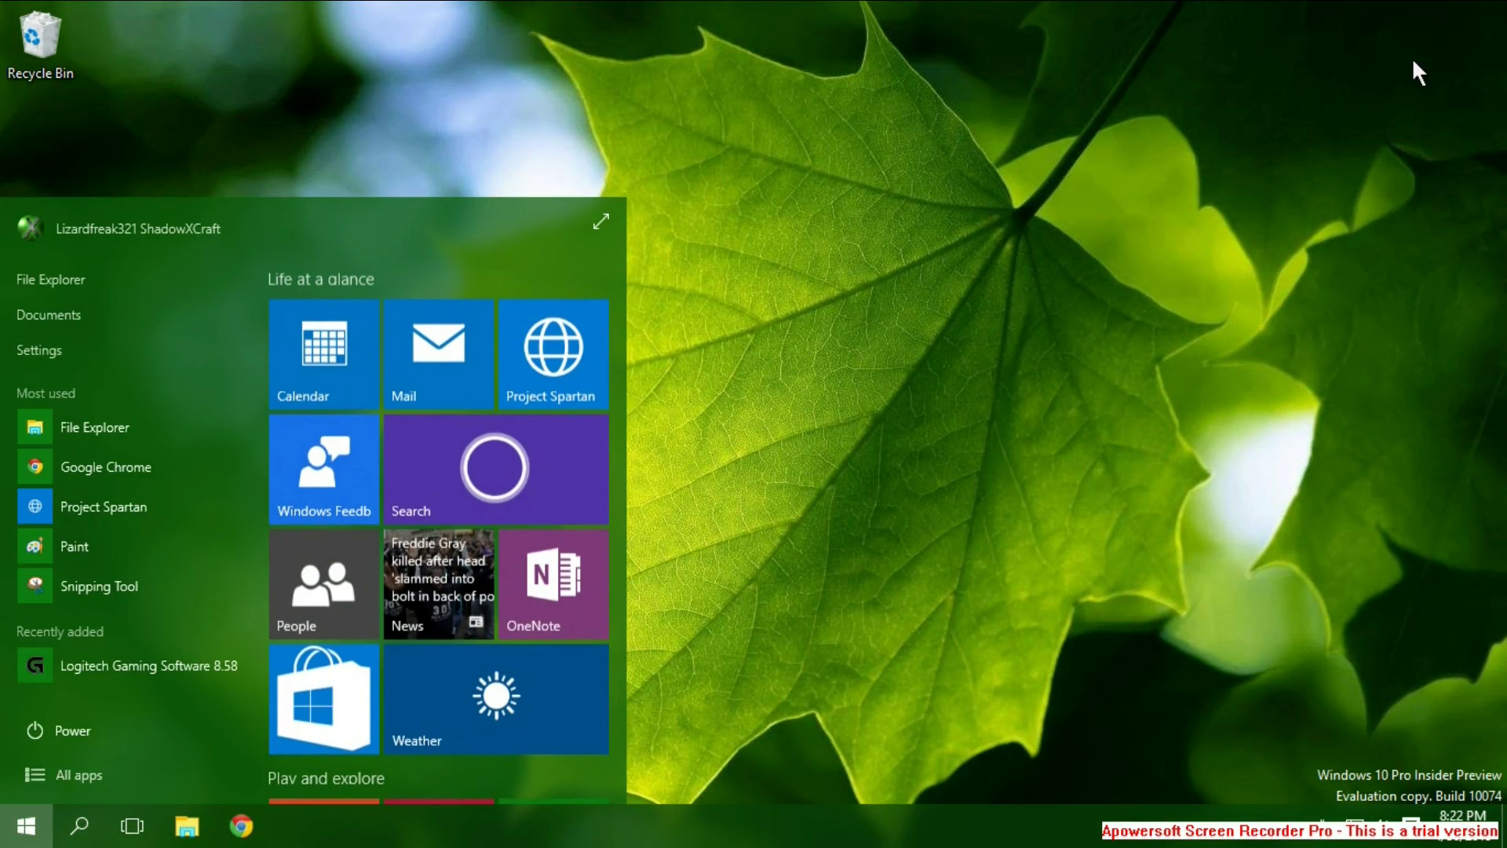
{"action": "left_click", "coordinate": [1010, 411]}
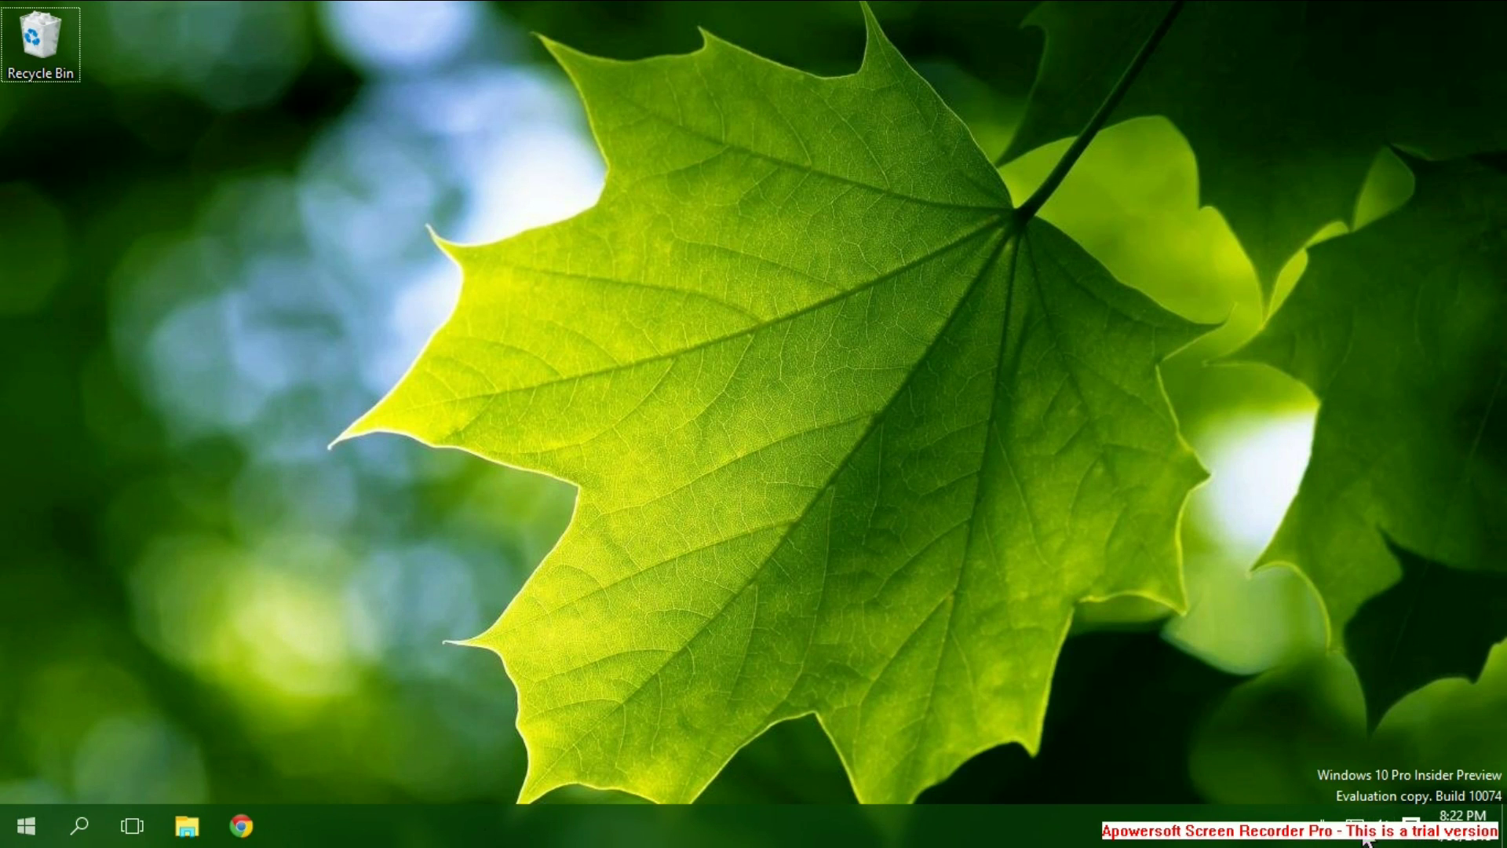
Step: Clear all notifications in the Action Center
{"action": "left_click", "coordinate": [1300, 820]}
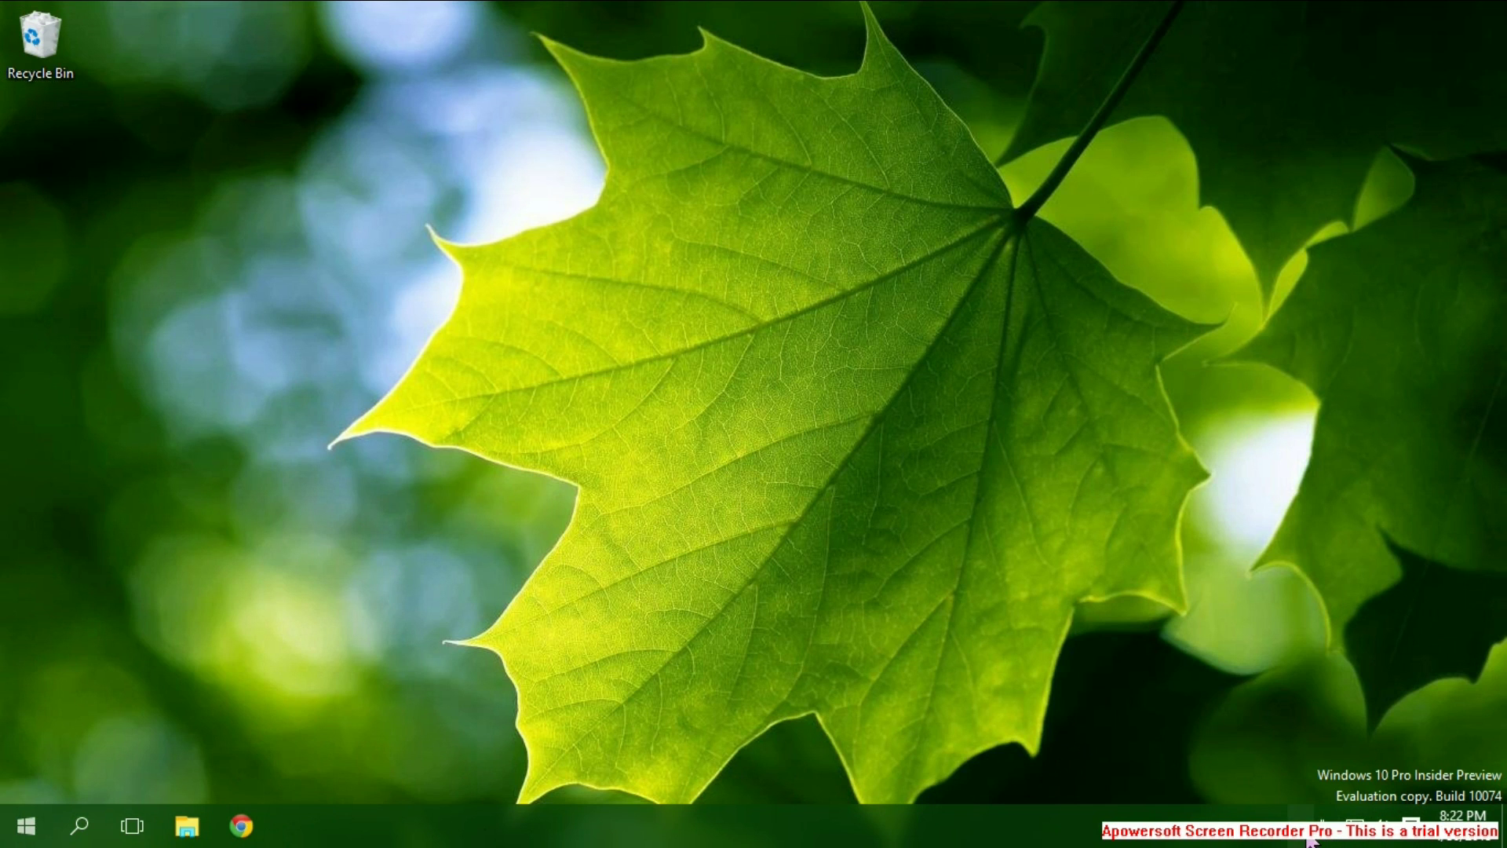
{"action": "left_click", "coordinate": [1410, 822]}
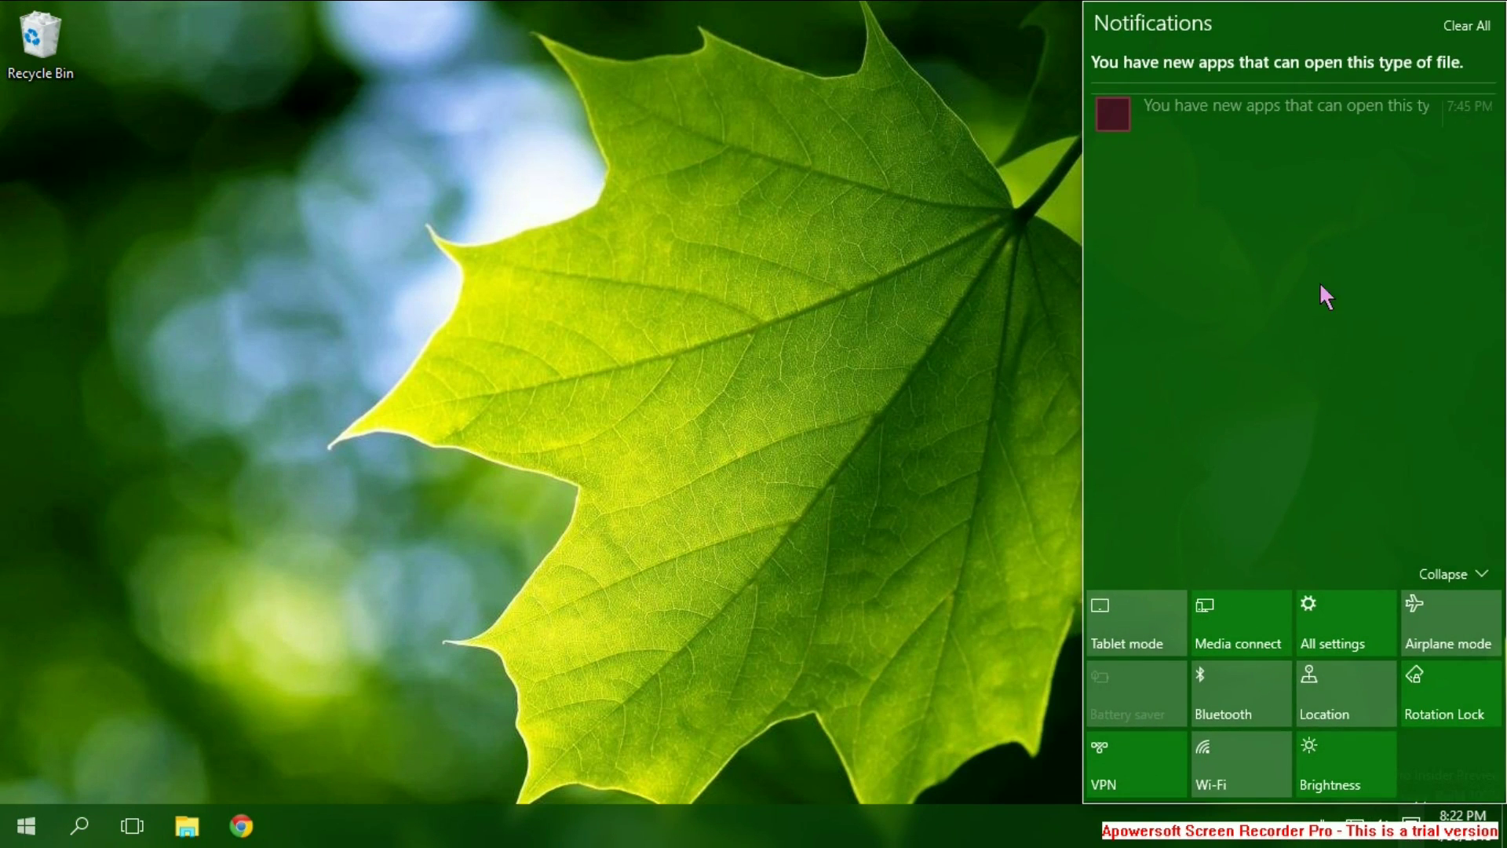
{"action": "left_click", "coordinate": [1464, 26]}
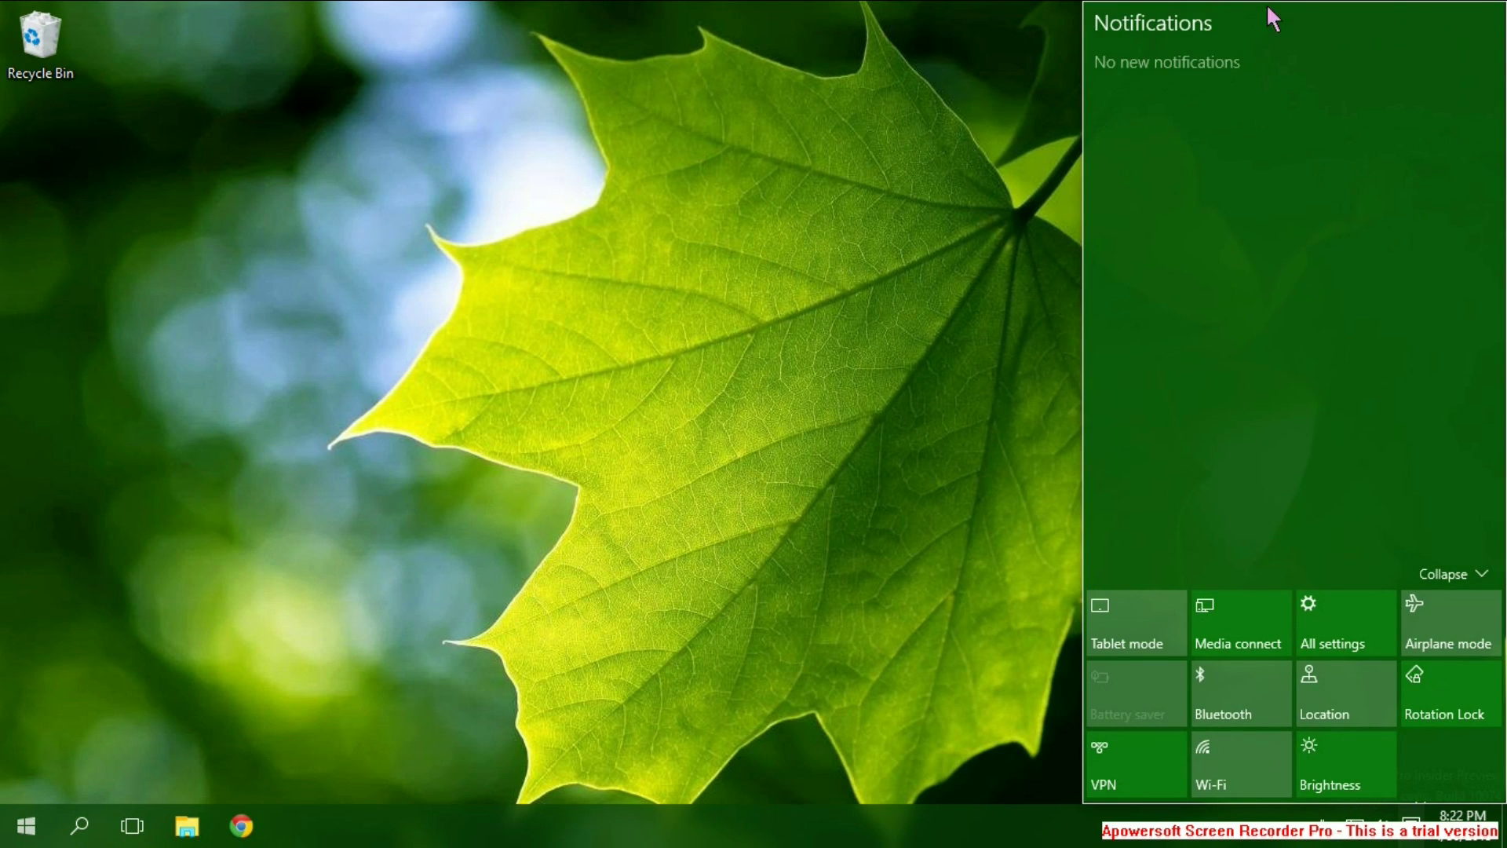
{"action": "key", "text": "Escape"}
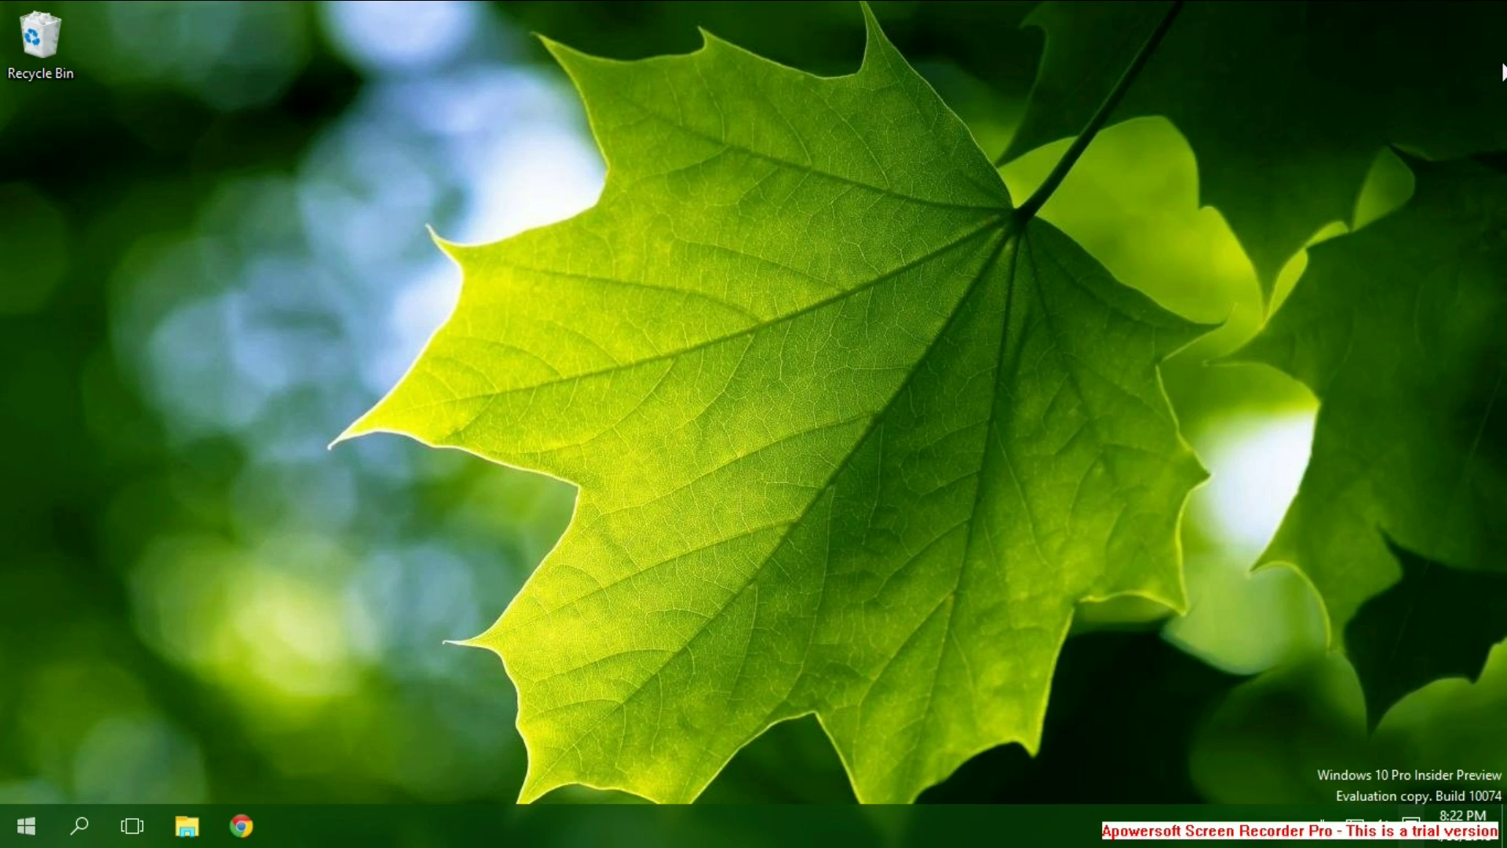
Step: Set screen brightness to 75% and leave the Action Center open
{"action": "left_click", "coordinate": [1413, 836]}
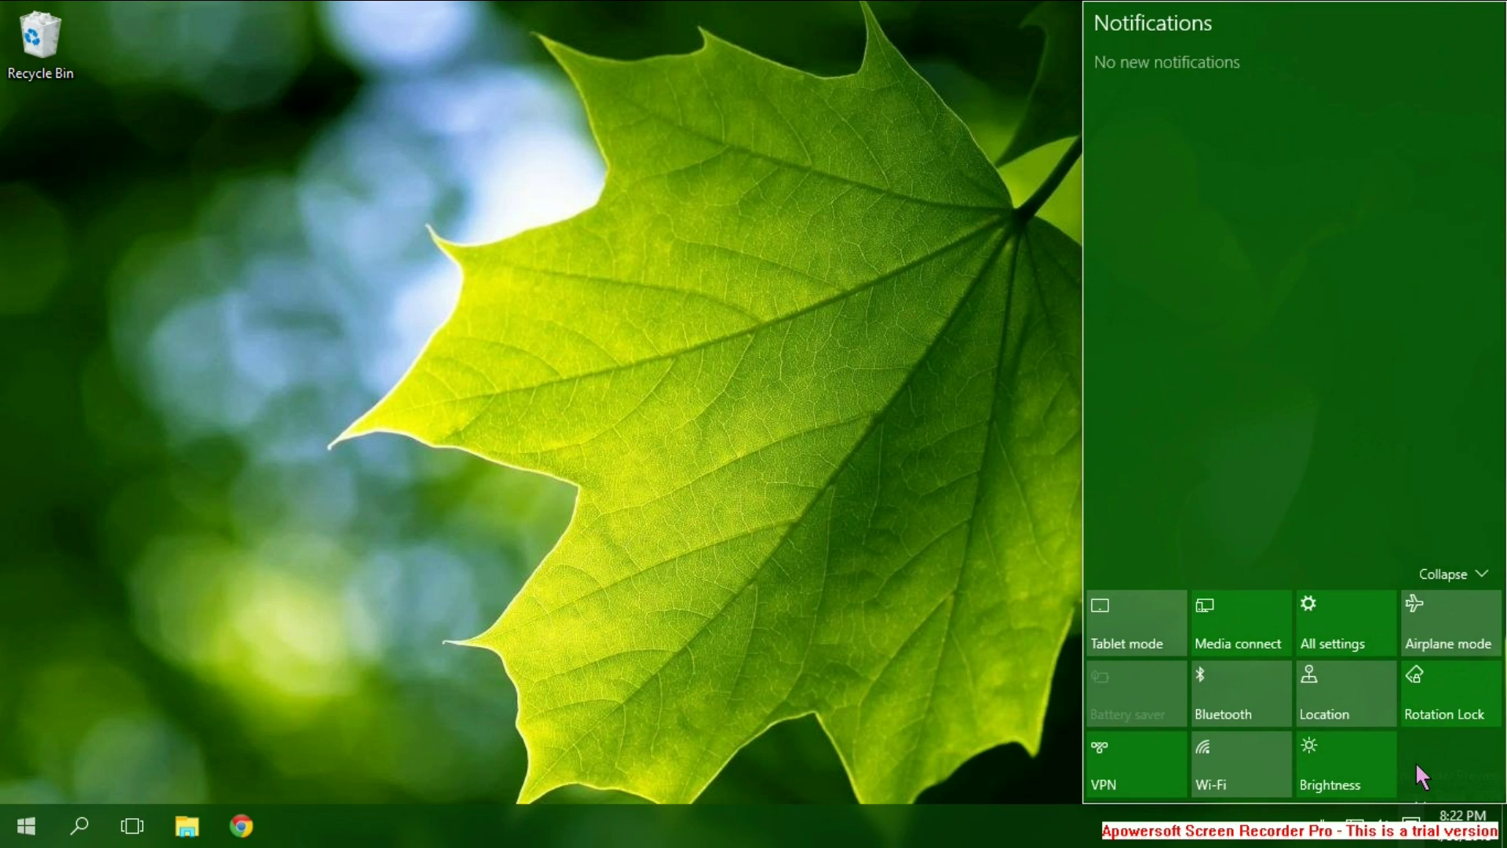
{"action": "left_click", "coordinate": [1360, 751]}
{"action": "left_click", "coordinate": [1361, 755]}
{"action": "right_click", "coordinate": [1335, 827]}
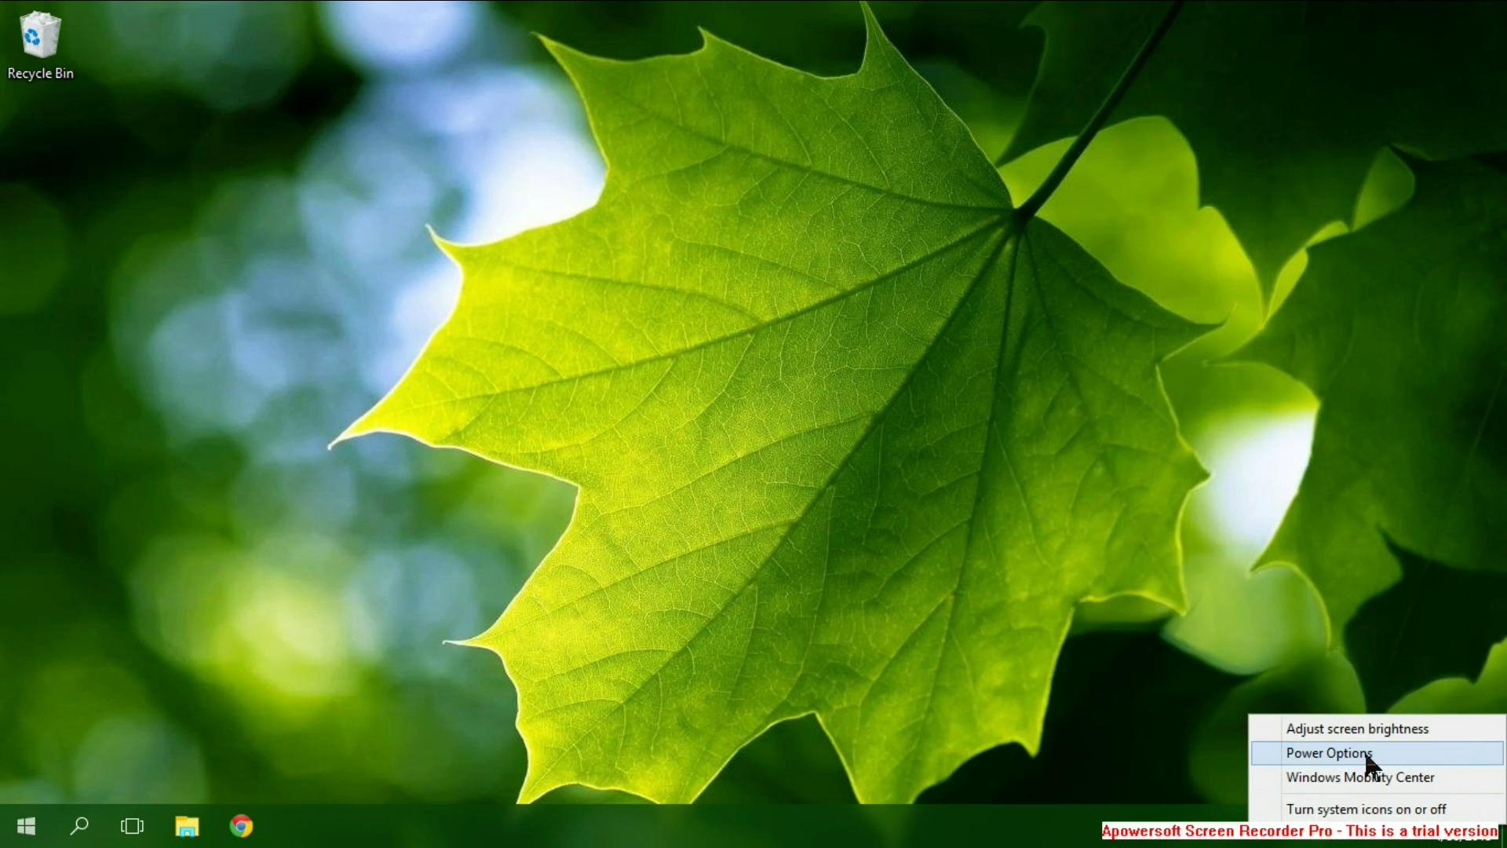
{"action": "left_click", "coordinate": [1075, 628]}
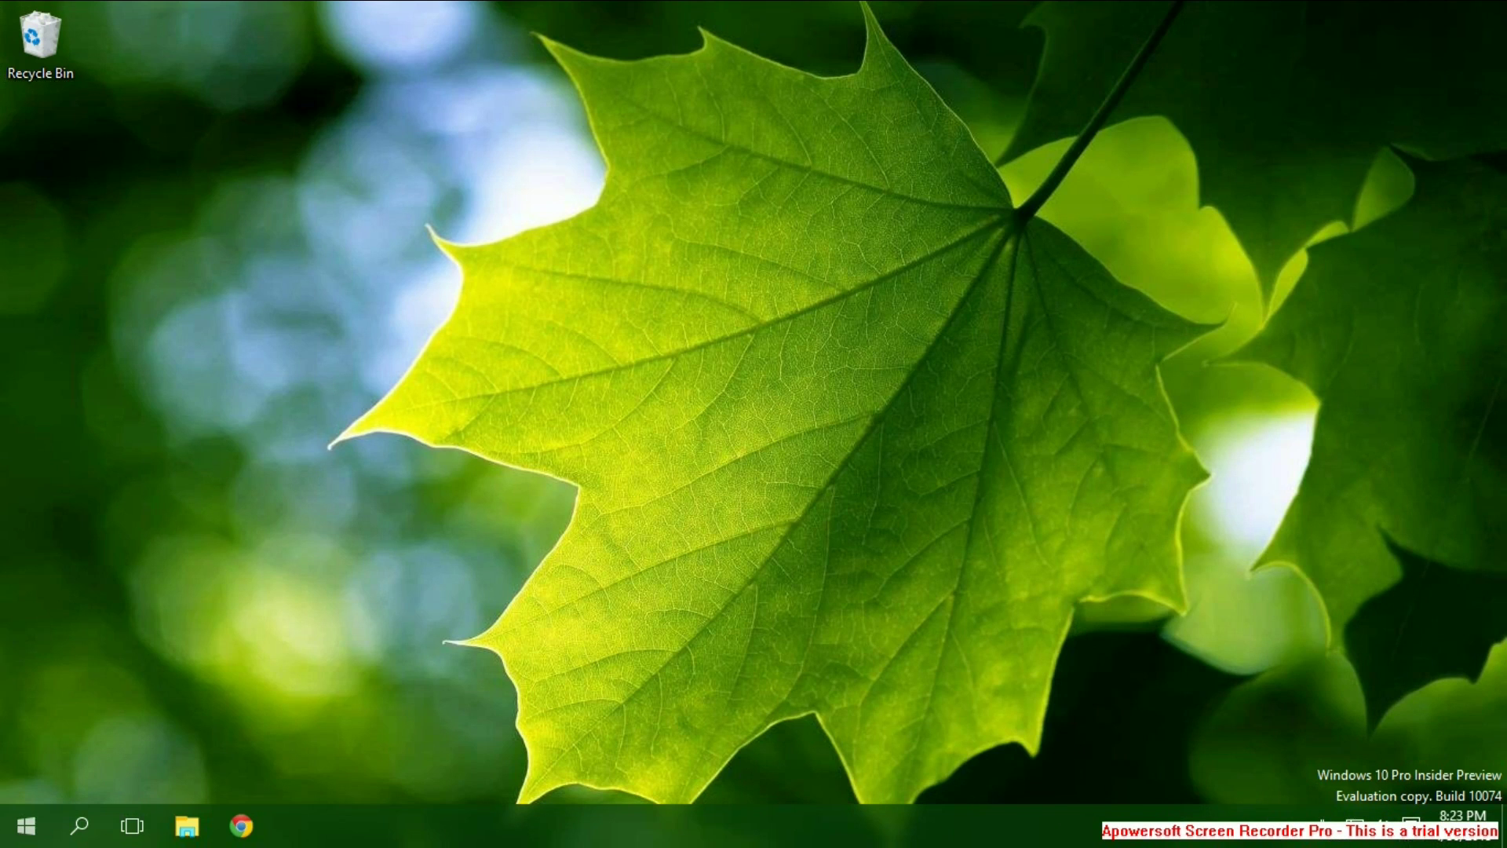
{"action": "left_click", "coordinate": [1423, 837]}
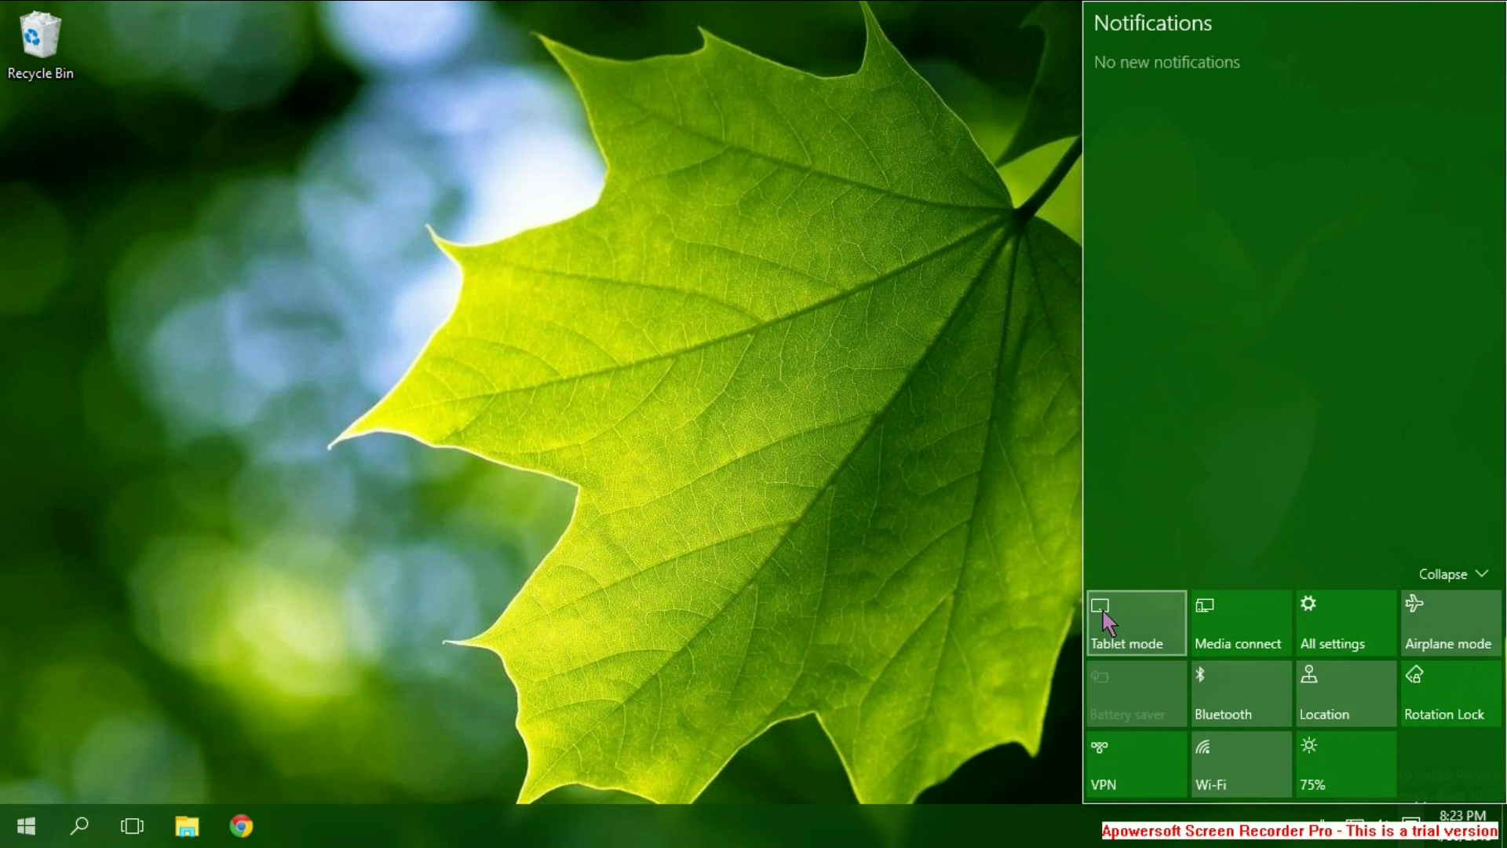
Step: Turn on tablet mode from the Action Center quick actions
{"action": "left_click", "coordinate": [1129, 609]}
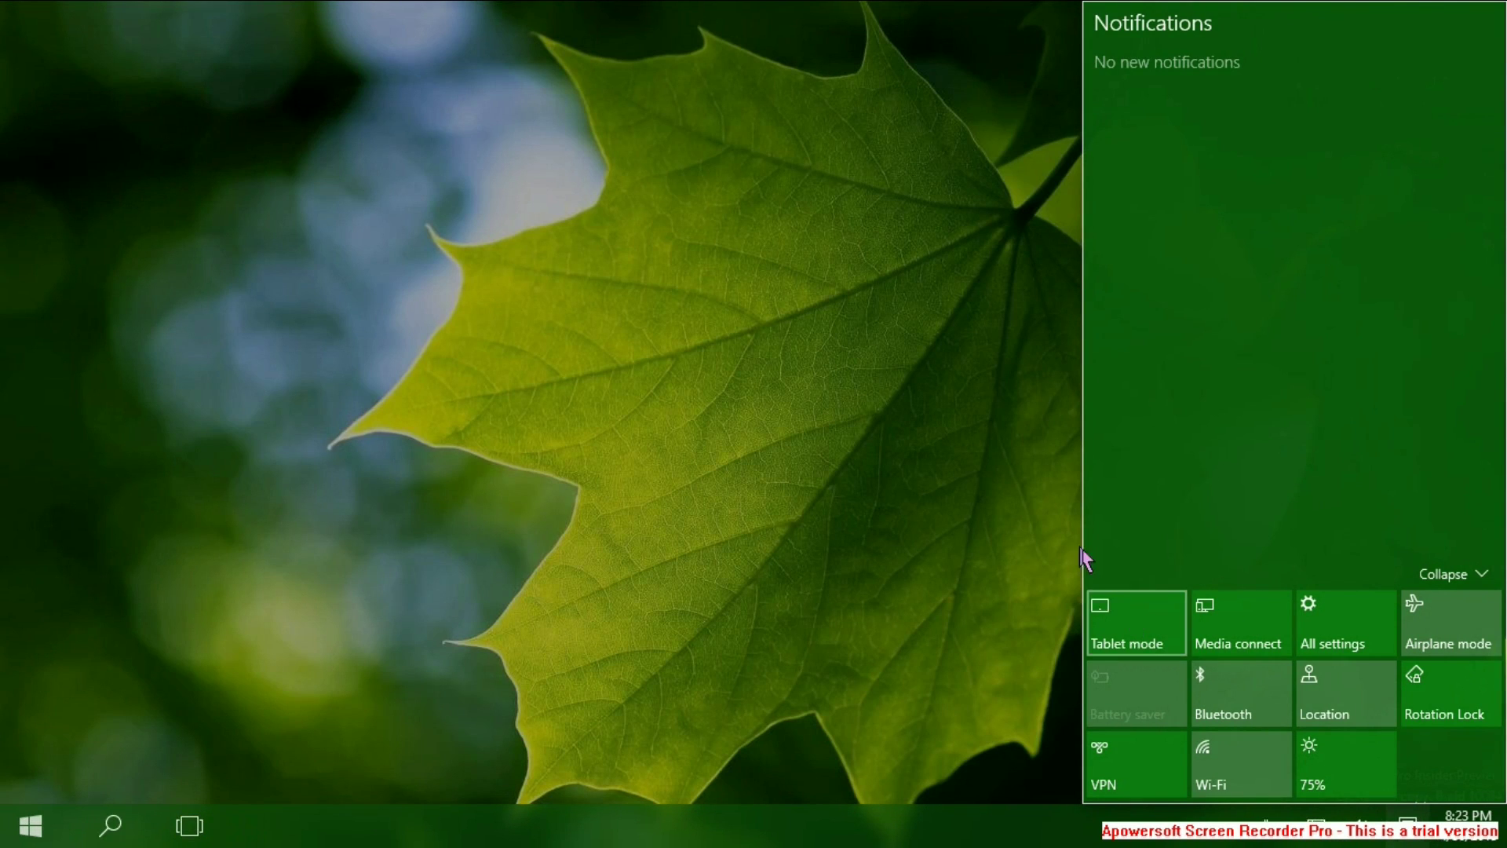
{"action": "left_click", "coordinate": [871, 547]}
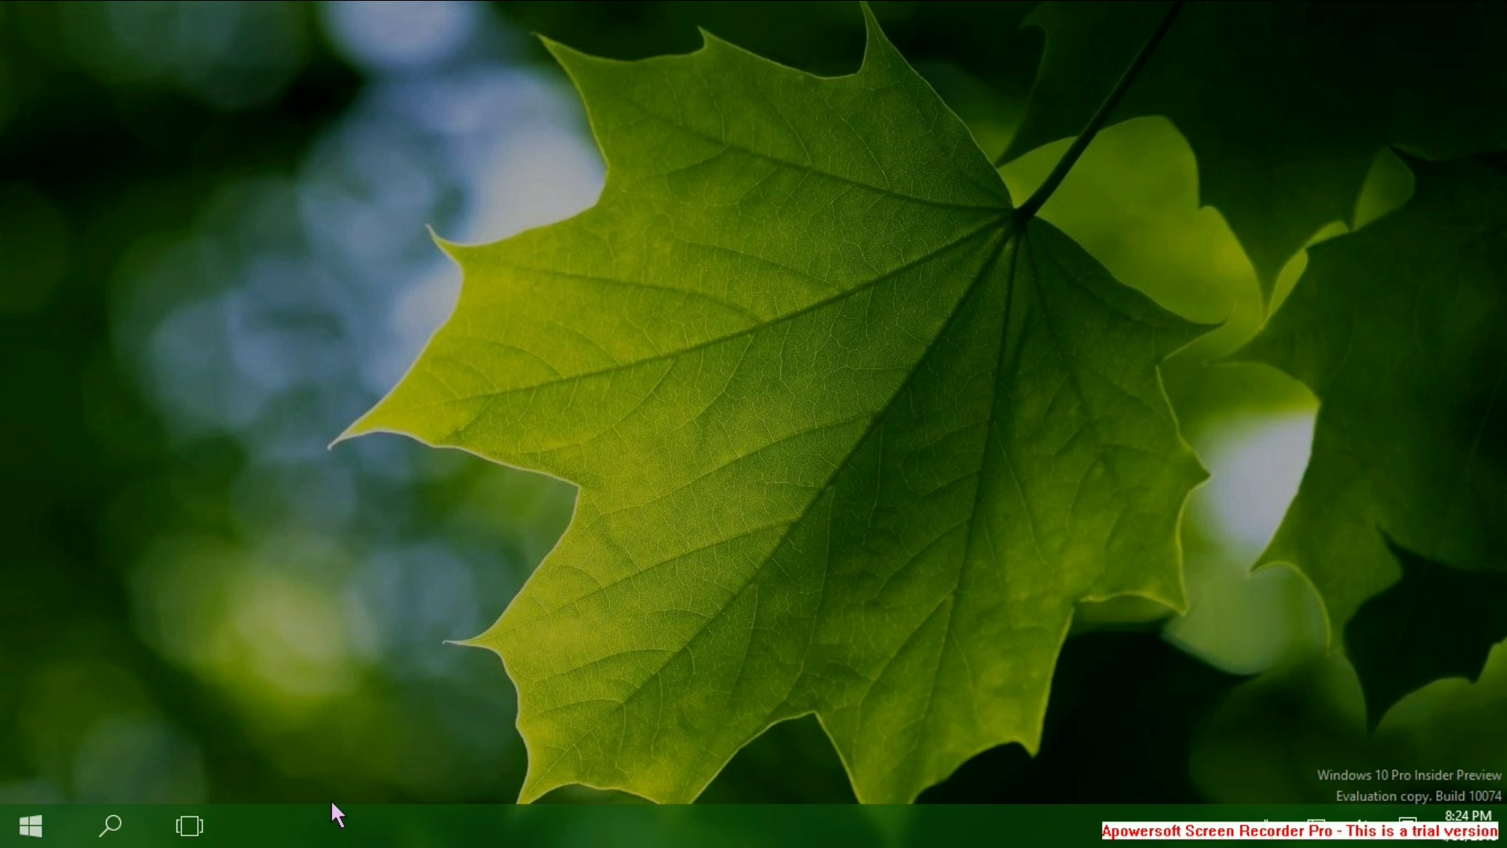
Step: Open File Explorer and snap it to the right half, full screen, and left half
{"action": "left_click", "coordinate": [17, 830]}
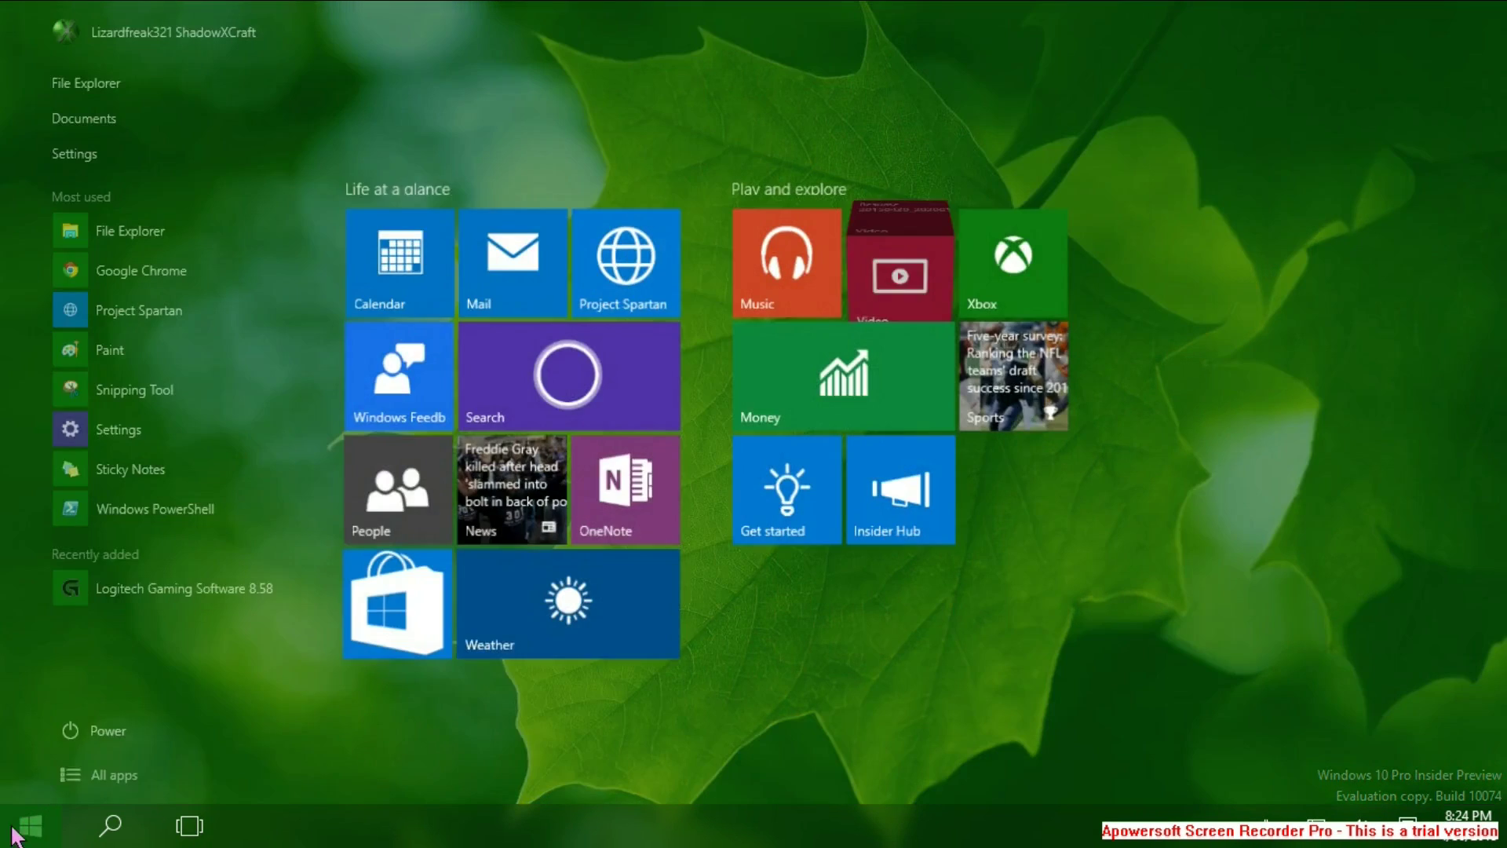
{"action": "left_click", "coordinate": [92, 229]}
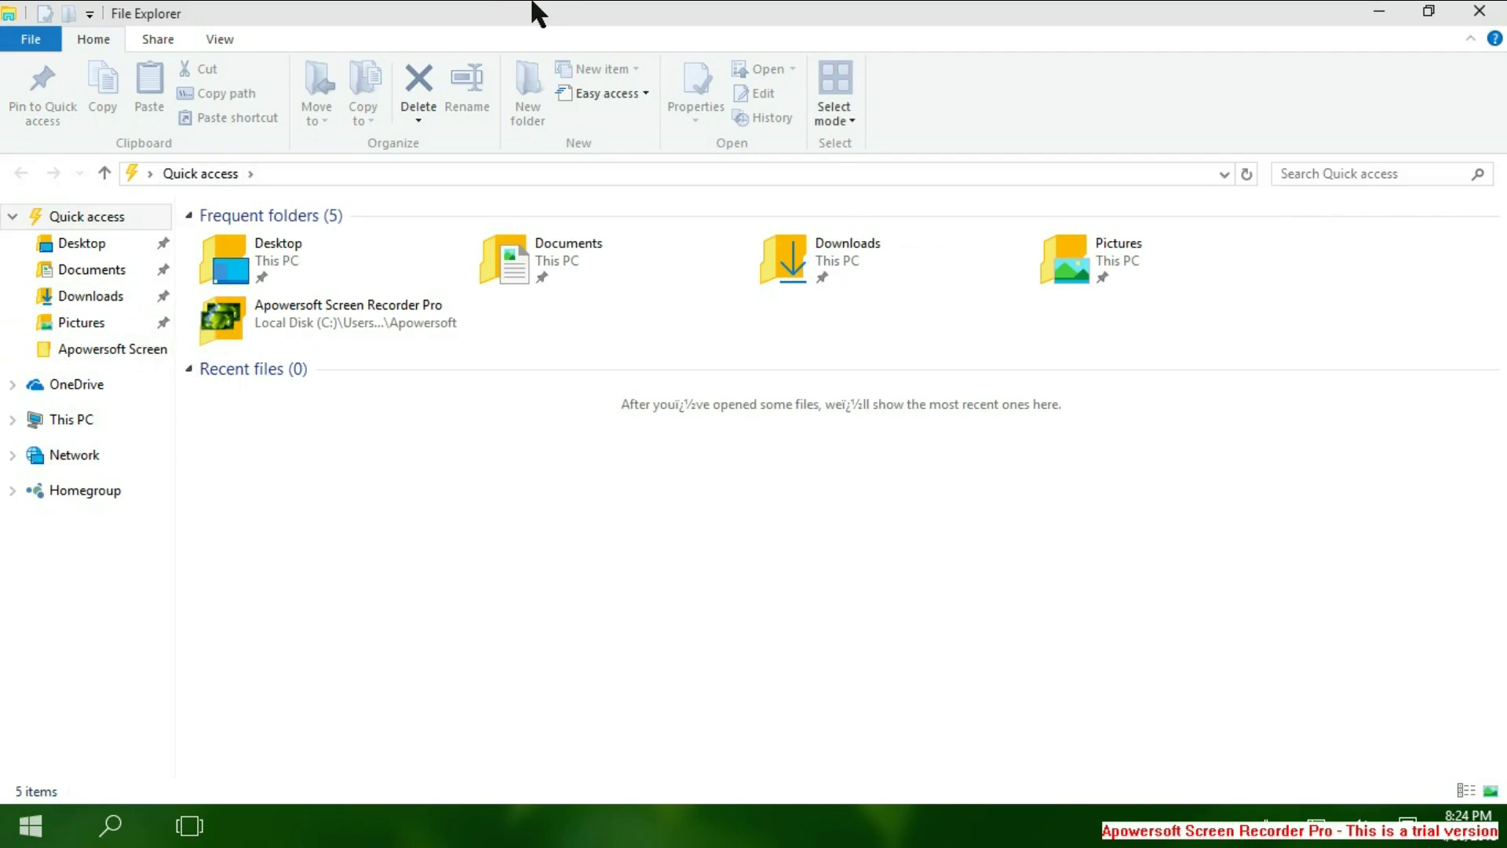
{"action": "left_click_drag", "start_coordinate": [531, 10], "coordinate": [1503, 157]}
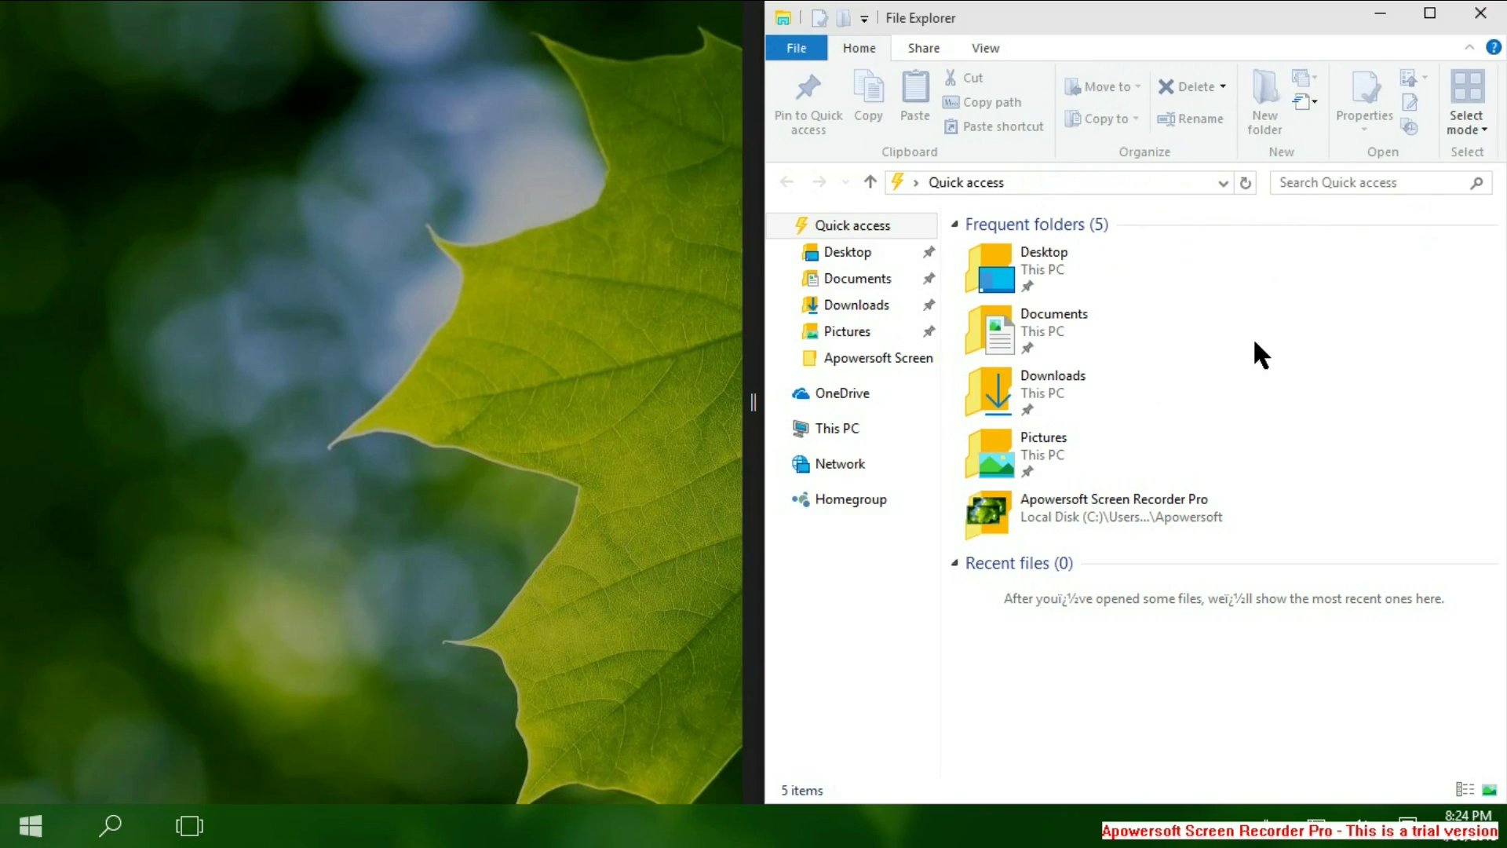
{"action": "left_click_drag", "start_coordinate": [1267, 11], "coordinate": [549, 4]}
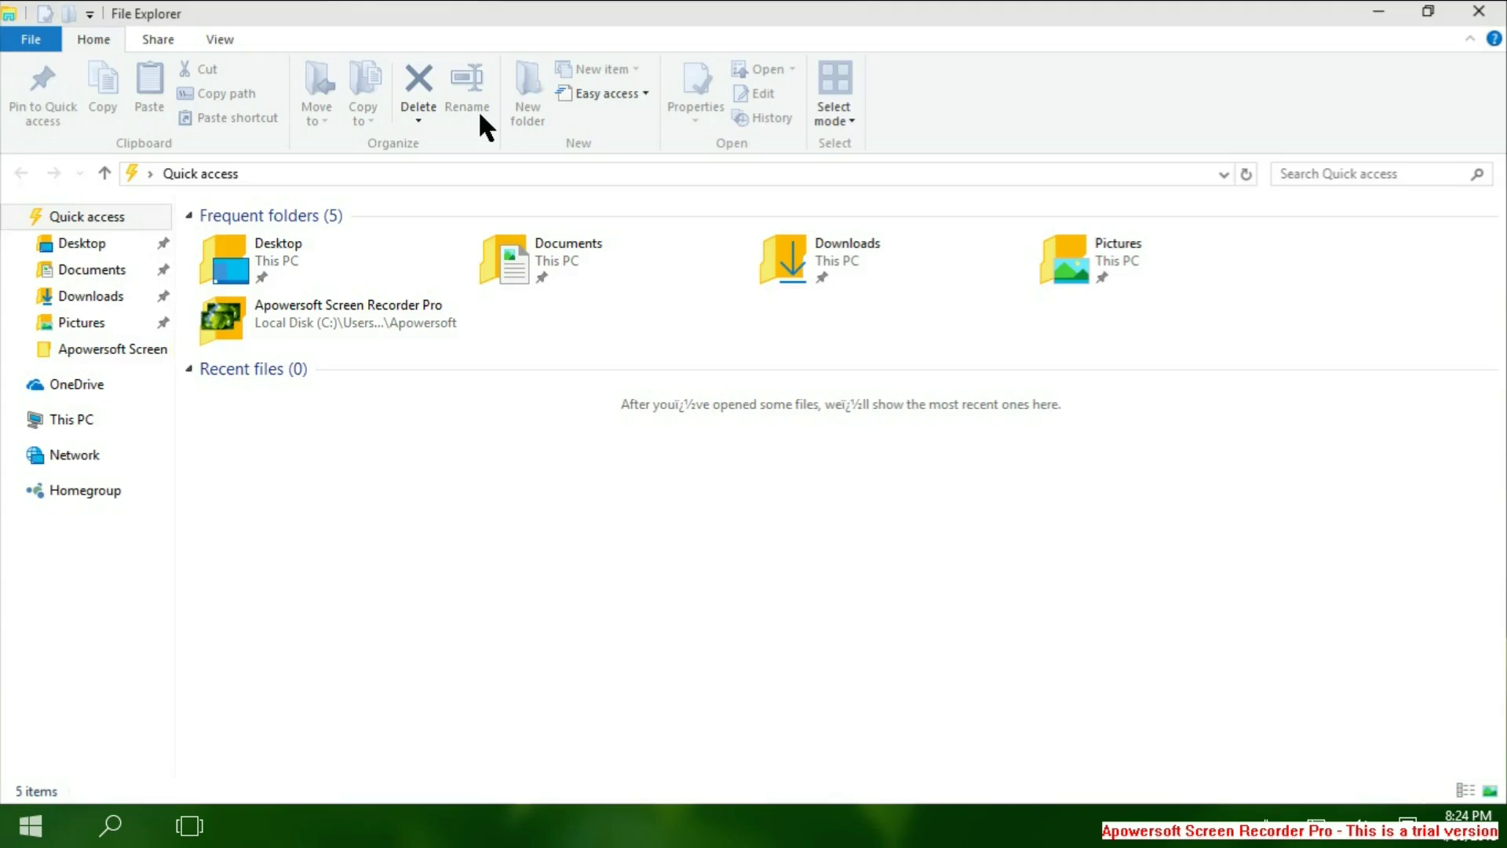
{"action": "left_click_drag", "start_coordinate": [641, 2], "coordinate": [1, 185]}
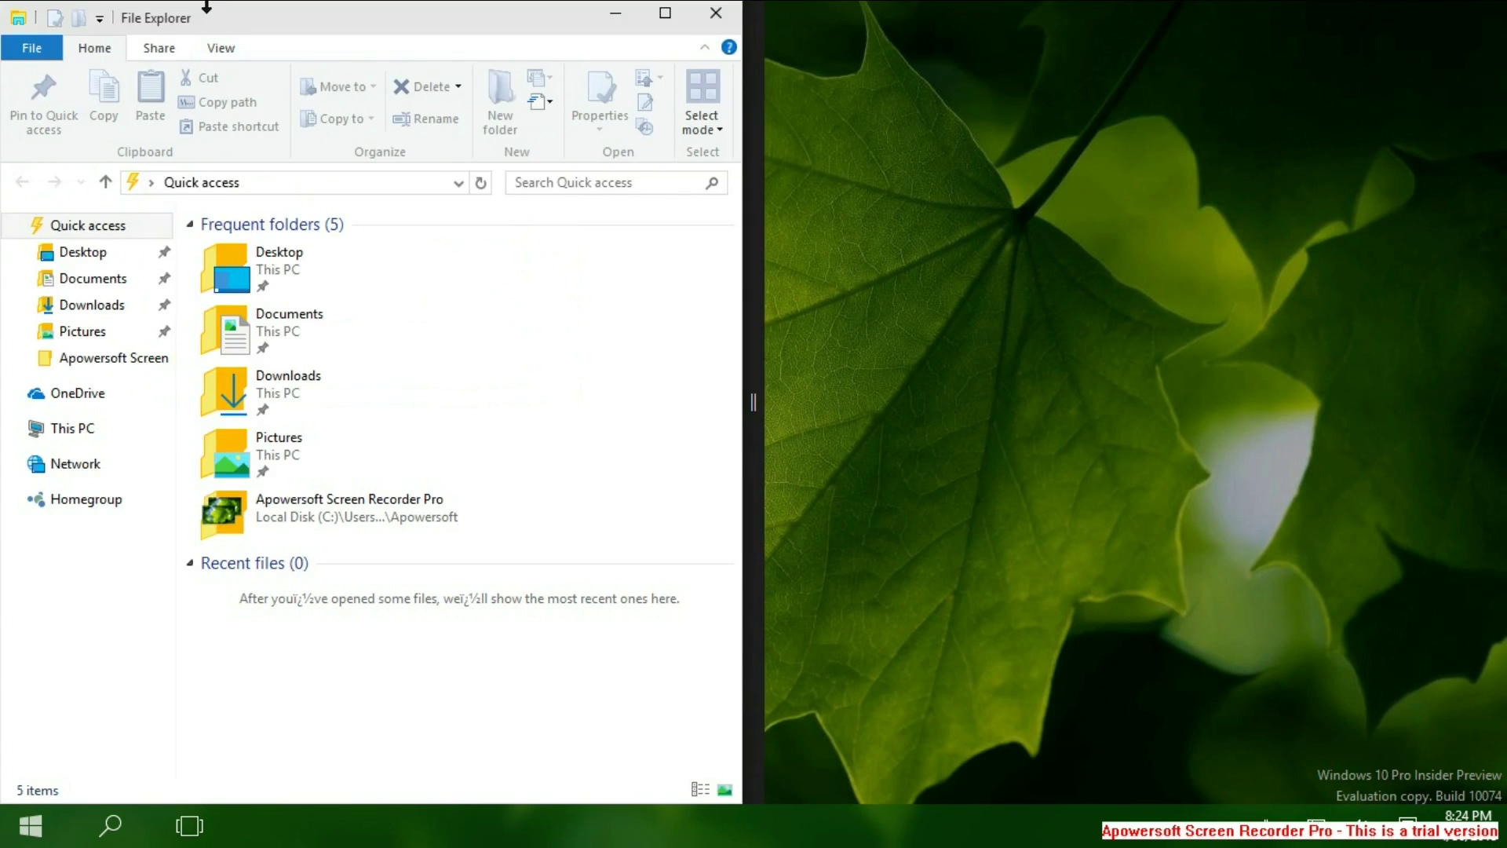
{"action": "left_click_drag", "start_coordinate": [208, 8], "coordinate": [775, 2]}
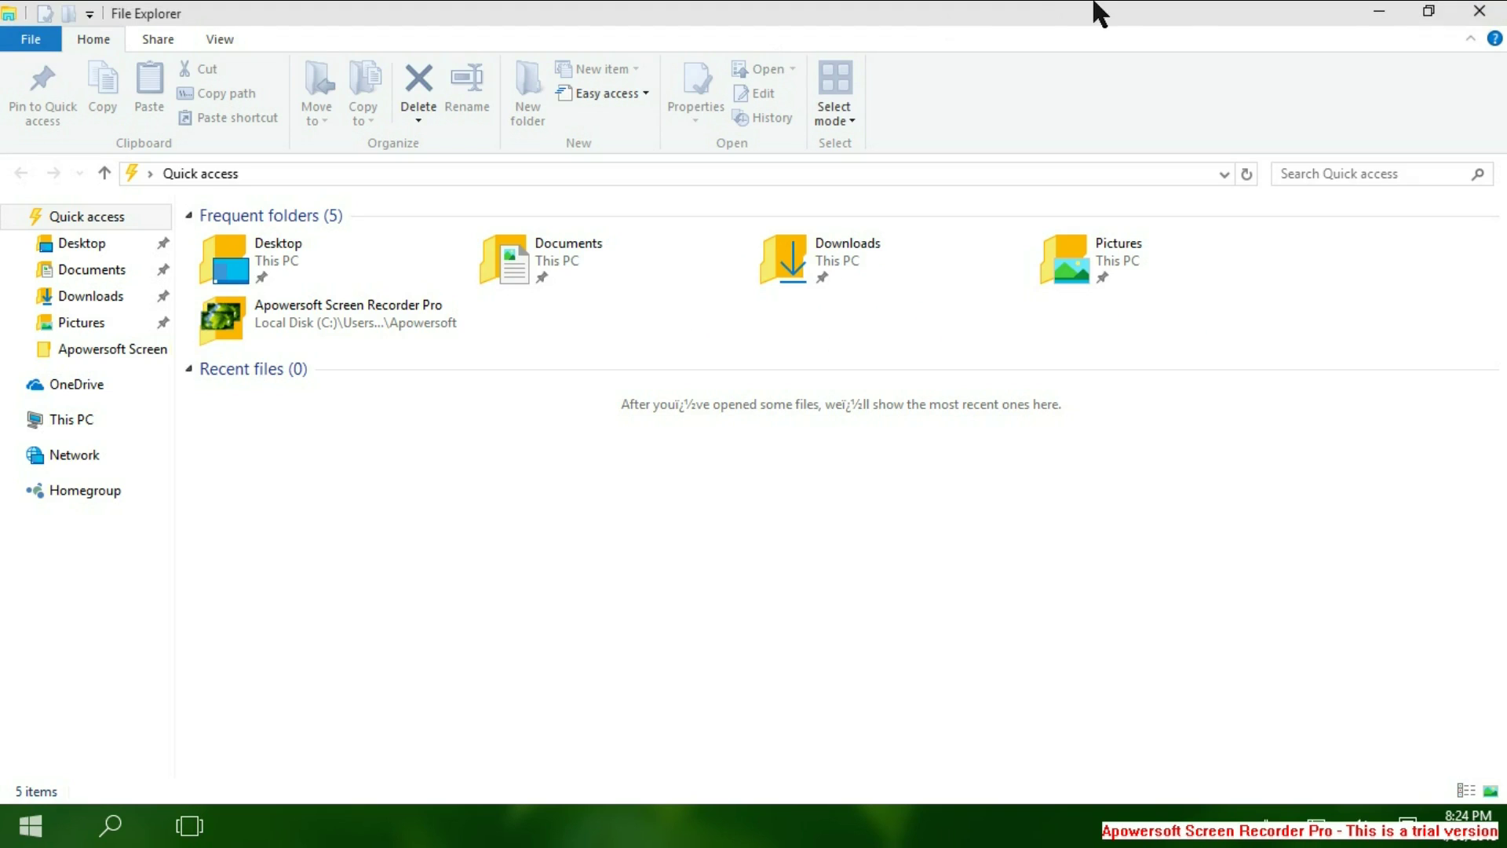
{"action": "left_click_drag", "start_coordinate": [458, 10], "coordinate": [2, 235]}
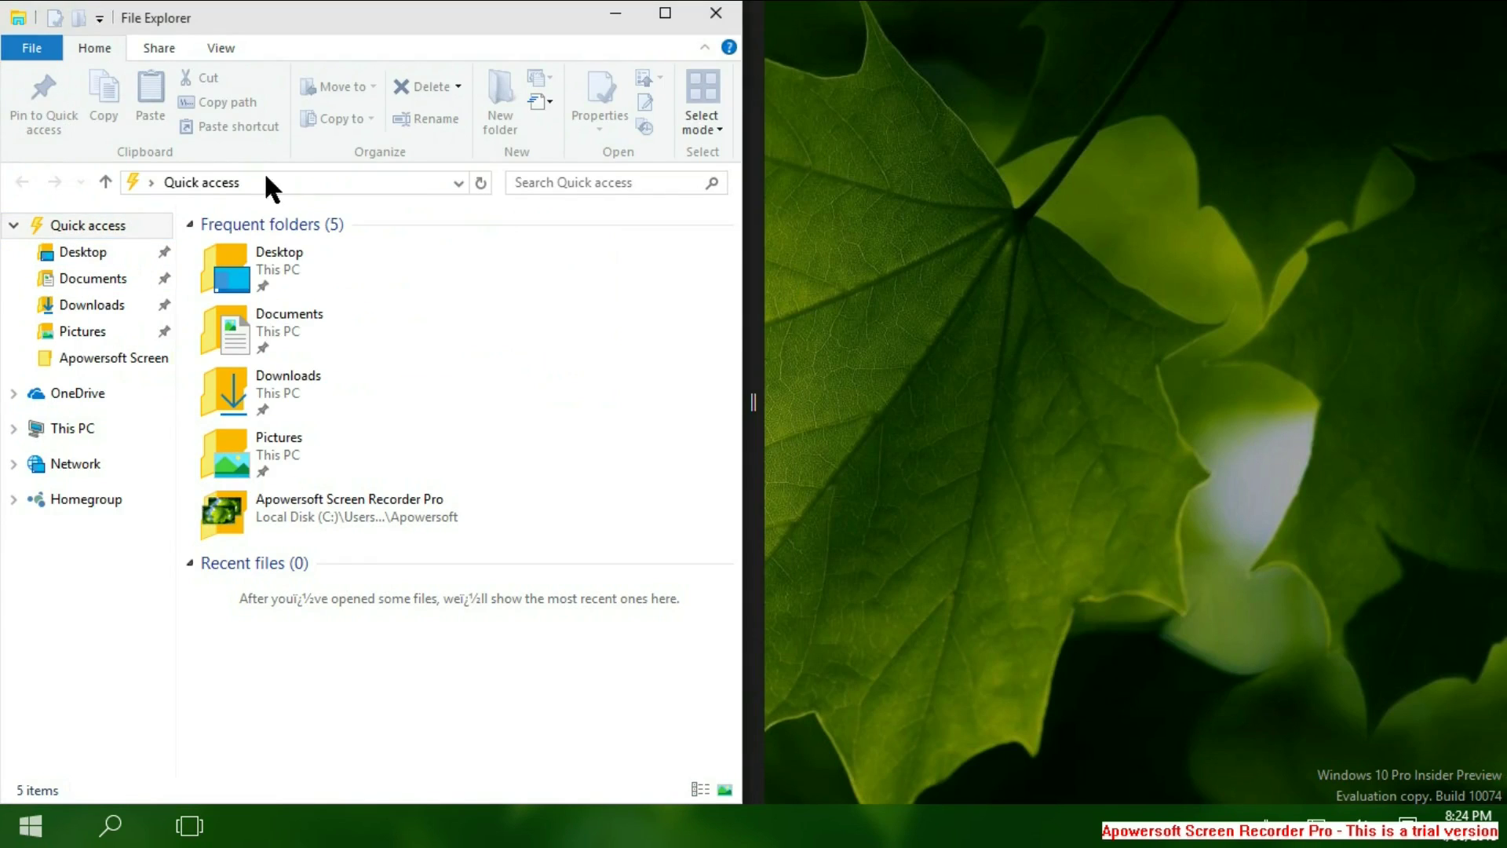
Step: Turn tablet mode off, close File Explorer, and open the windowed Start menu
{"action": "left_click", "coordinate": [1408, 822]}
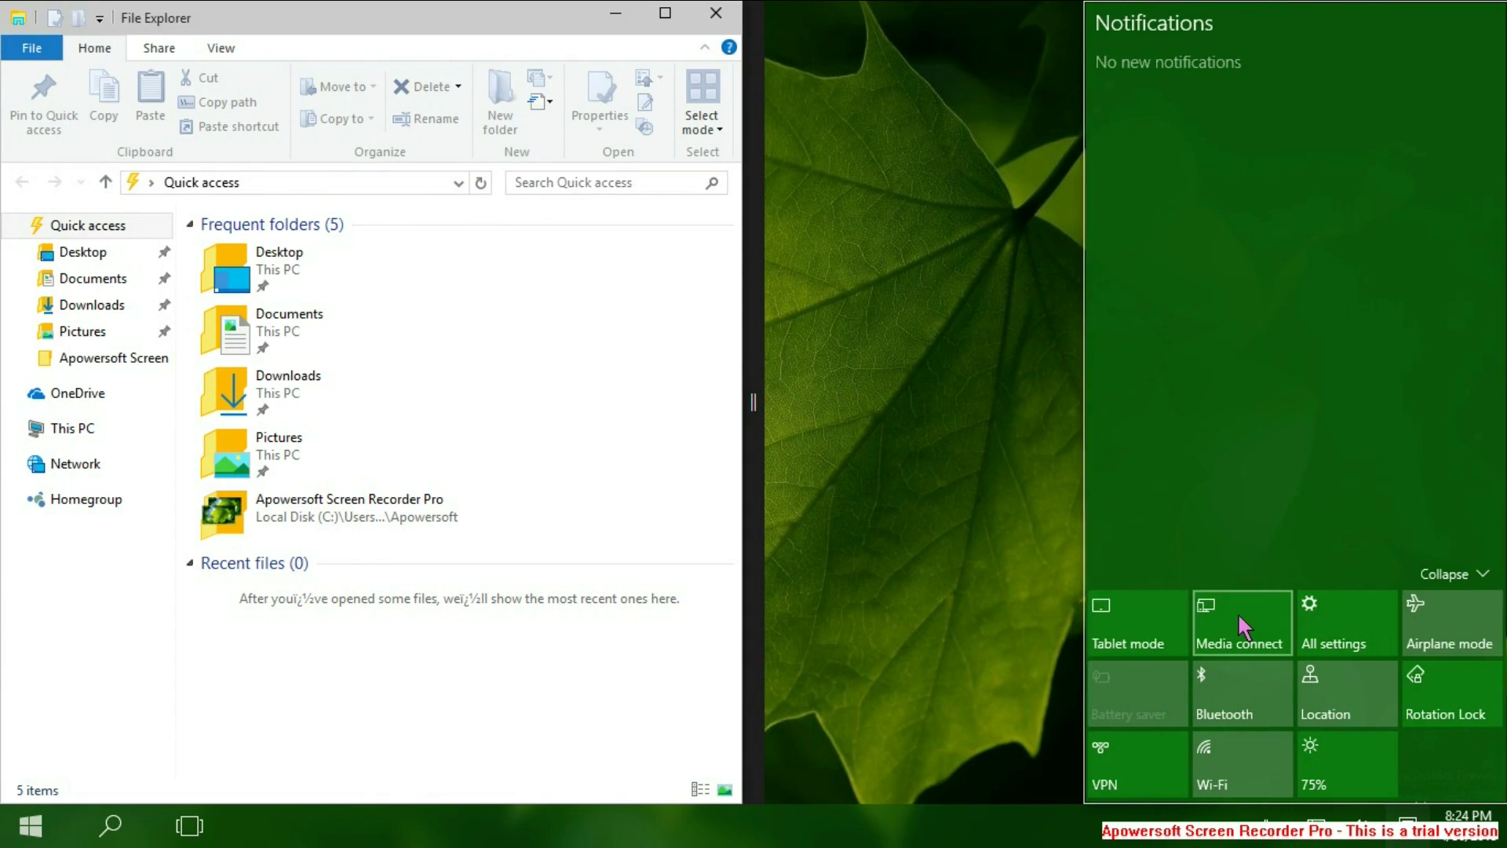
{"action": "left_click", "coordinate": [1150, 628]}
{"action": "left_click", "coordinate": [726, 13]}
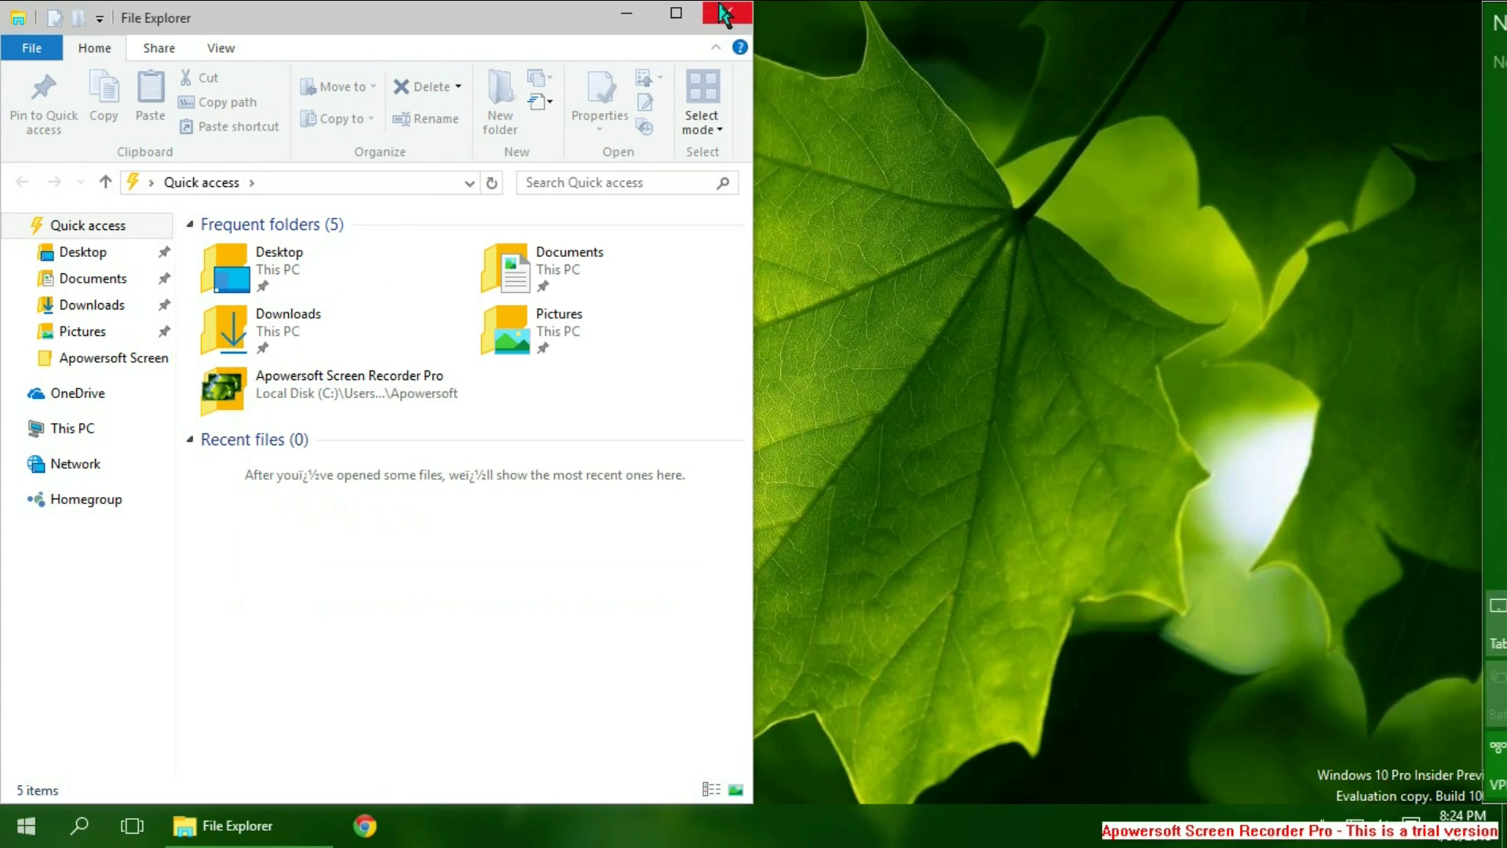
{"action": "left_click", "coordinate": [727, 13]}
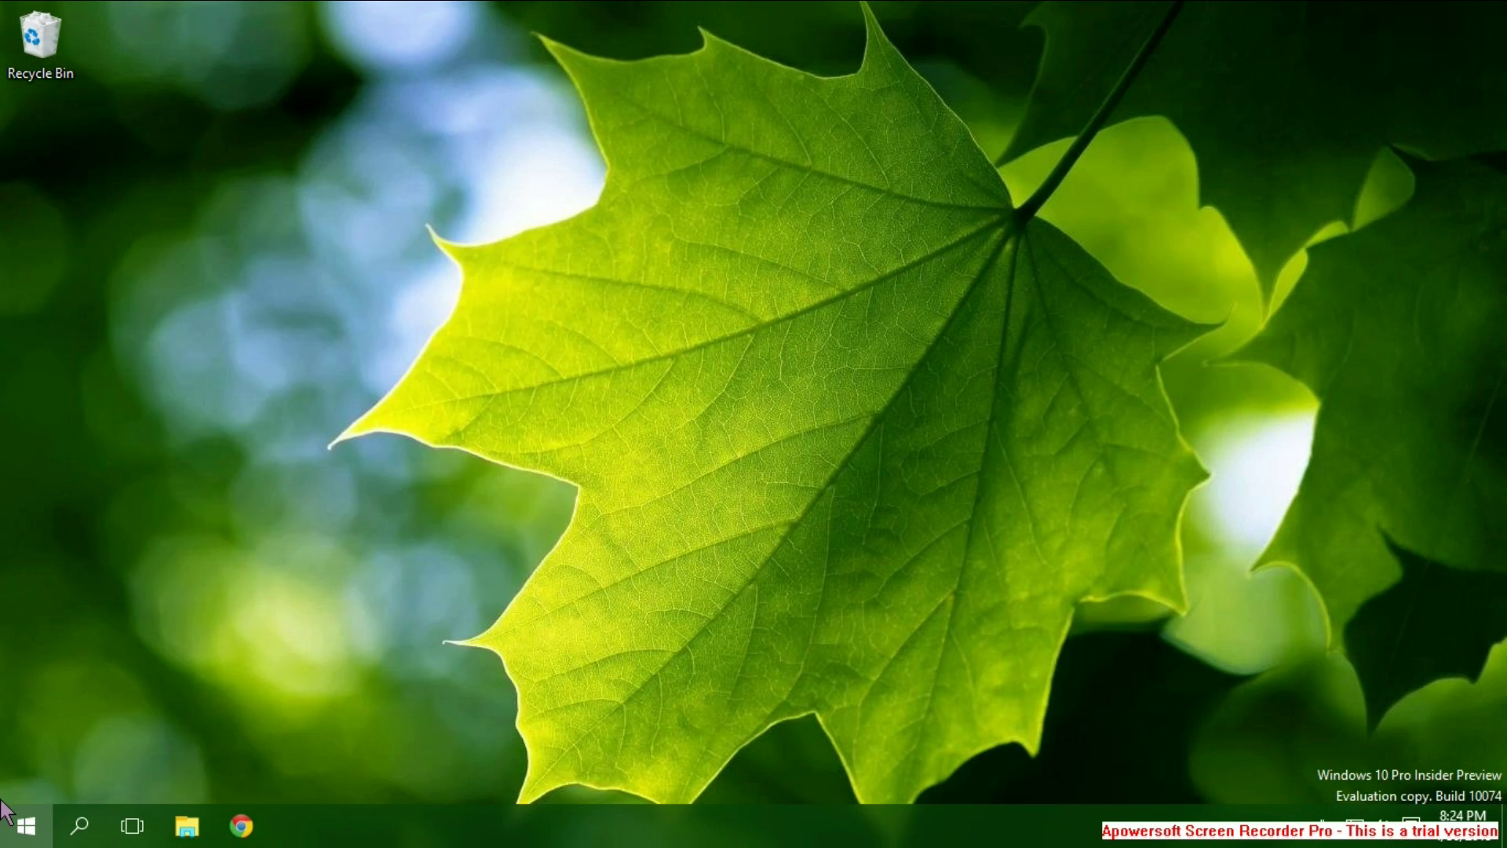
{"action": "left_click", "coordinate": [29, 830]}
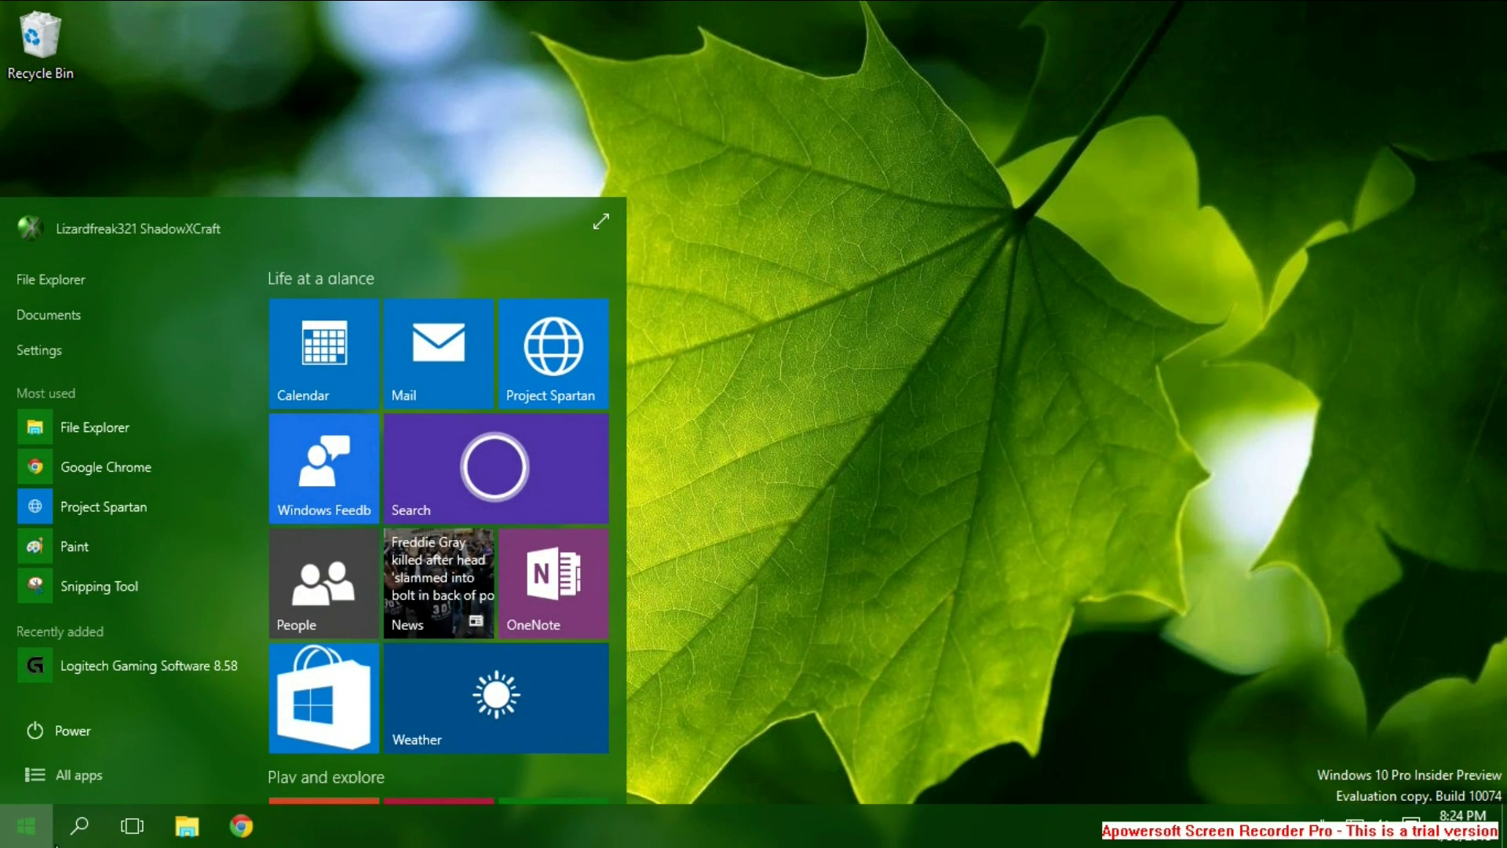
Step: In Settings > System, view the Tablet Mode, Battery saver, and Battery usage pages
{"action": "left_click", "coordinate": [107, 348]}
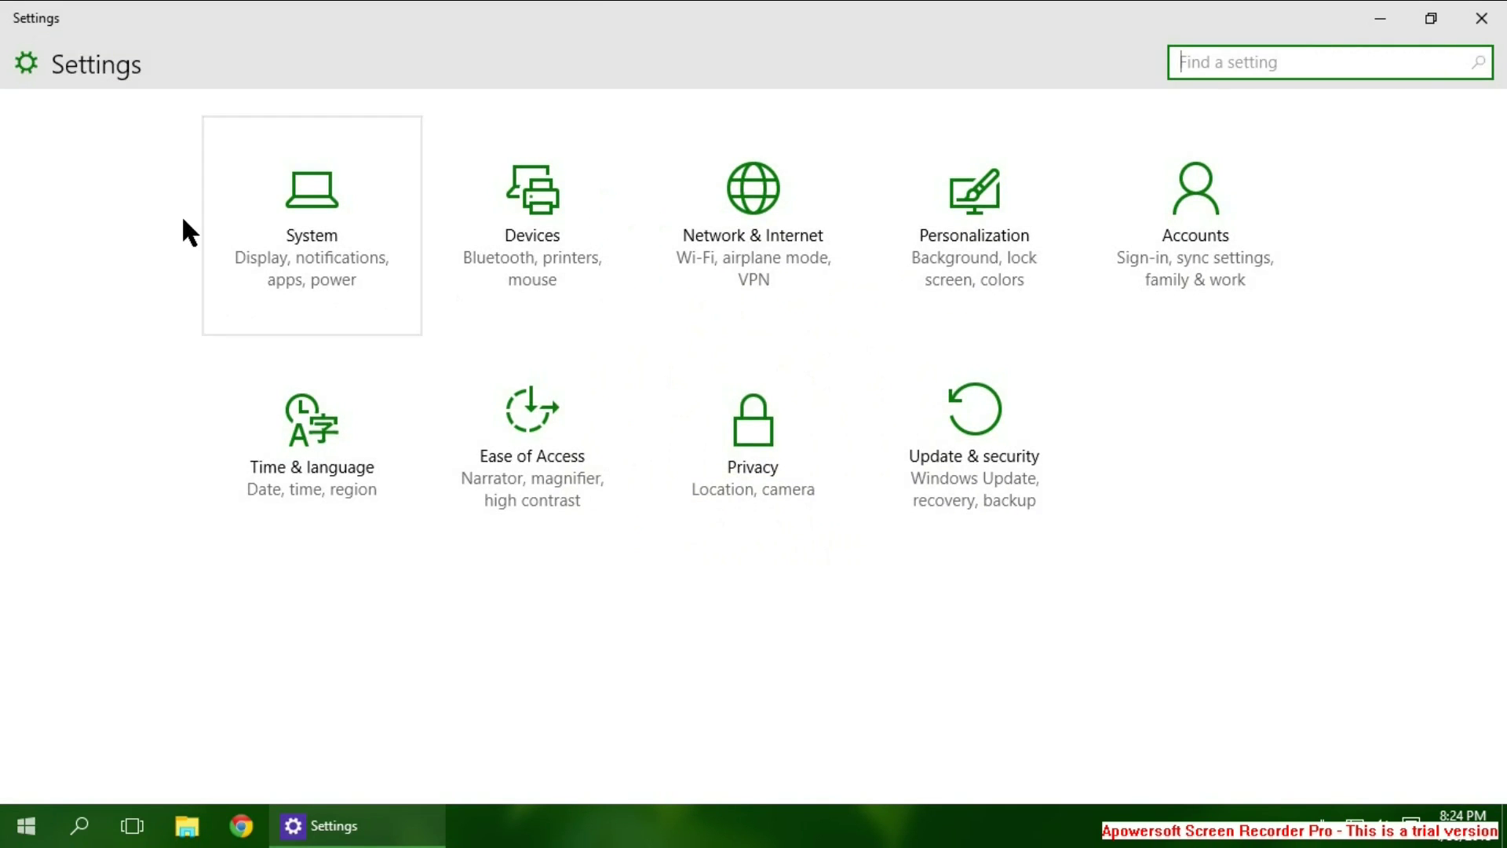
{"action": "left_click", "coordinate": [281, 241]}
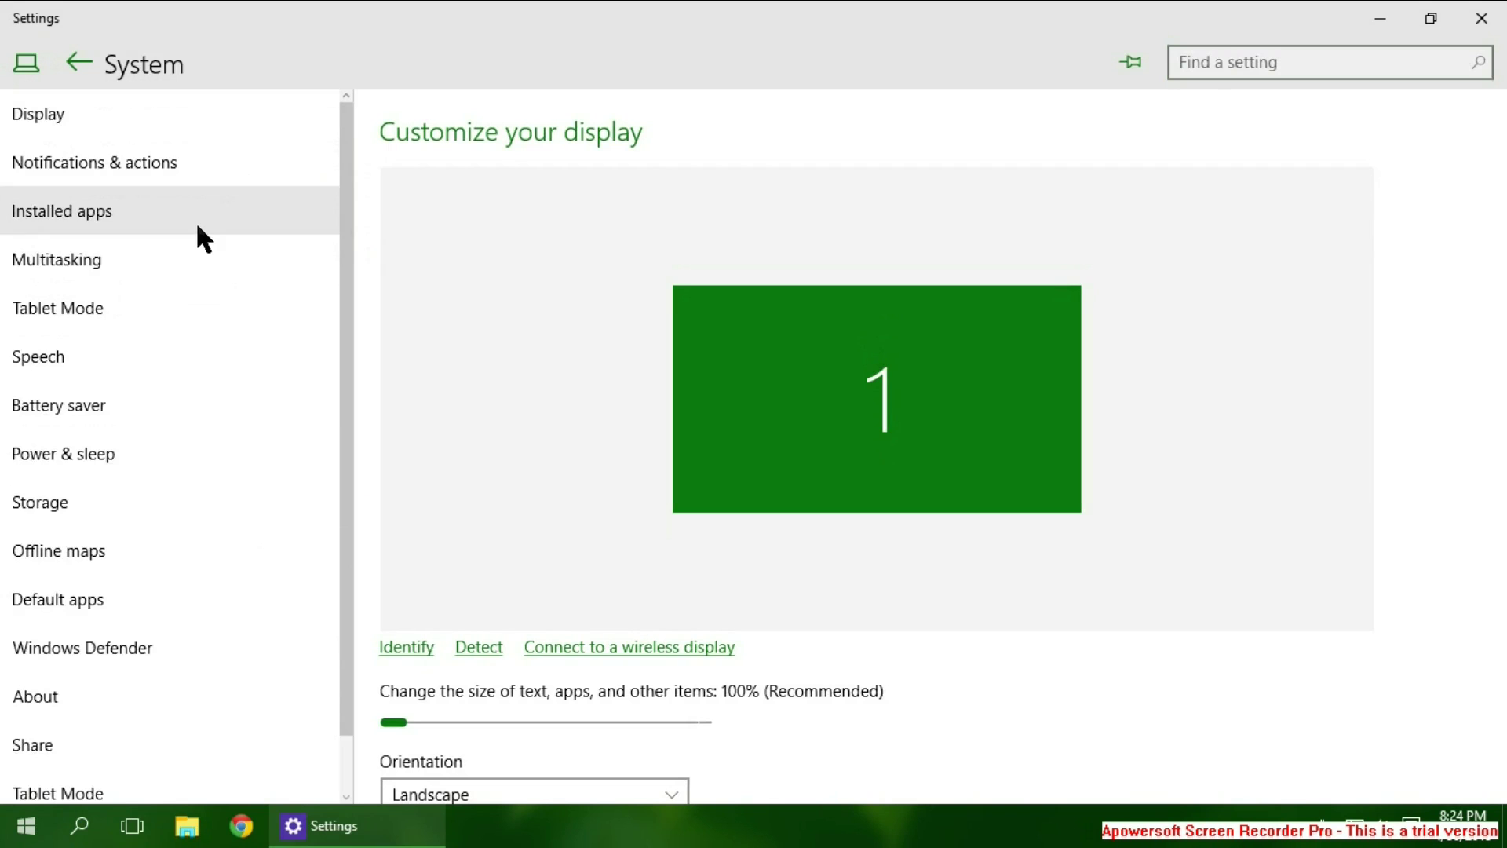
{"action": "left_click", "coordinate": [135, 308]}
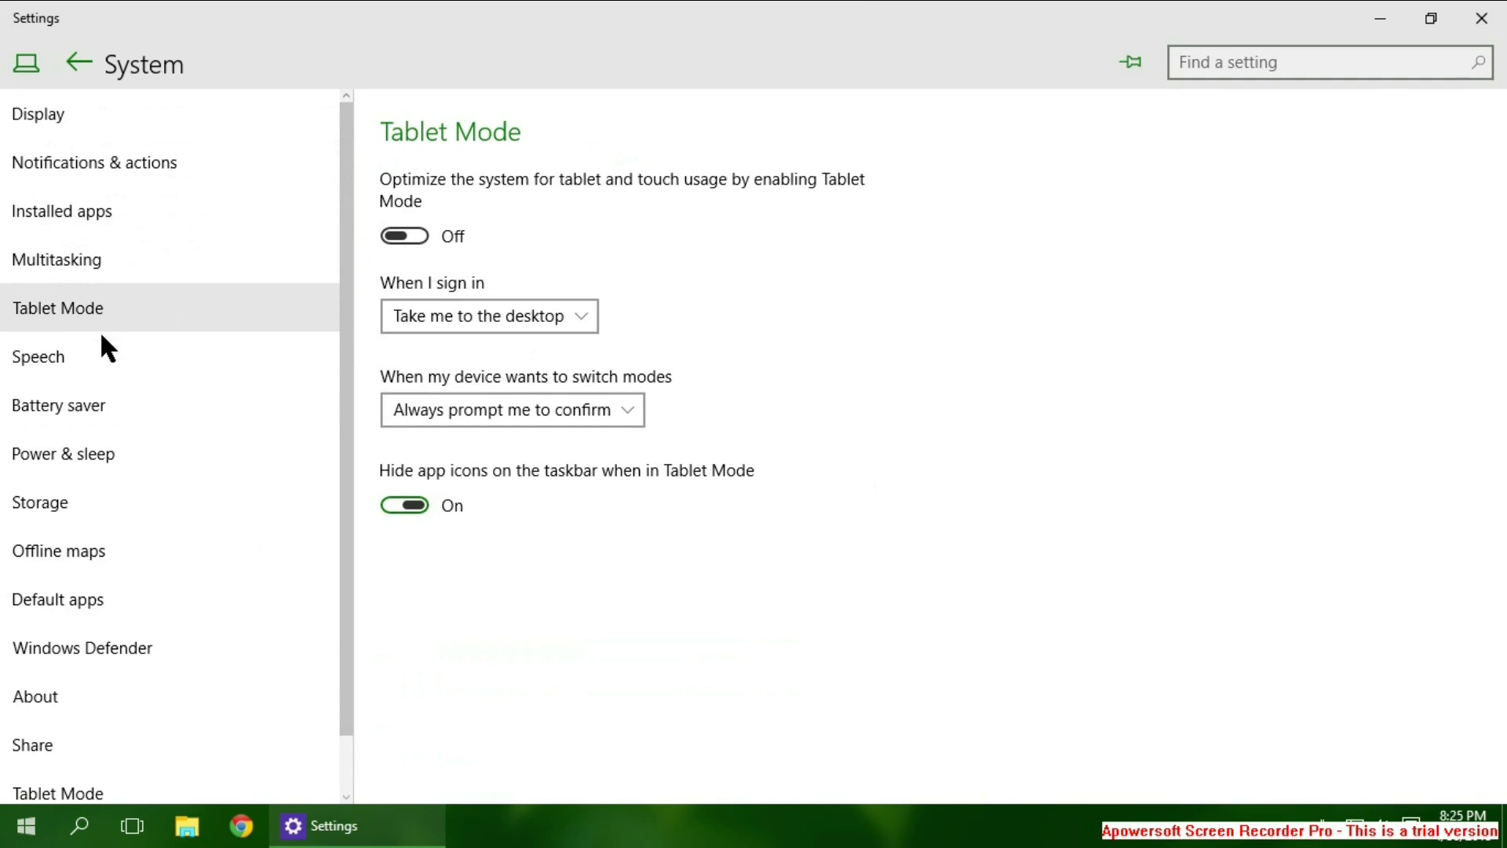
{"action": "left_click", "coordinate": [125, 397]}
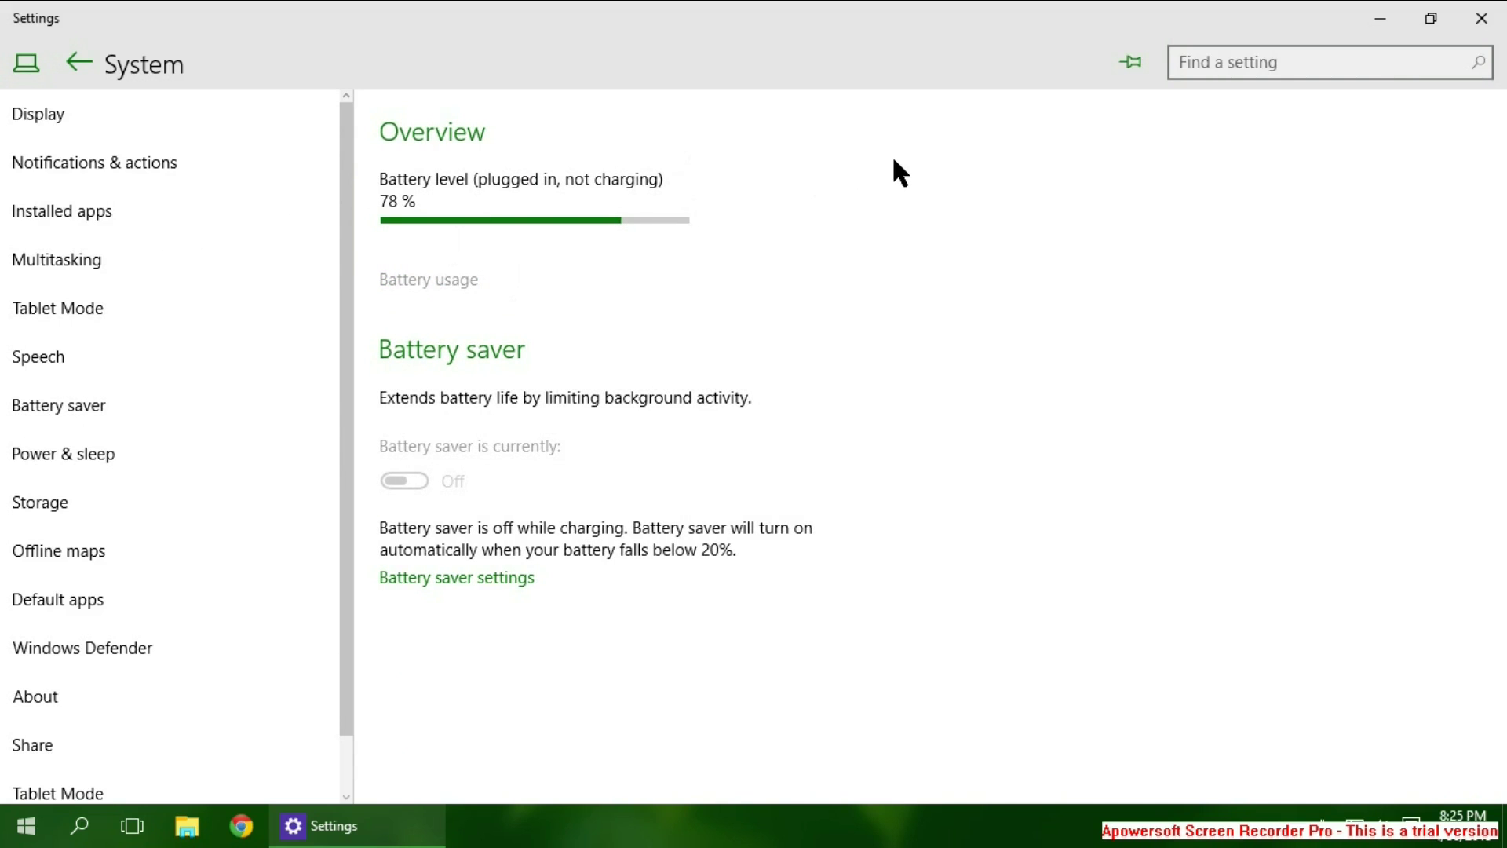
{"action": "left_click", "coordinate": [436, 281]}
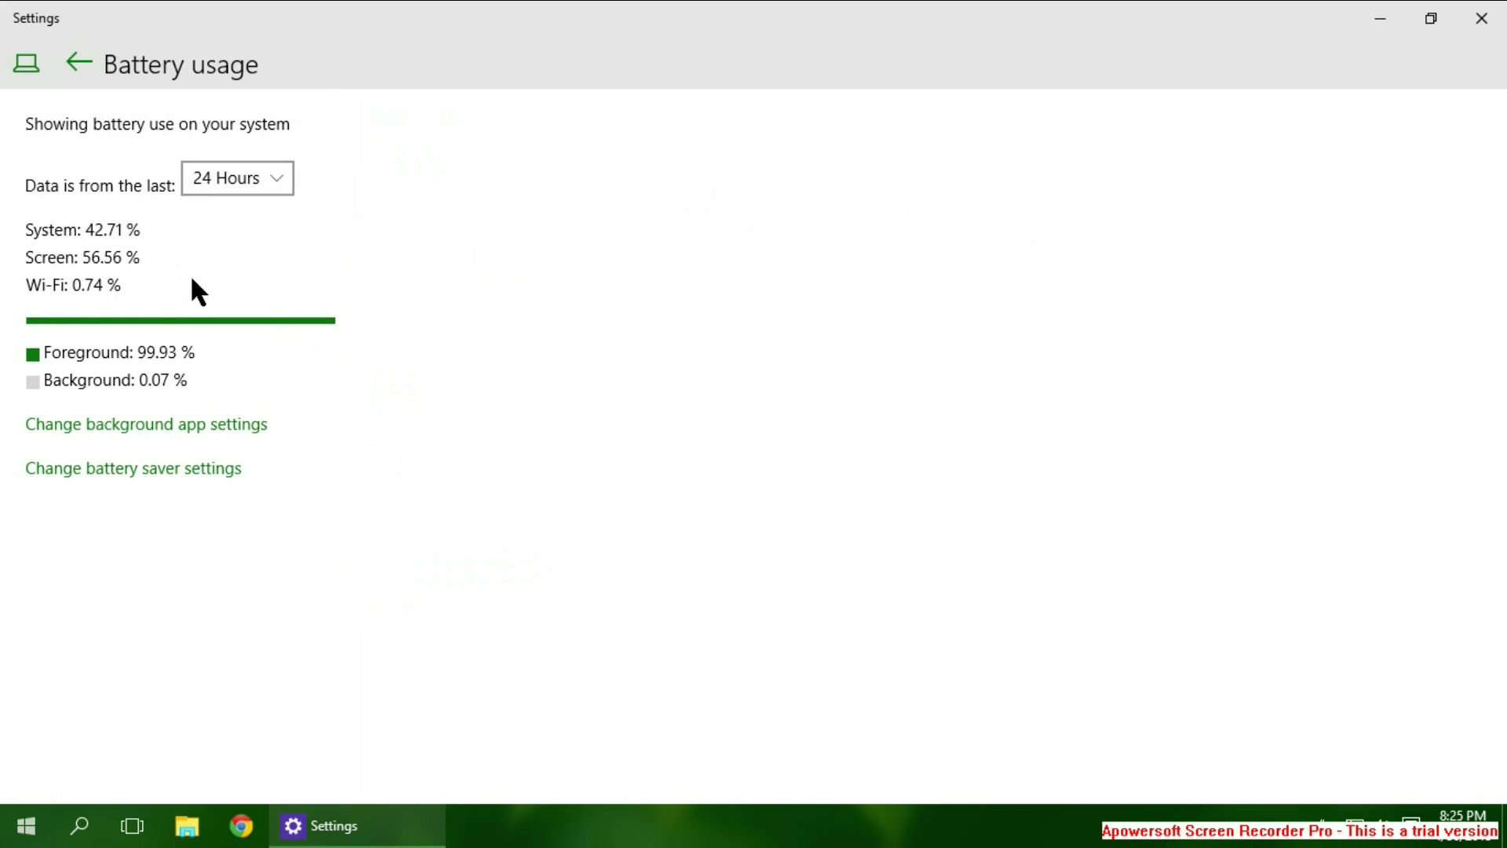
Step: Close Settings, relaunch it from Start, open System, then go back to the Settings home
{"action": "key", "text": "alt+F4"}
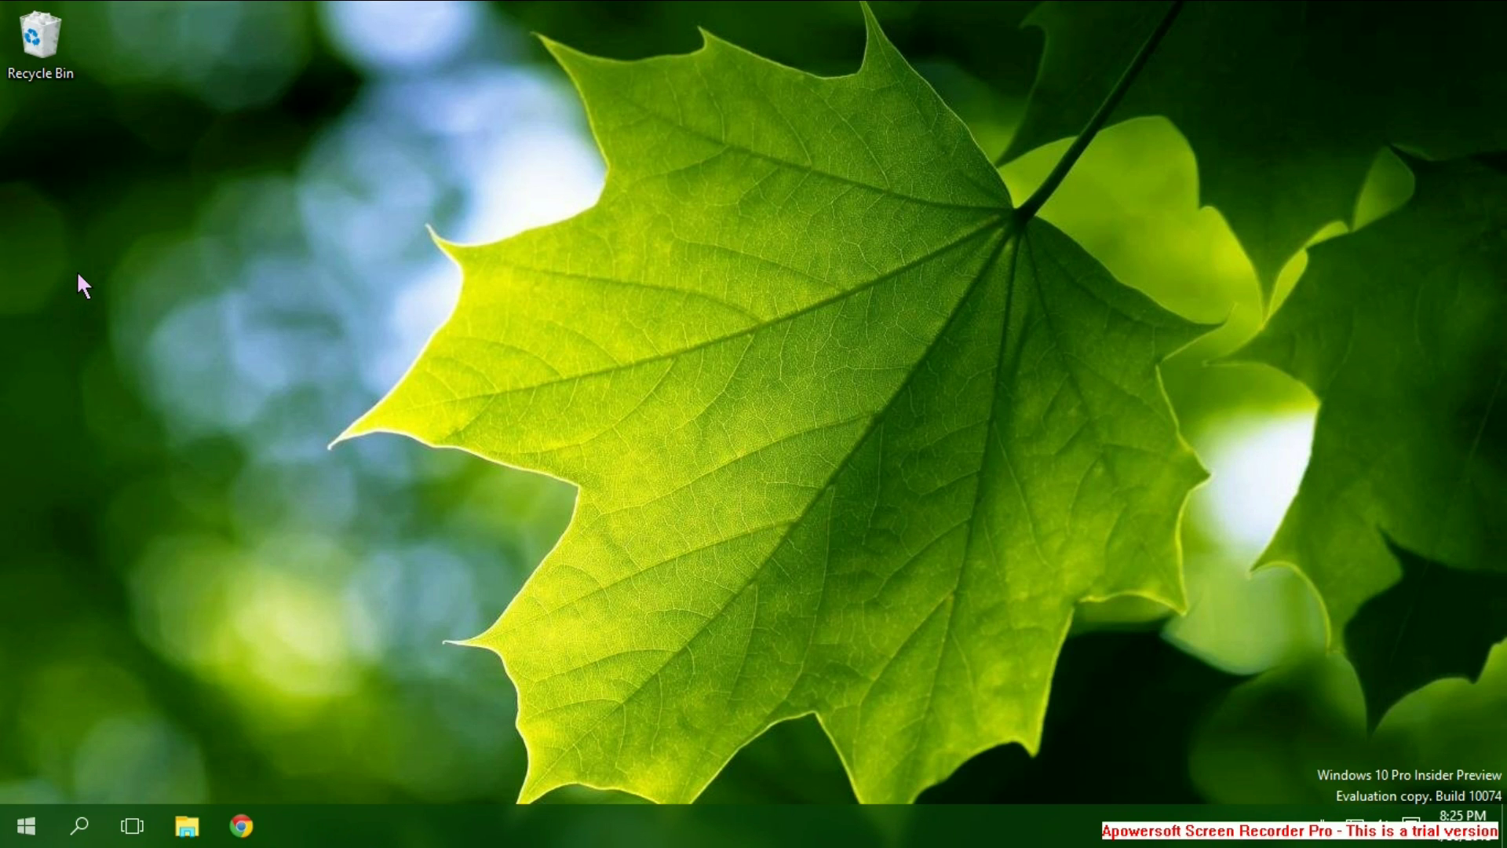
{"action": "left_click", "coordinate": [26, 825]}
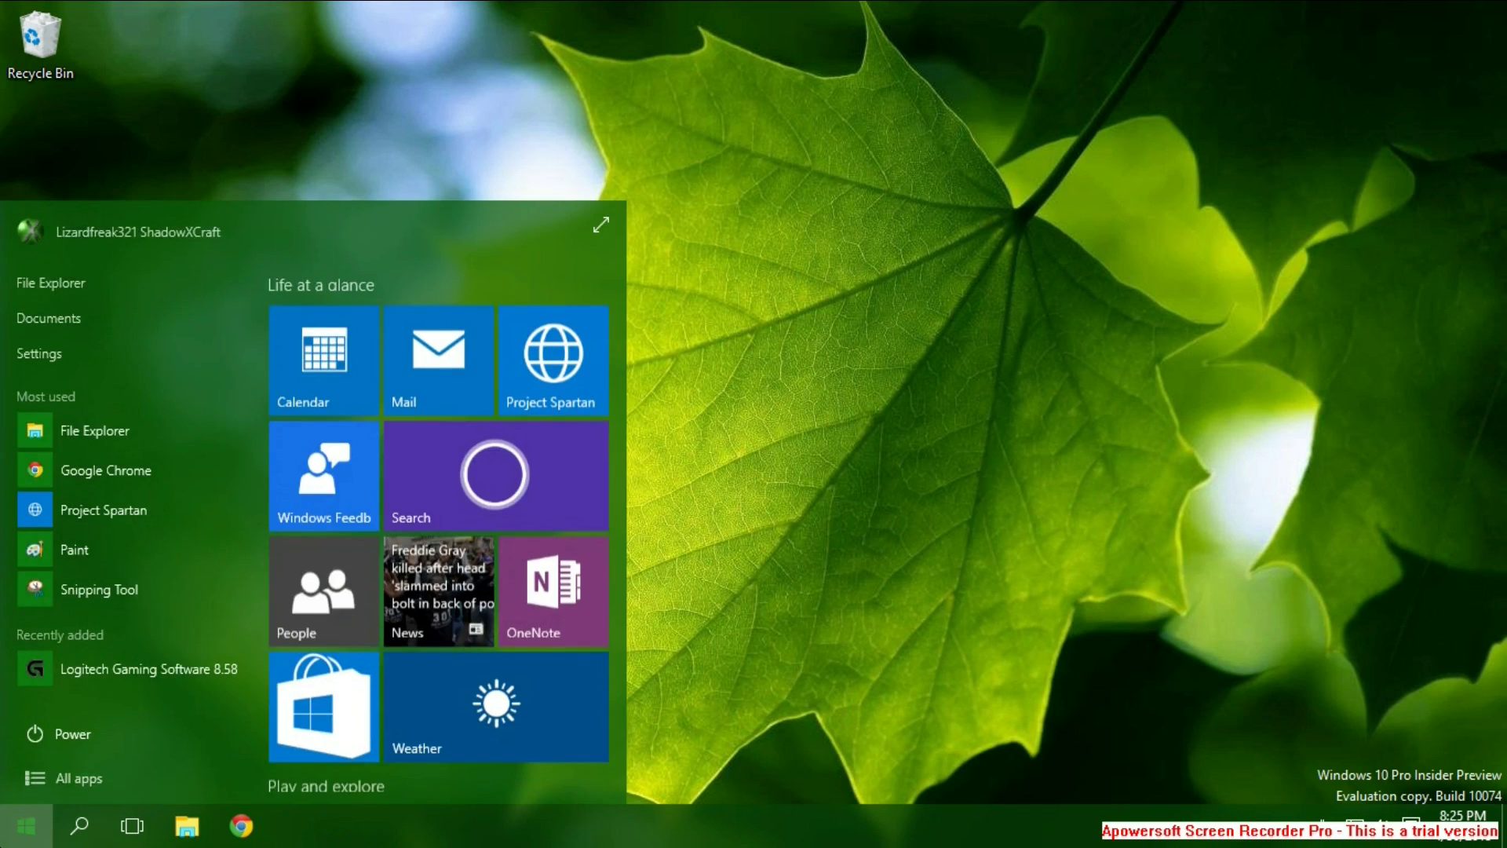
{"action": "left_click", "coordinate": [125, 345]}
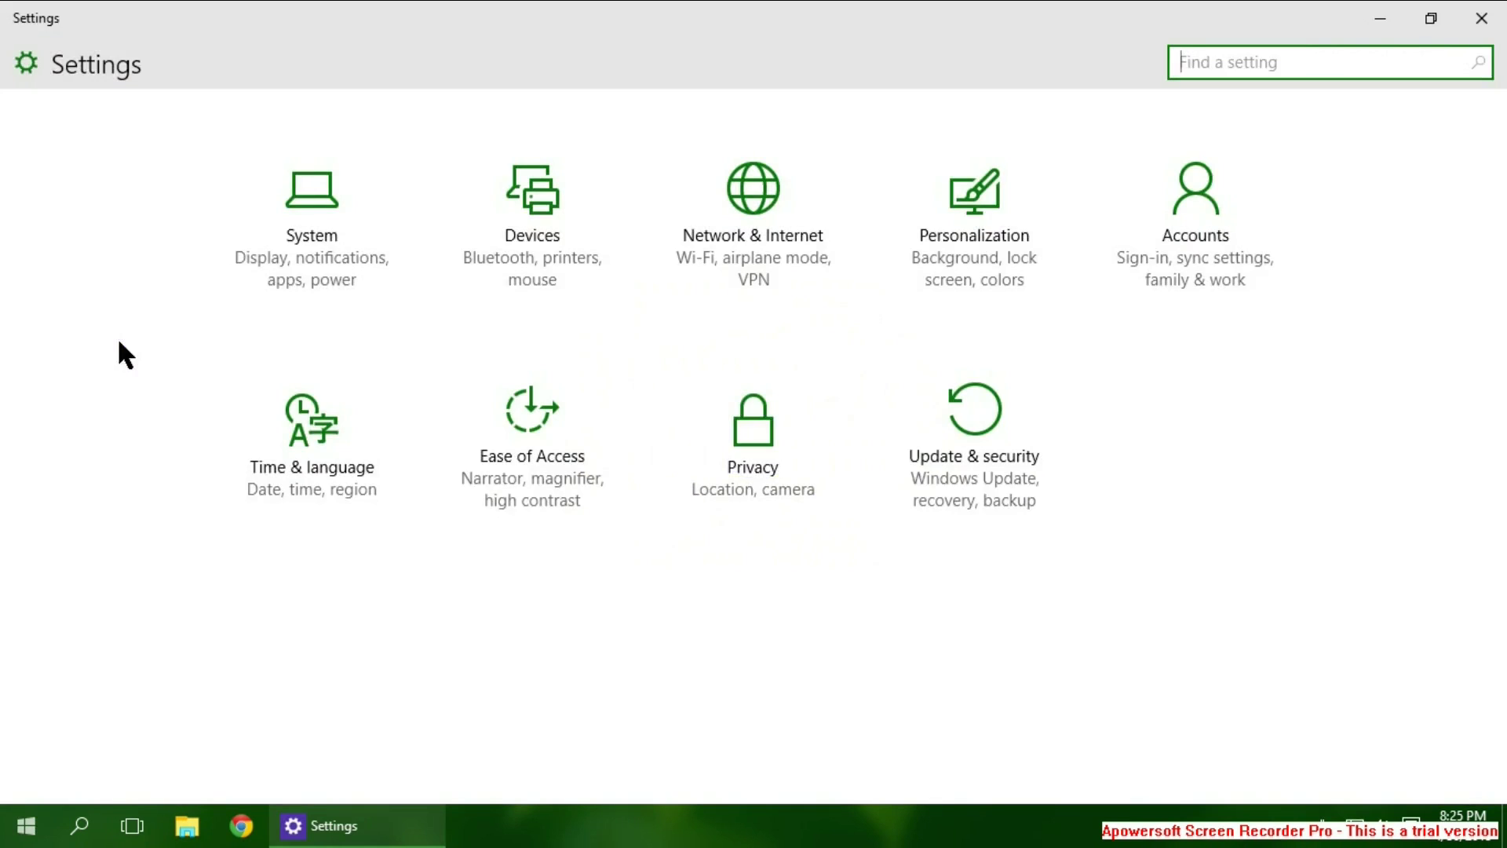
{"action": "left_click", "coordinate": [323, 259]}
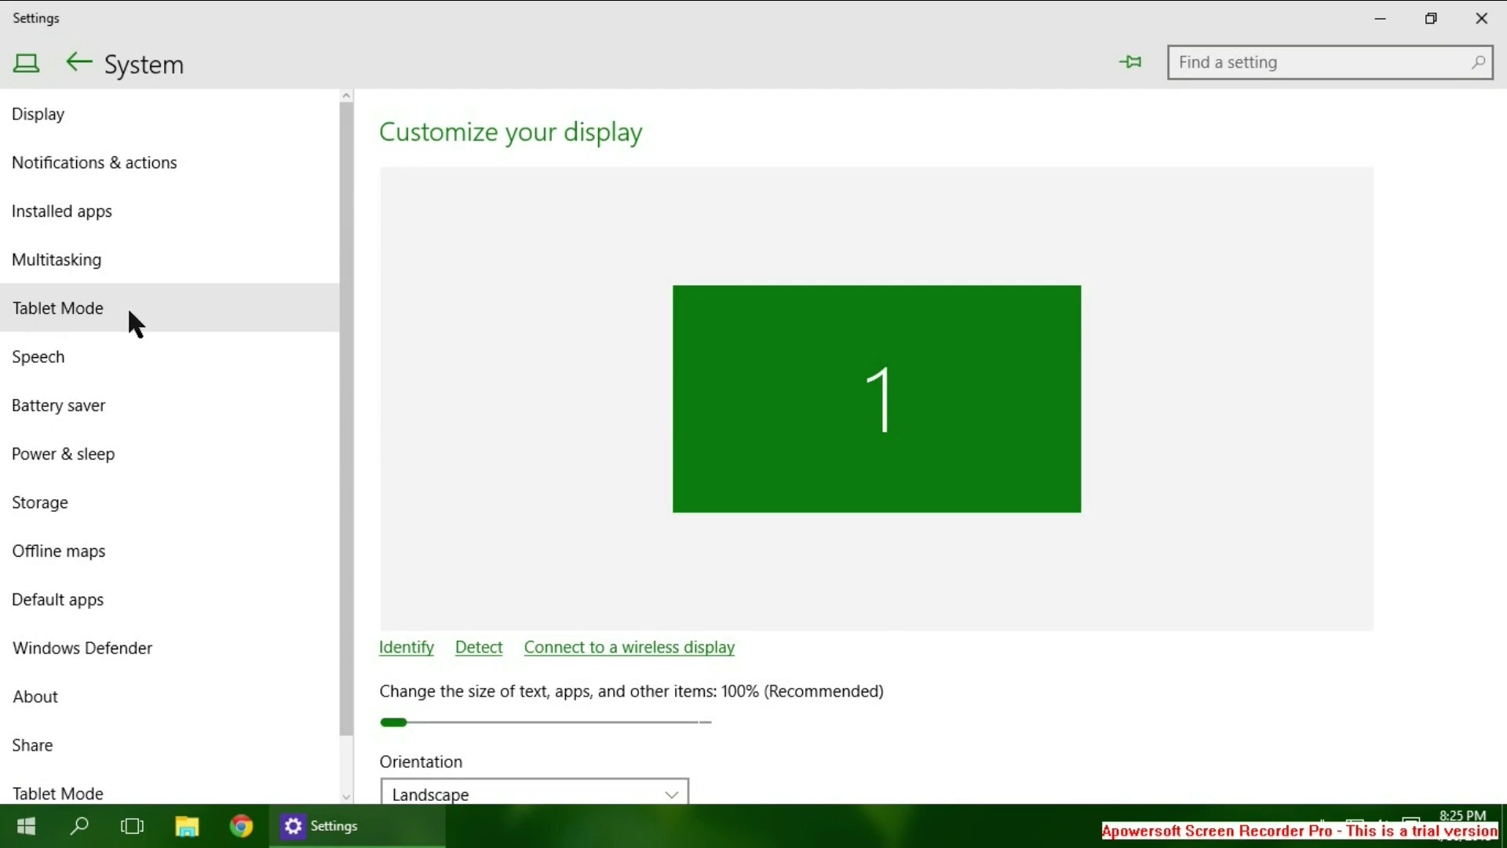
{"action": "scroll", "coordinate": [229, 488], "scroll_direction": "down", "scroll_amount": 1}
{"action": "scroll", "coordinate": [229, 487], "scroll_direction": "up", "scroll_amount": 1}
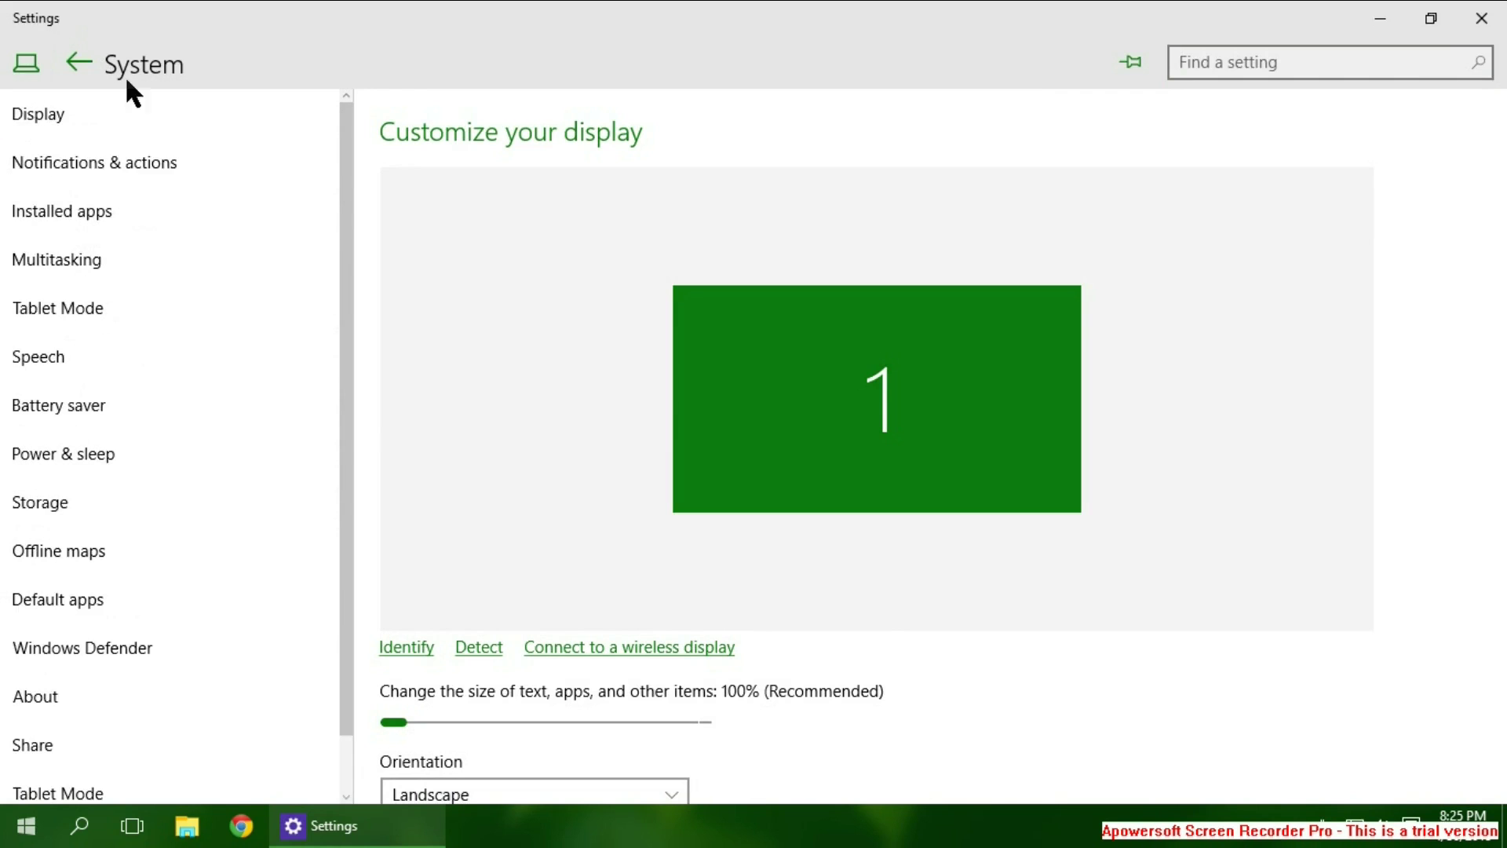
{"action": "key", "text": "BackSpace"}
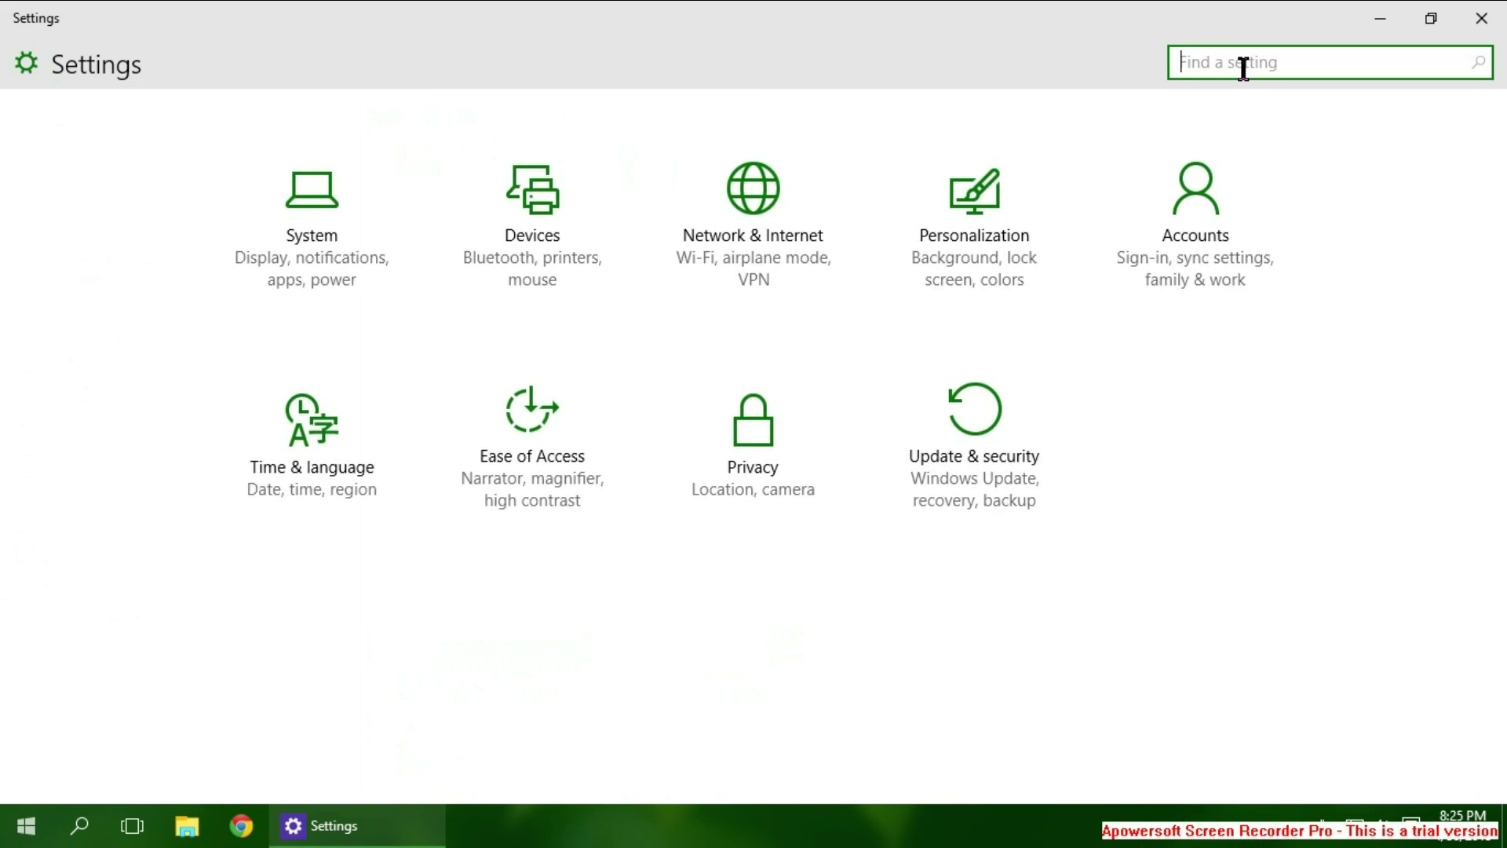
Step: In a smaller Settings window, turn off Show color on taskbar and Start menu under Personalization > Colors
{"action": "left_click", "coordinate": [964, 302]}
{"action": "double_click", "coordinate": [612, 10]}
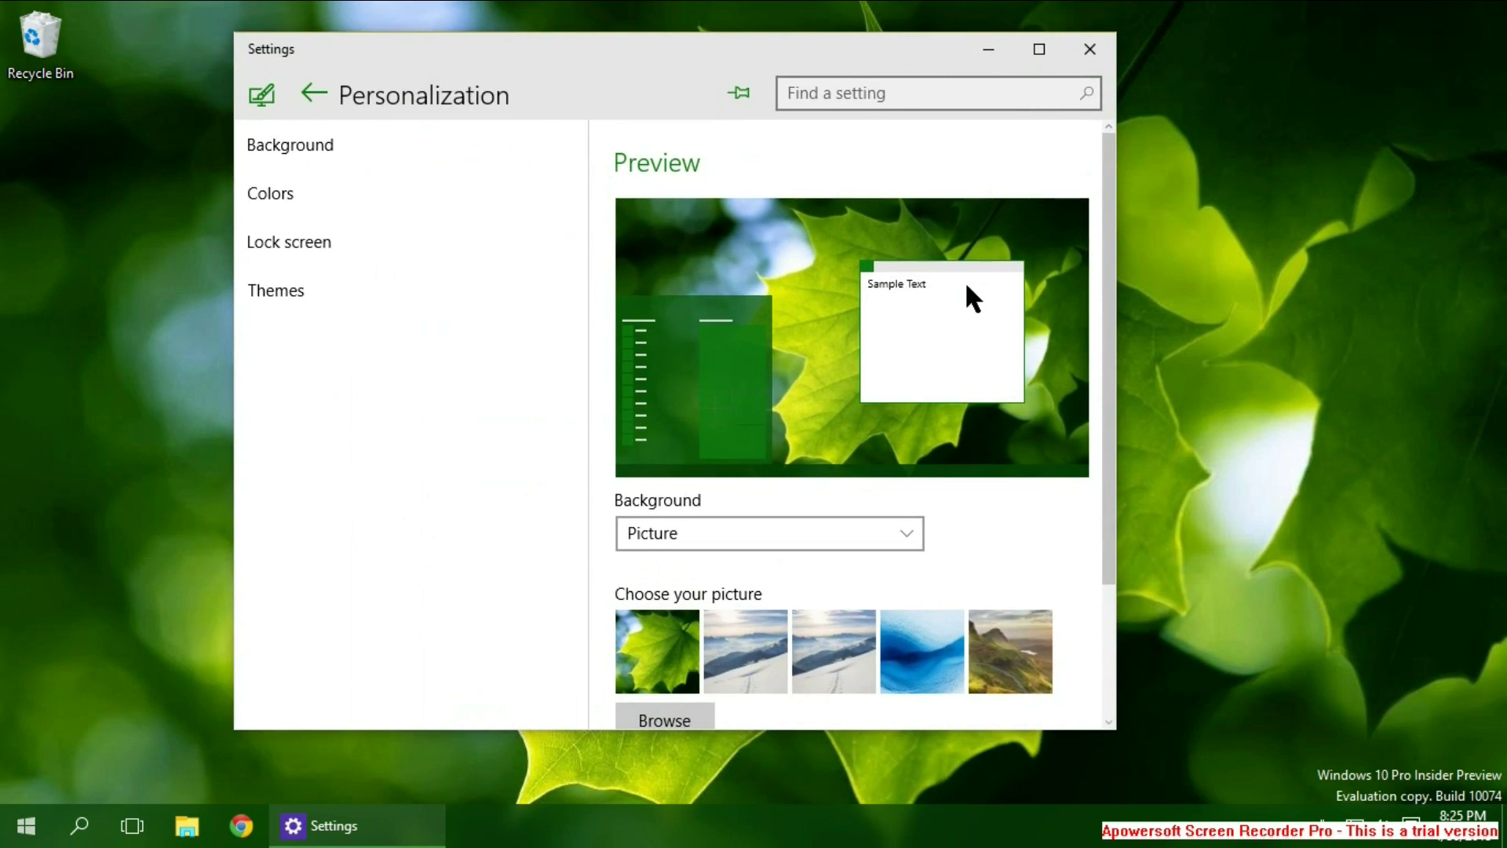
{"action": "scroll", "coordinate": [1053, 300], "scroll_direction": "down", "scroll_amount": 3}
{"action": "left_click", "coordinate": [353, 205]}
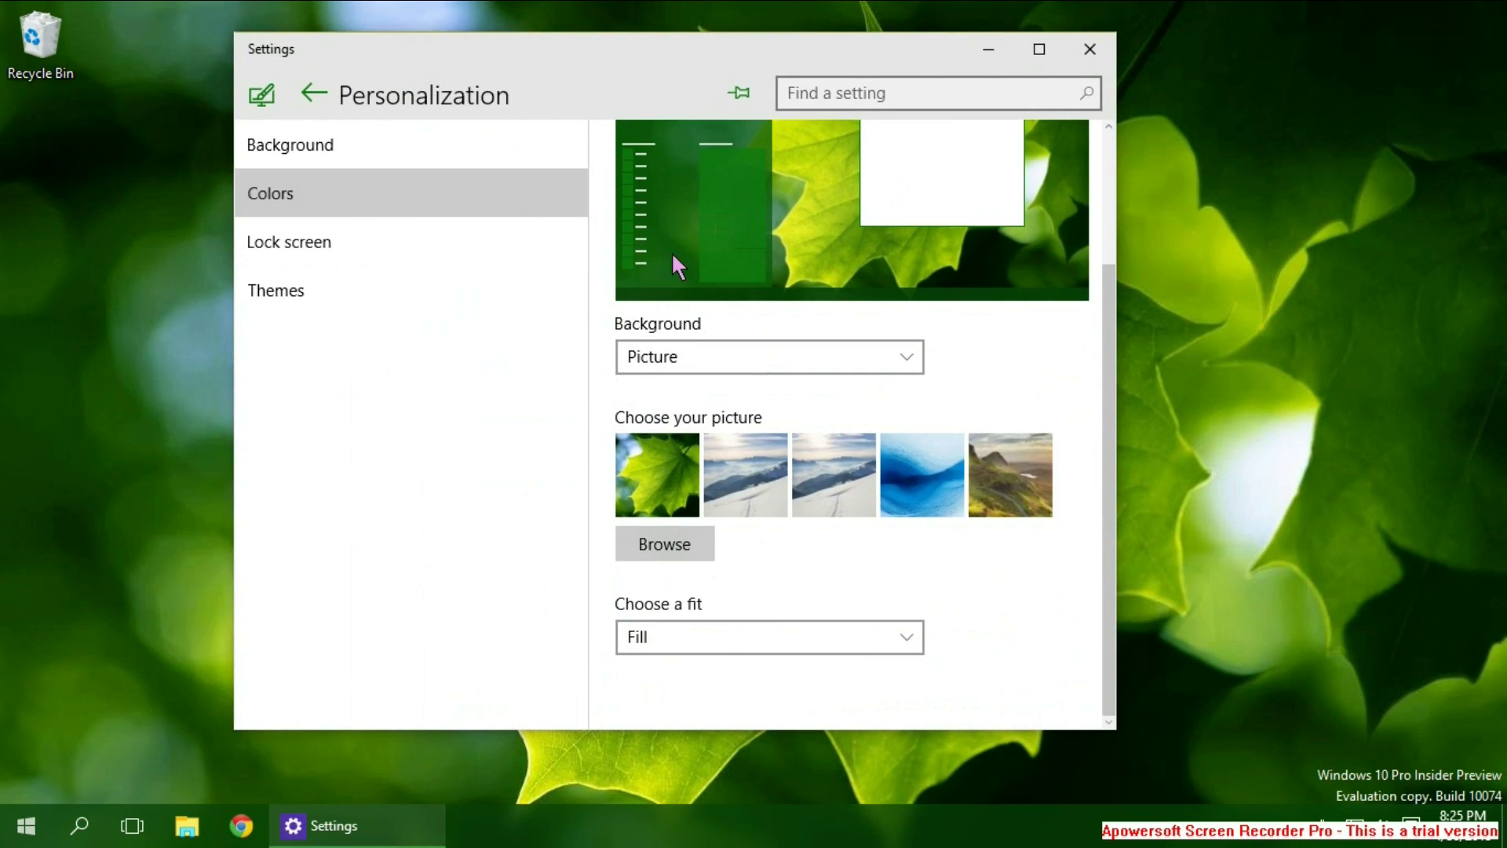
{"action": "scroll", "coordinate": [816, 533], "scroll_direction": "down", "scroll_amount": 8}
{"action": "scroll", "coordinate": [804, 545], "scroll_direction": "up", "scroll_amount": 9}
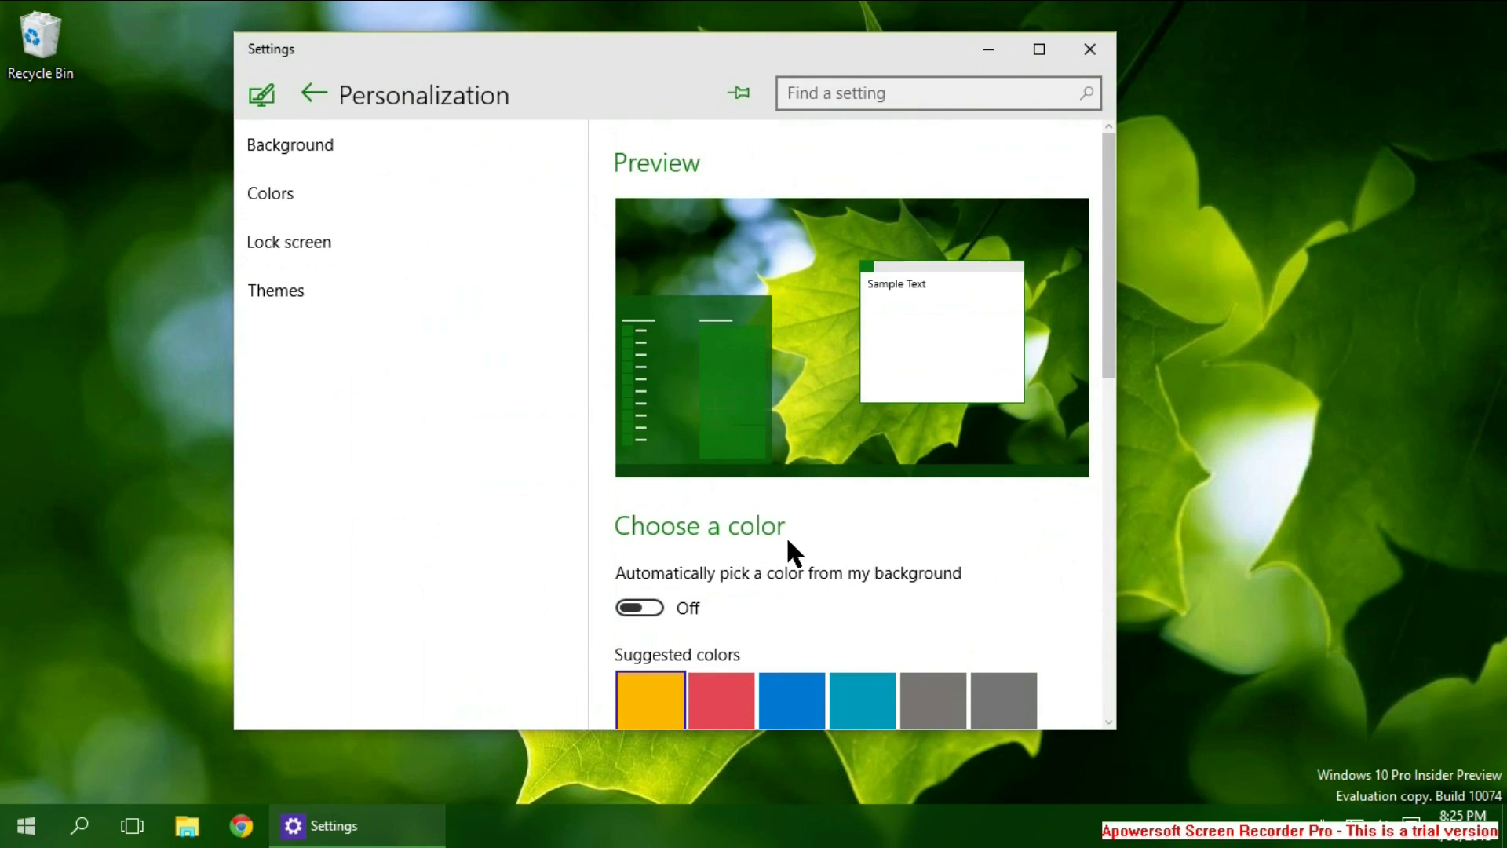
{"action": "scroll", "coordinate": [785, 535], "scroll_direction": "down", "scroll_amount": 3}
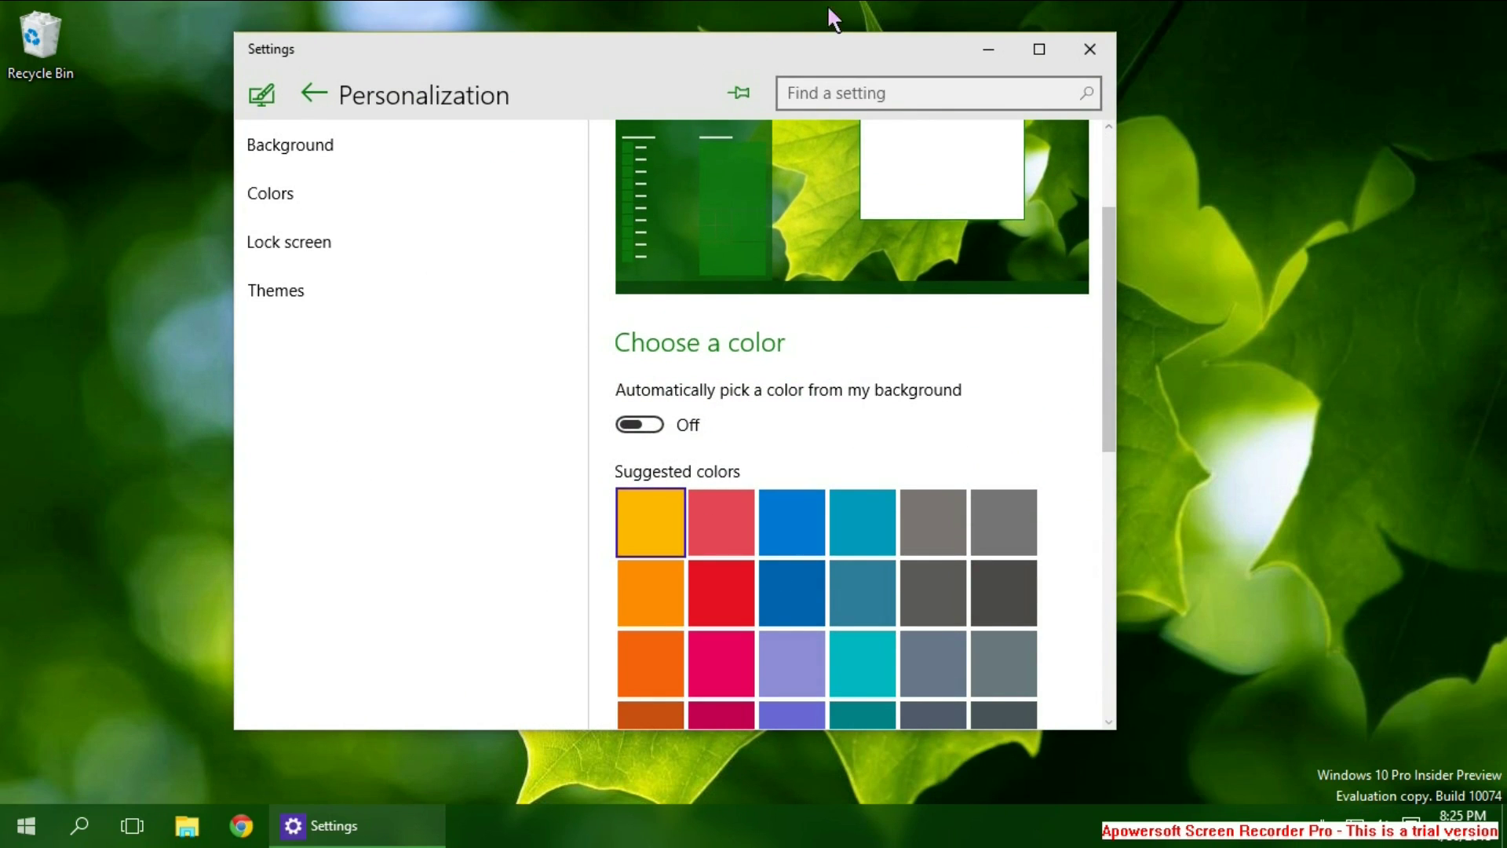
{"action": "scroll", "coordinate": [827, 428], "scroll_direction": "down", "scroll_amount": 7}
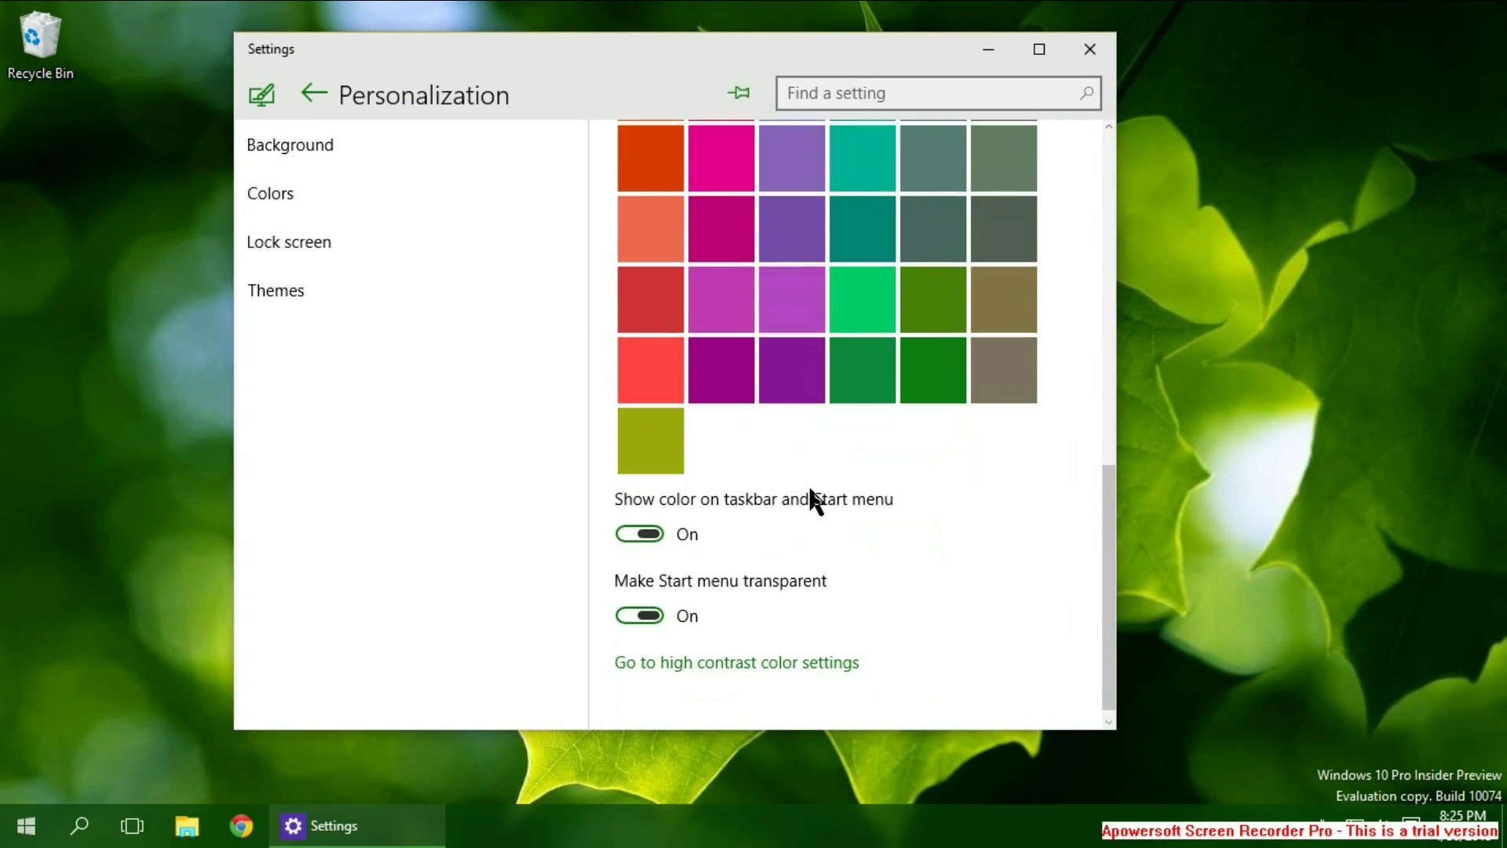
{"action": "left_click", "coordinate": [634, 526]}
Step: Show the desktop and open the Start menu over it to view the transparency
{"action": "key", "text": "super"}
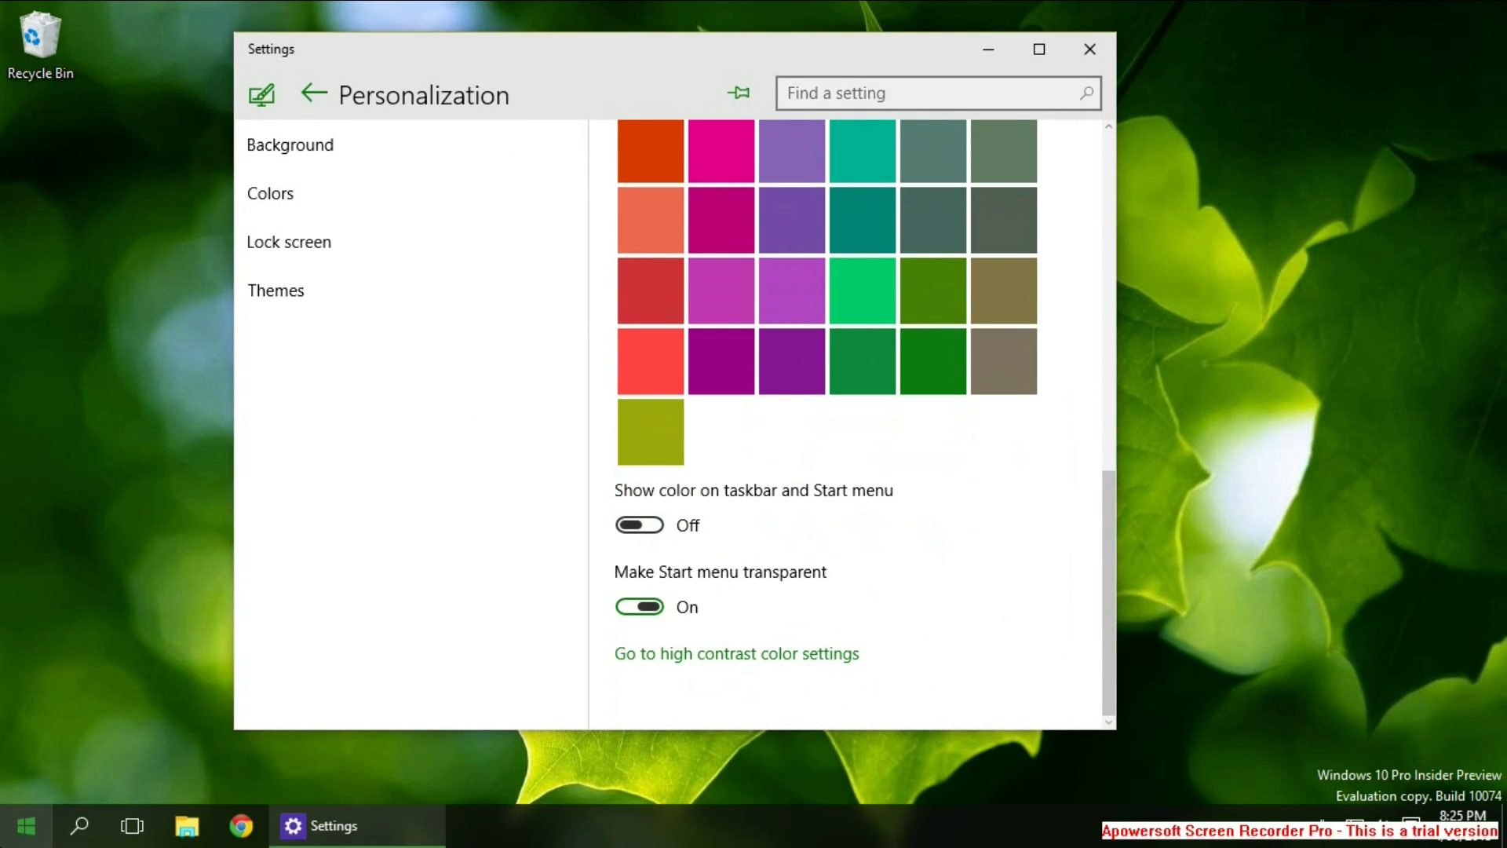
{"action": "key", "text": "super"}
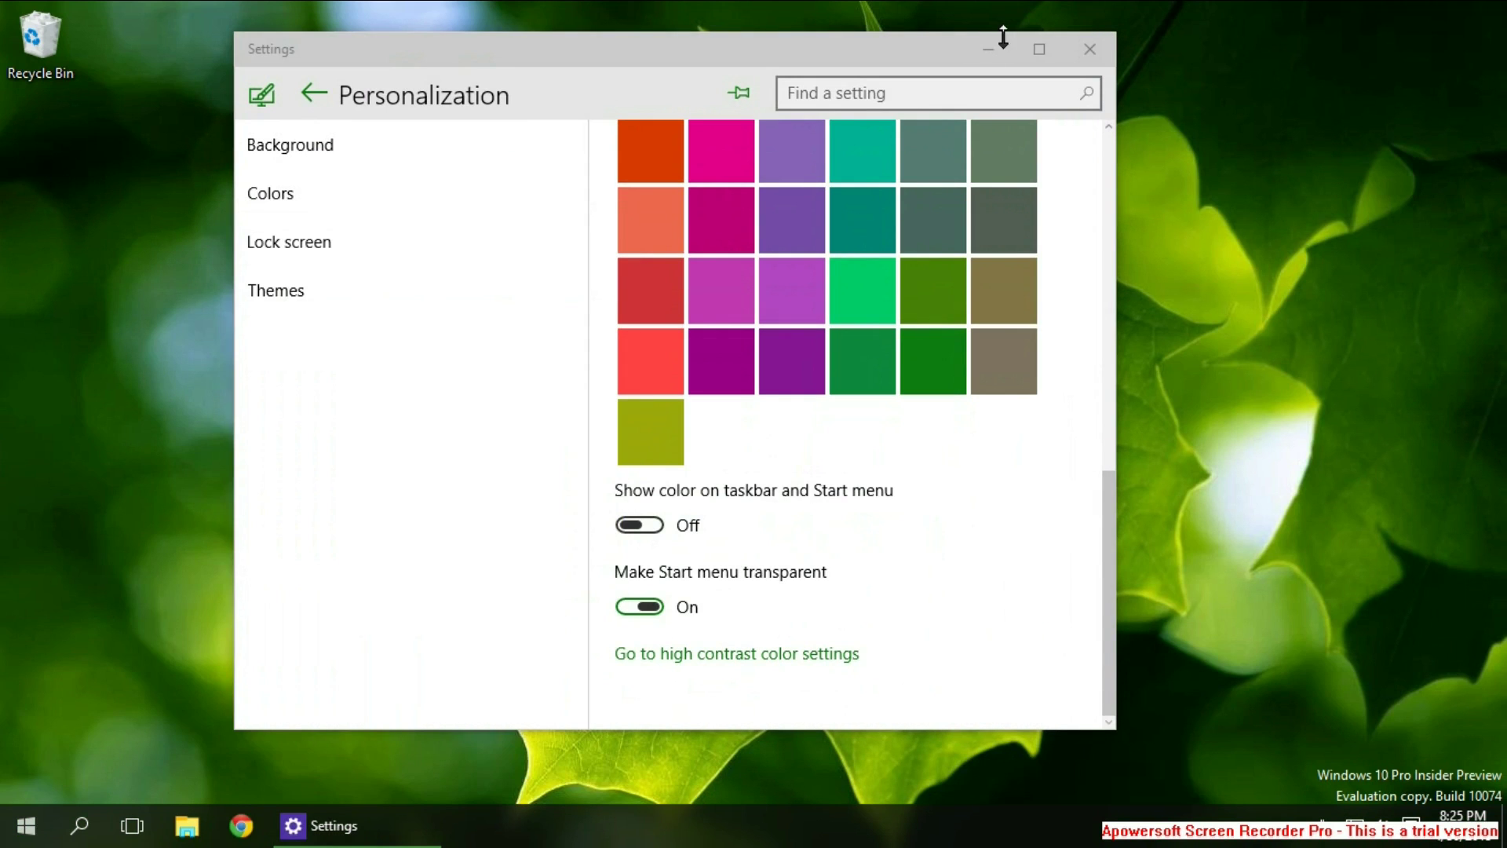
{"action": "left_click", "coordinate": [791, 251]}
{"action": "key", "text": "super+d"}
{"action": "key", "text": "super"}
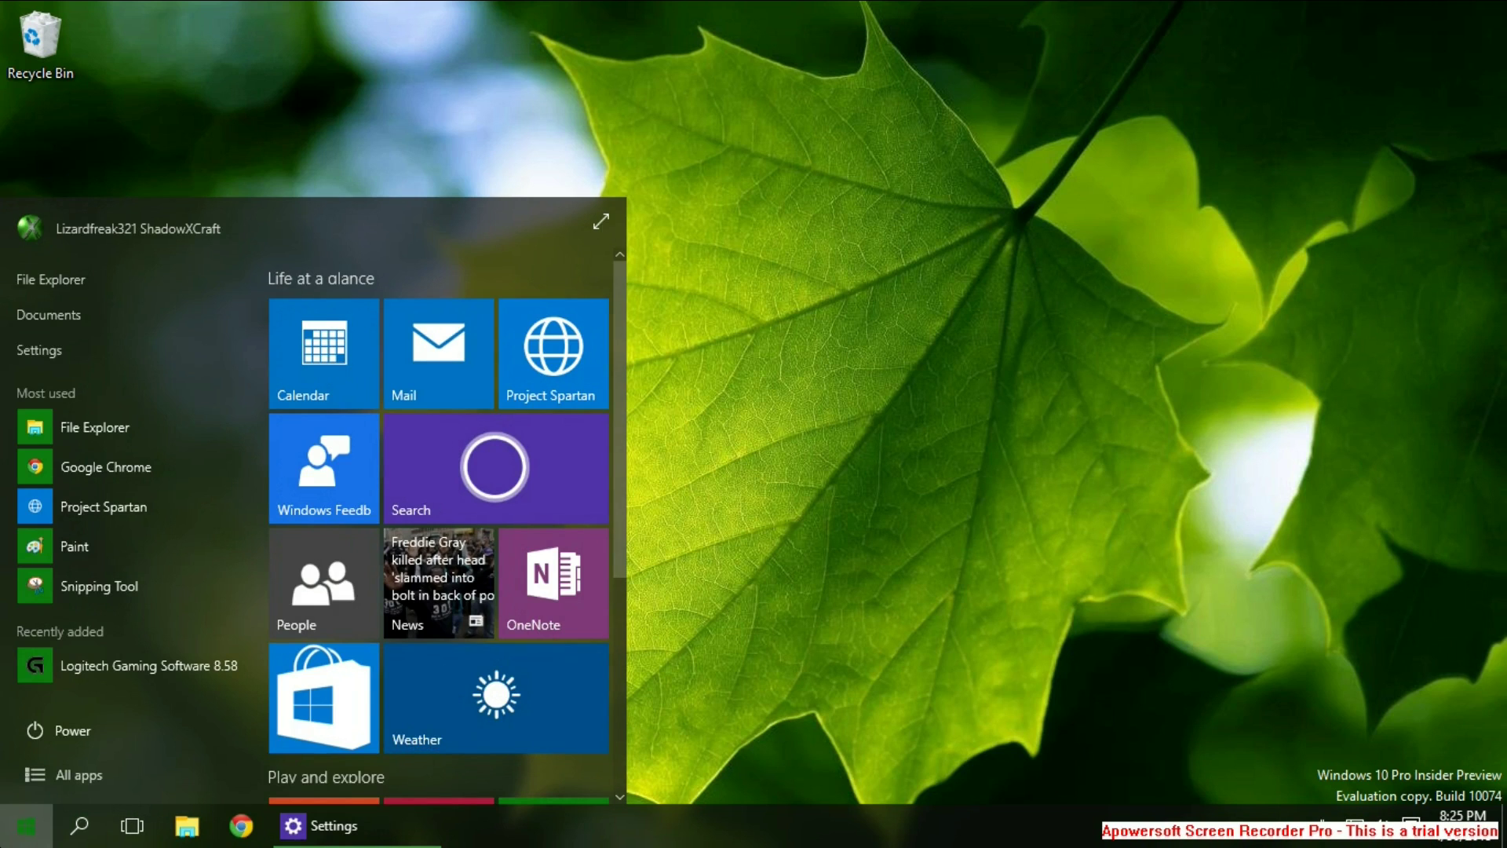
{"action": "key", "text": "super"}
{"action": "key", "text": "super"}
Step: Restore Settings, turn on Show color on taskbar and Start menu and Automatically pick a color
{"action": "left_click", "coordinate": [284, 816]}
{"action": "left_click", "coordinate": [388, 830]}
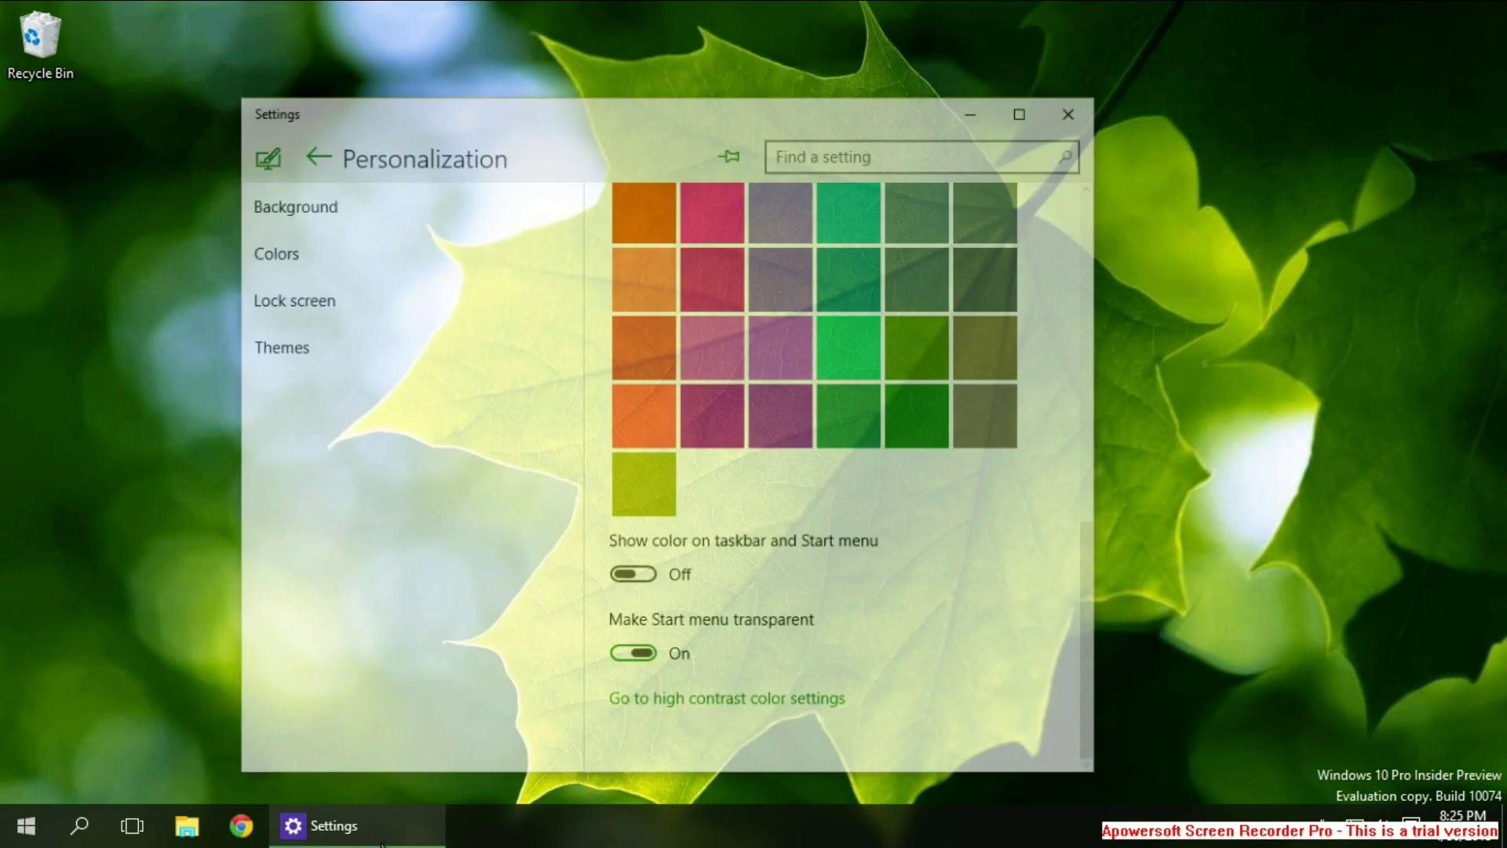
{"action": "left_click", "coordinate": [638, 525]}
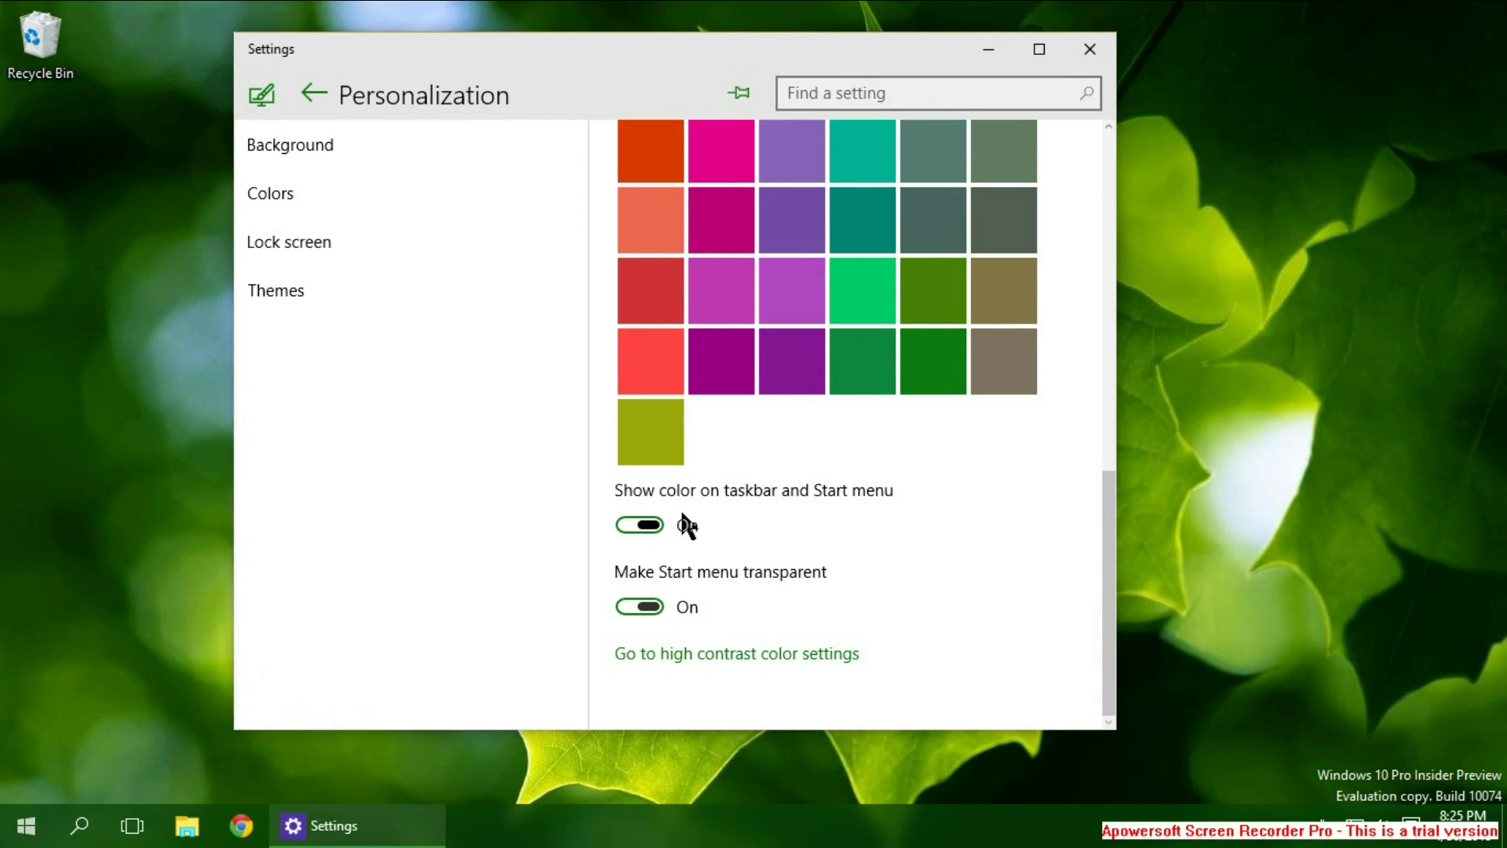
{"action": "scroll", "coordinate": [841, 531], "scroll_direction": "up", "scroll_amount": 6}
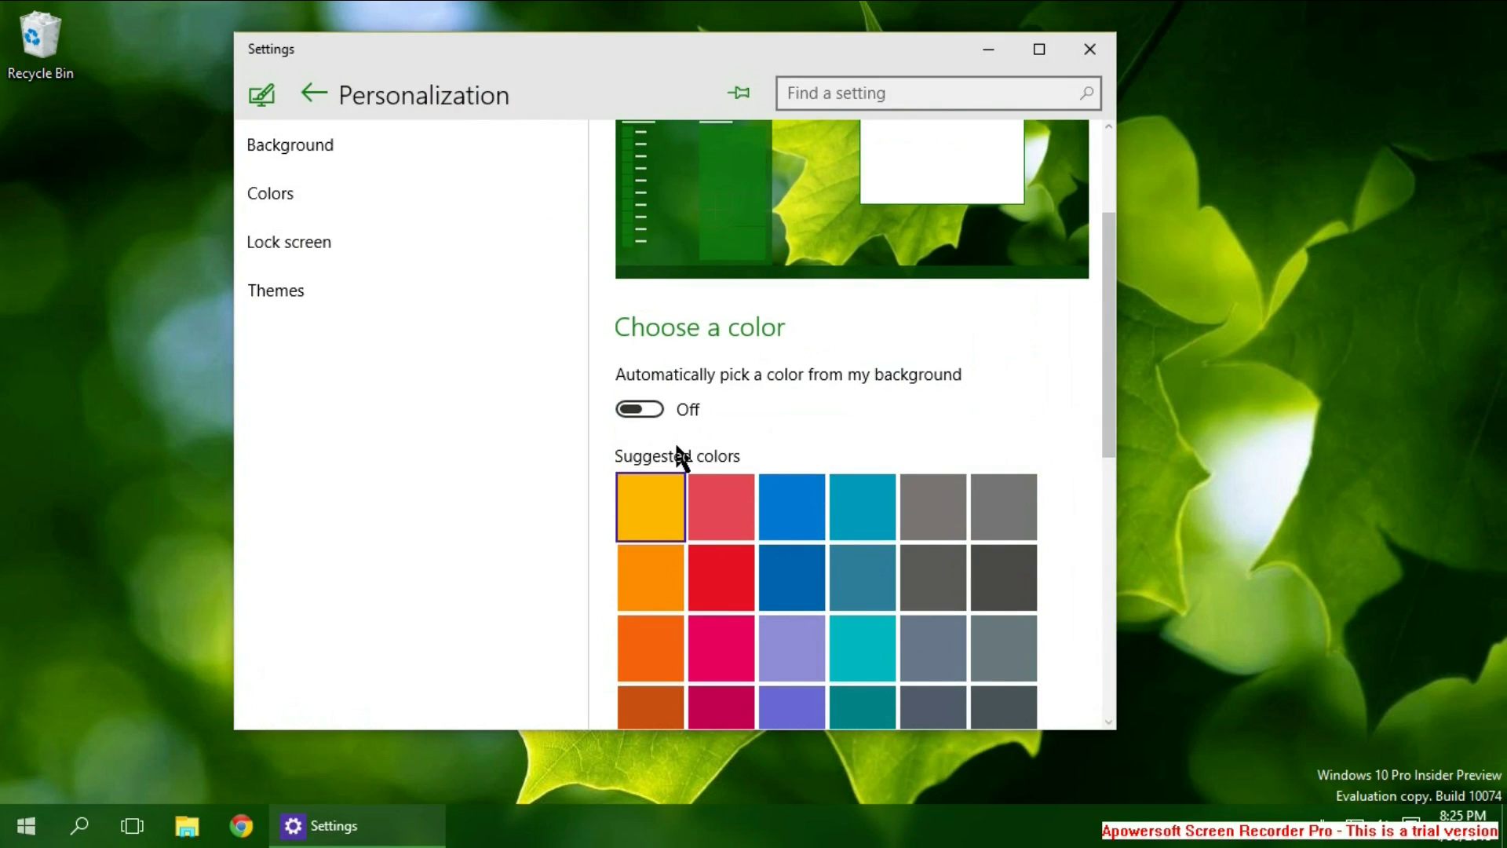
{"action": "left_click", "coordinate": [680, 400]}
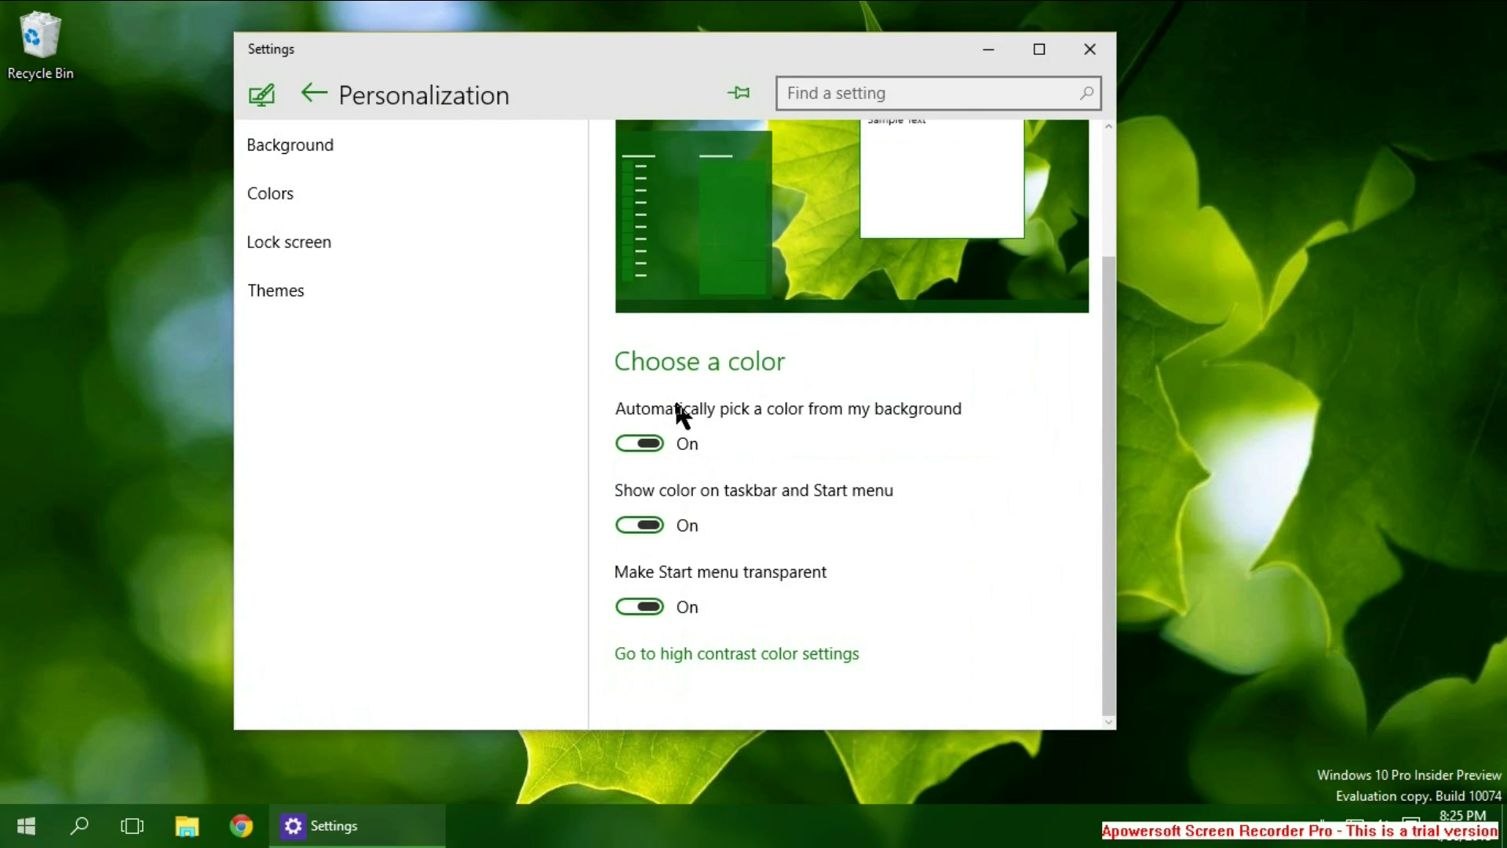
Step: Check the Start menu, then restore Settings and turn Automatically pick a color off
{"action": "left_click", "coordinate": [1007, 48]}
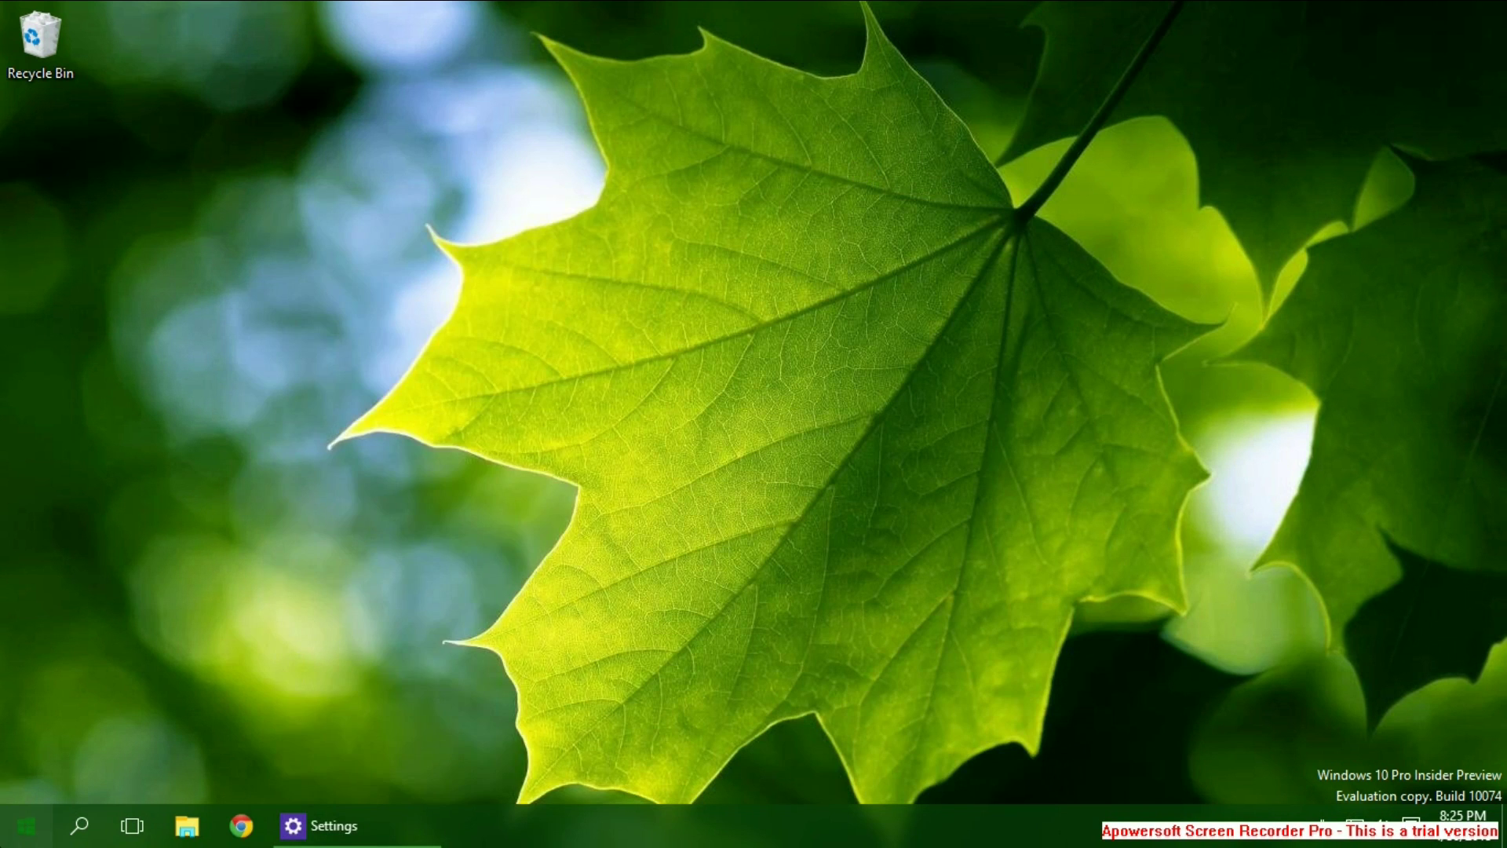
{"action": "left_click", "coordinate": [3, 843]}
{"action": "left_click", "coordinate": [2, 843]}
{"action": "left_click", "coordinate": [2, 843]}
{"action": "left_click", "coordinate": [2, 842]}
{"action": "right_click", "coordinate": [386, 824]}
{"action": "left_click", "coordinate": [390, 831]}
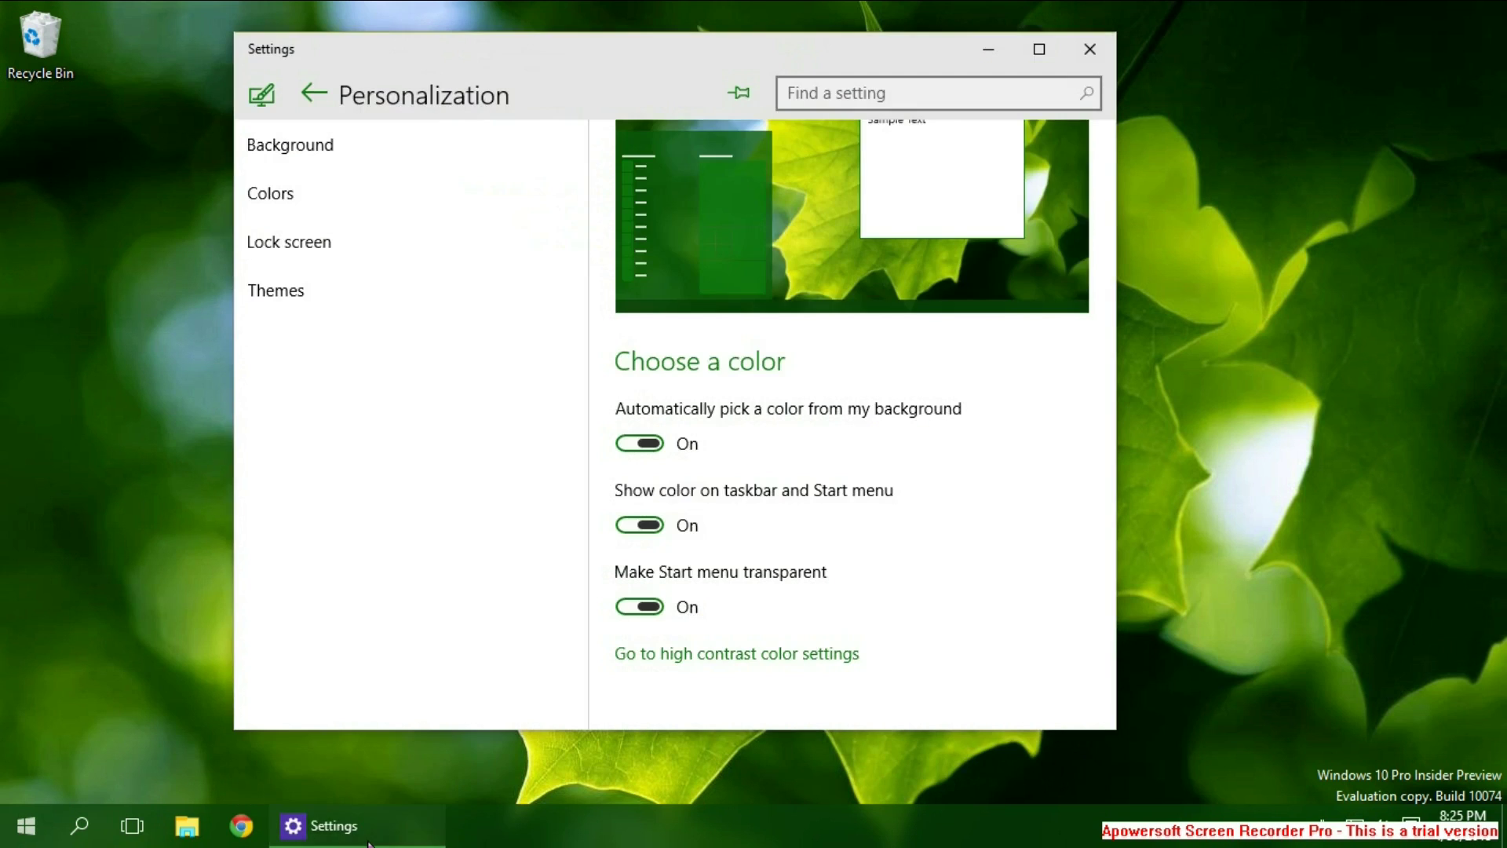
{"action": "left_click", "coordinate": [653, 445]}
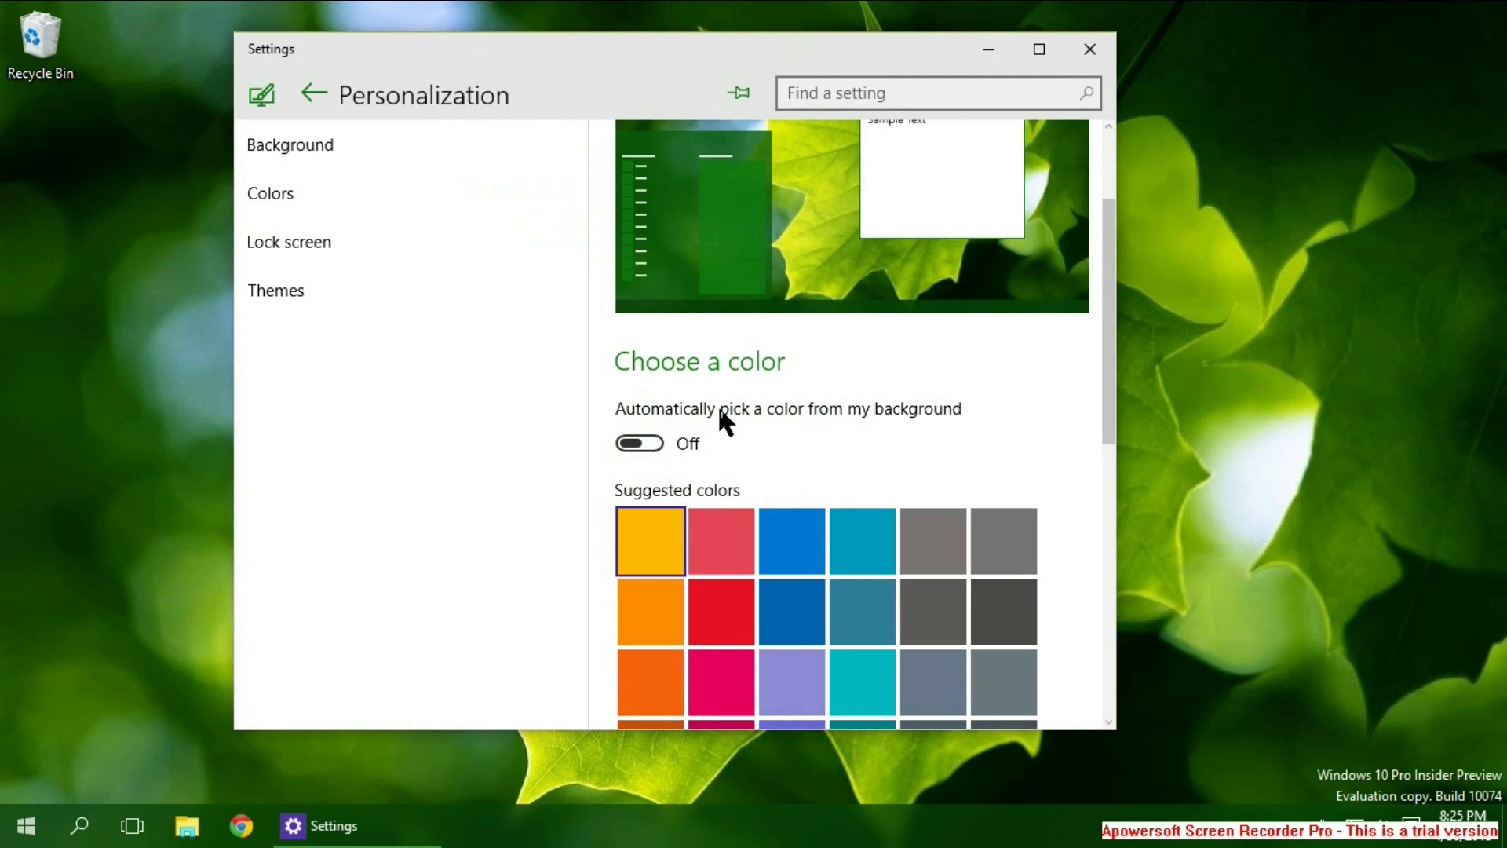
Step: Switch the accent colour to red and check it on the Start menu
{"action": "left_click", "coordinate": [725, 543]}
{"action": "left_click", "coordinate": [26, 825]}
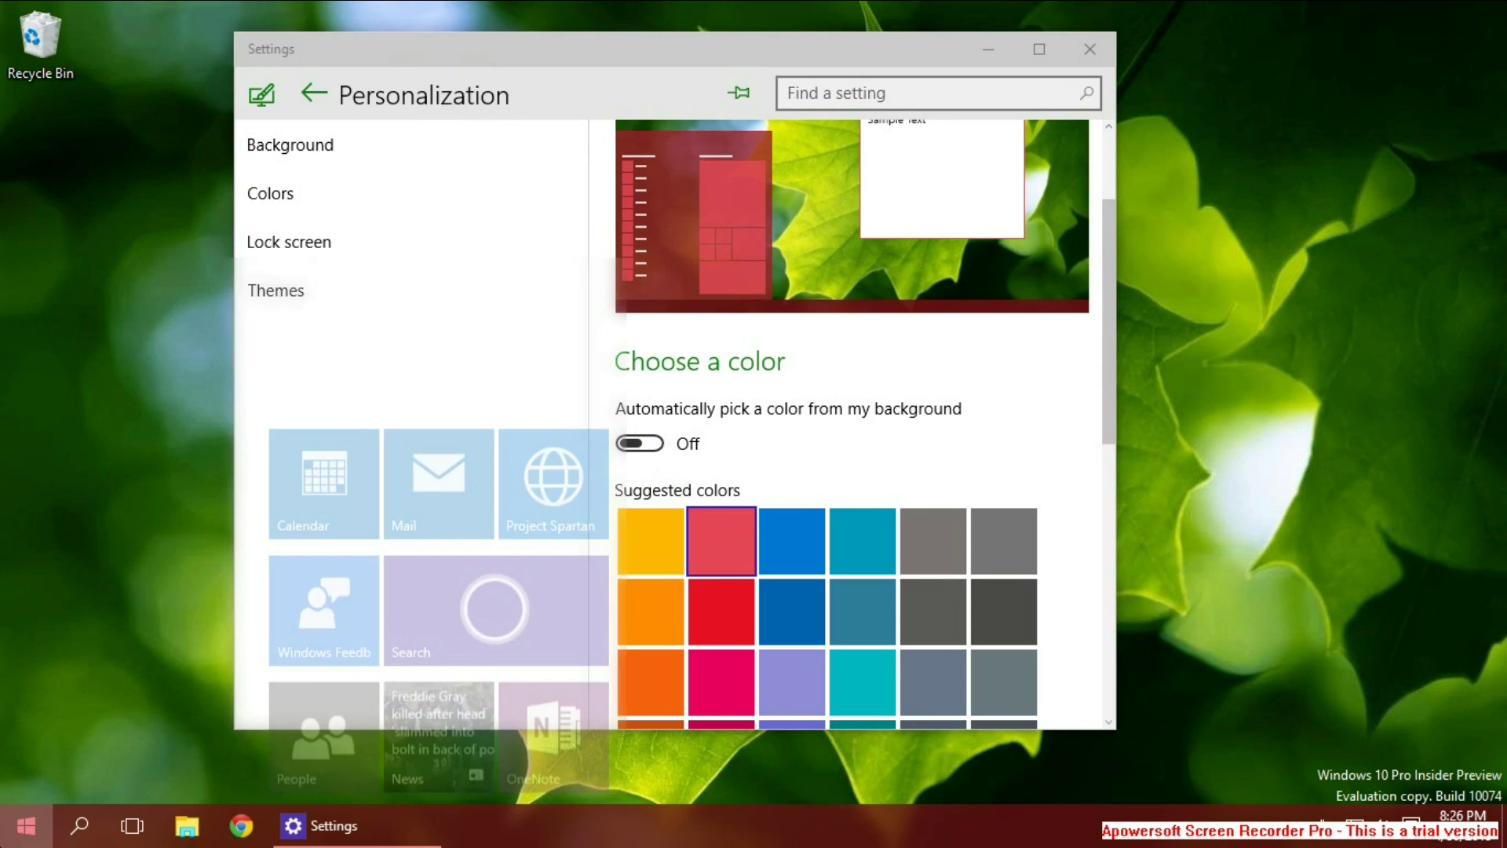
{"action": "left_click", "coordinate": [26, 825]}
{"action": "left_click", "coordinate": [26, 825]}
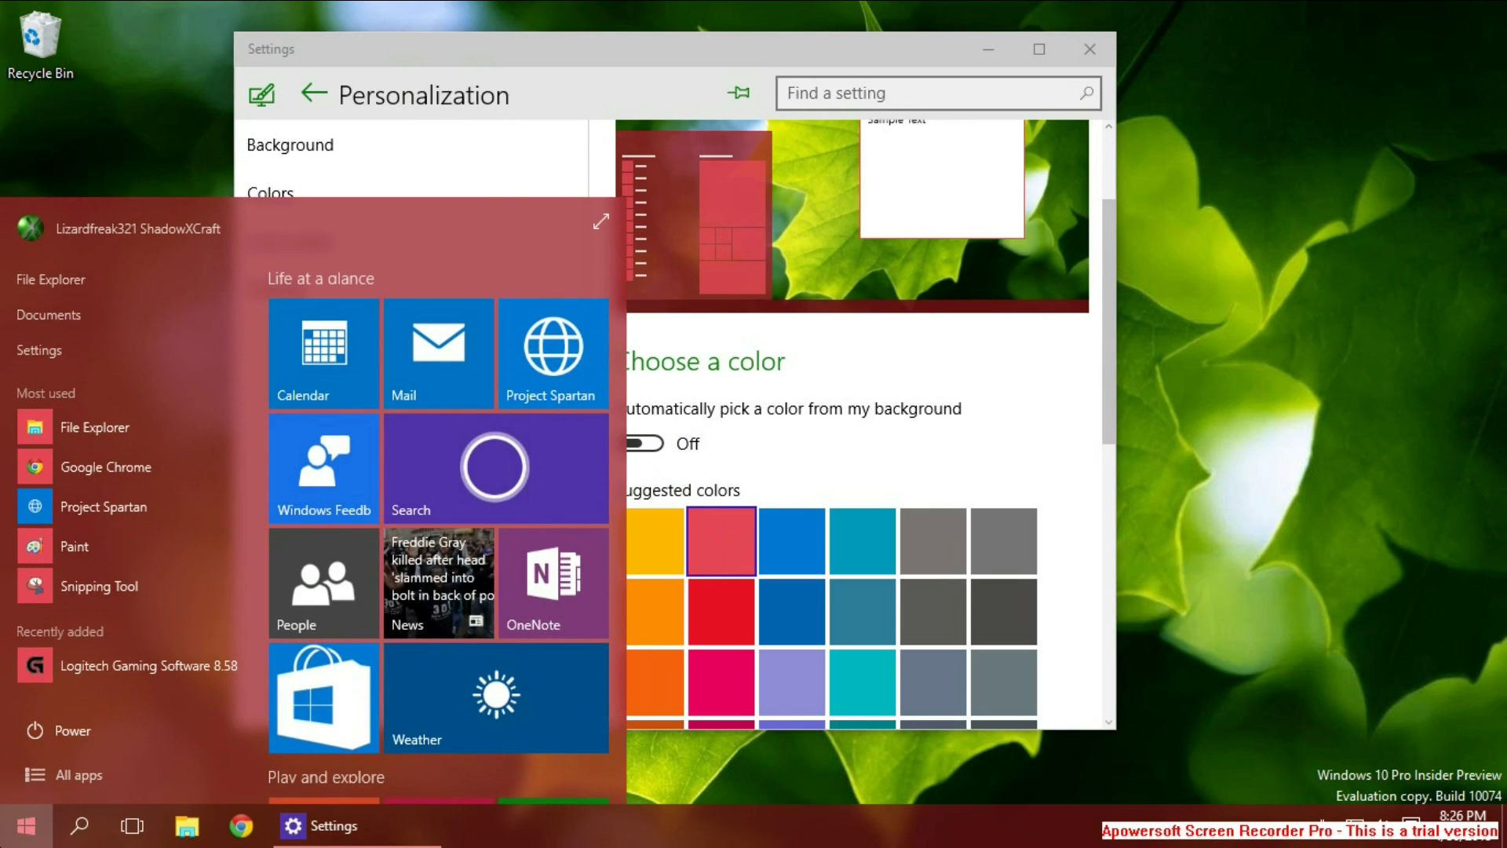
{"action": "left_click", "coordinate": [26, 825]}
Step: Change the accent colour to dark green, keeping it shown on the taskbar and Start menu
{"action": "scroll", "coordinate": [777, 511], "scroll_direction": "down", "scroll_amount": 7}
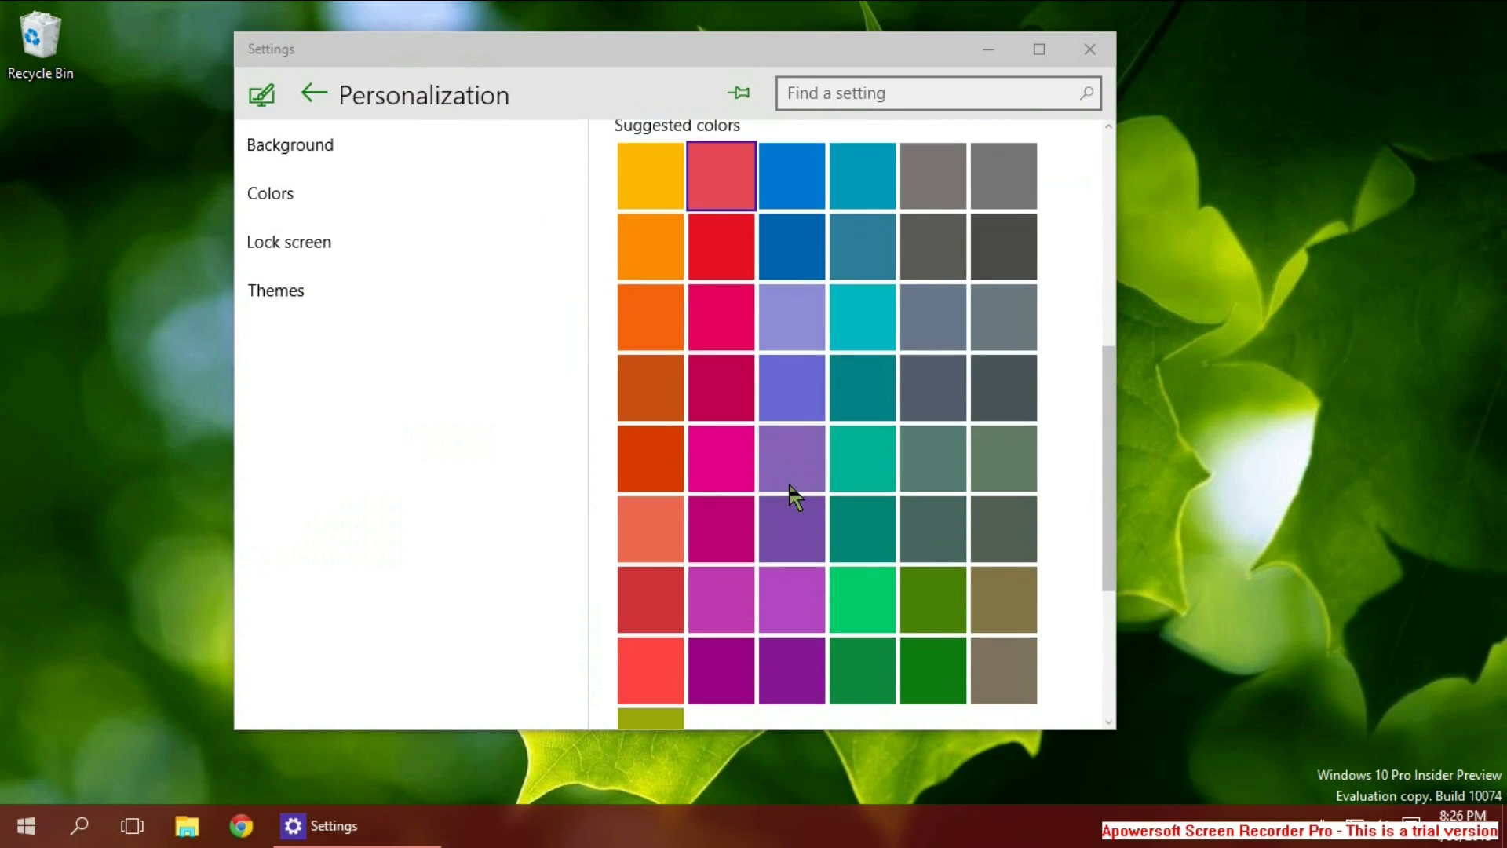
{"action": "left_click", "coordinate": [648, 525]}
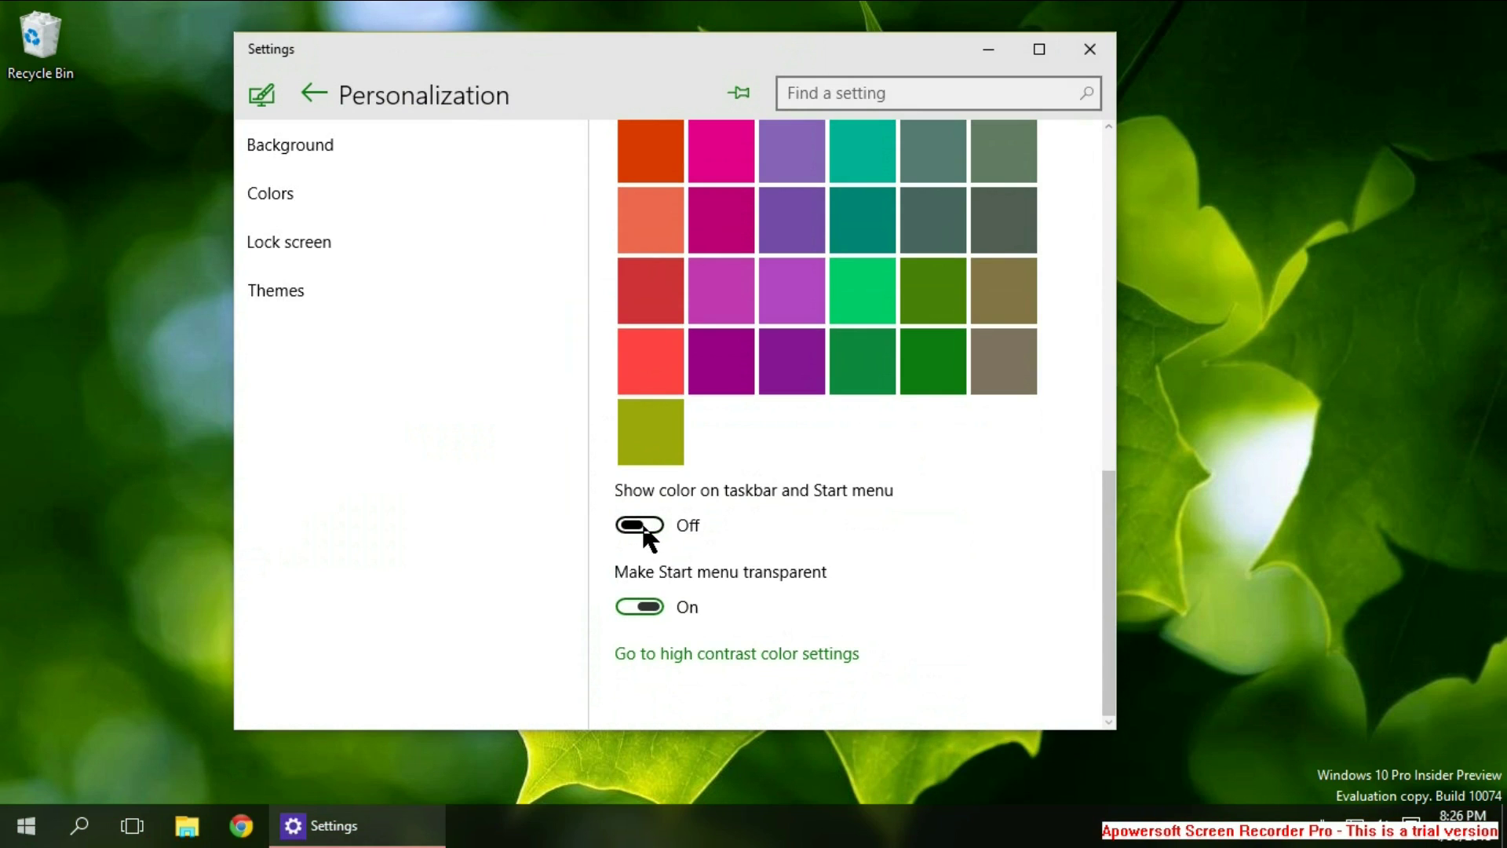
{"action": "left_click", "coordinate": [642, 521]}
{"action": "scroll", "coordinate": [699, 387], "scroll_direction": "up", "scroll_amount": 5}
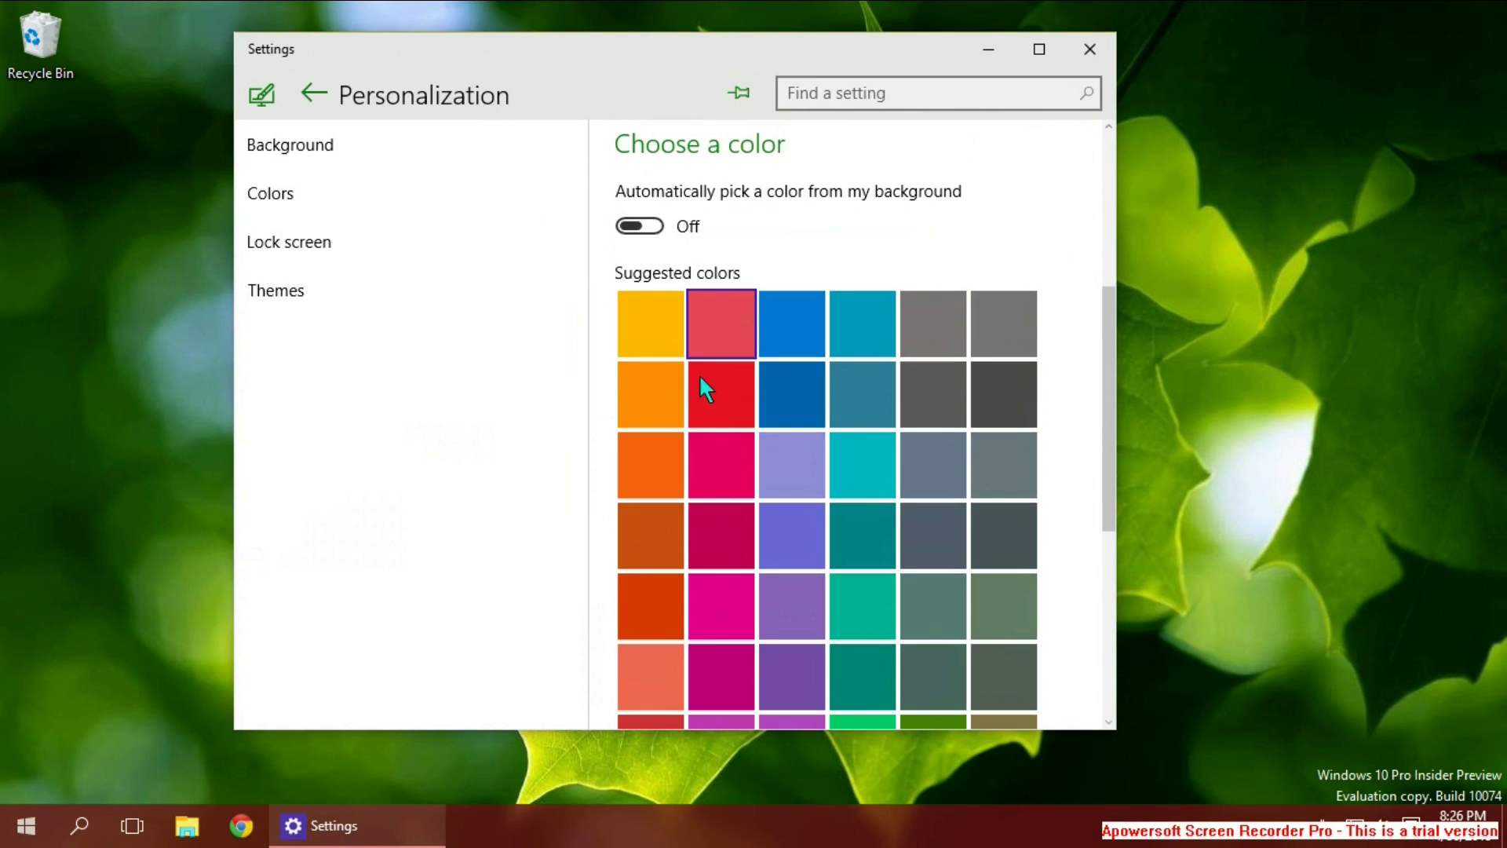
{"action": "scroll", "coordinate": [856, 620], "scroll_direction": "down", "scroll_amount": 2}
{"action": "scroll", "coordinate": [855, 620], "scroll_direction": "down", "scroll_amount": 1}
{"action": "left_click", "coordinate": [875, 655]}
{"action": "scroll", "coordinate": [874, 656], "scroll_direction": "down", "scroll_amount": 3}
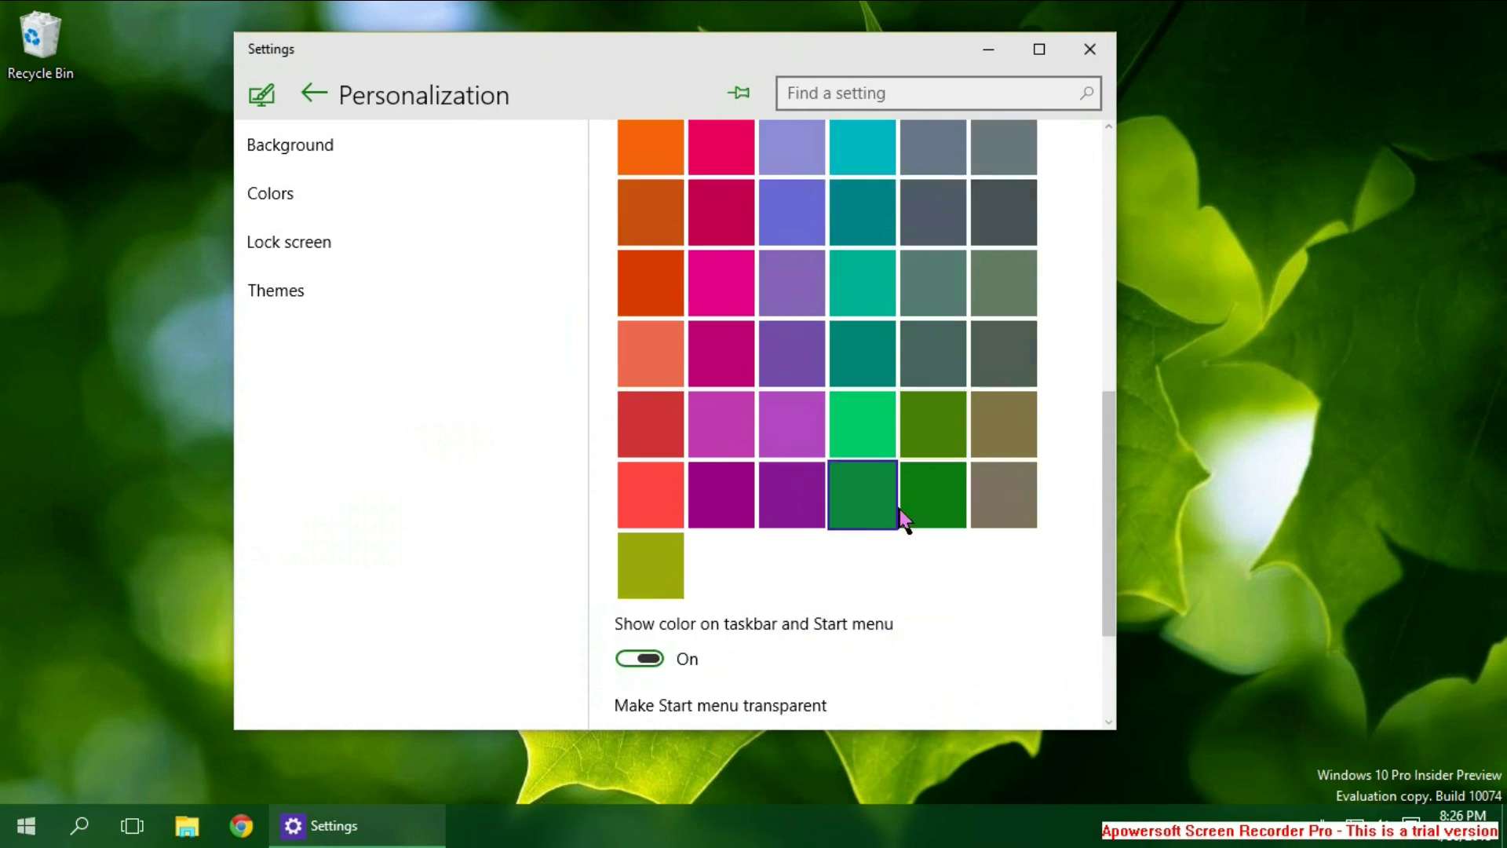
{"action": "left_click", "coordinate": [650, 528]}
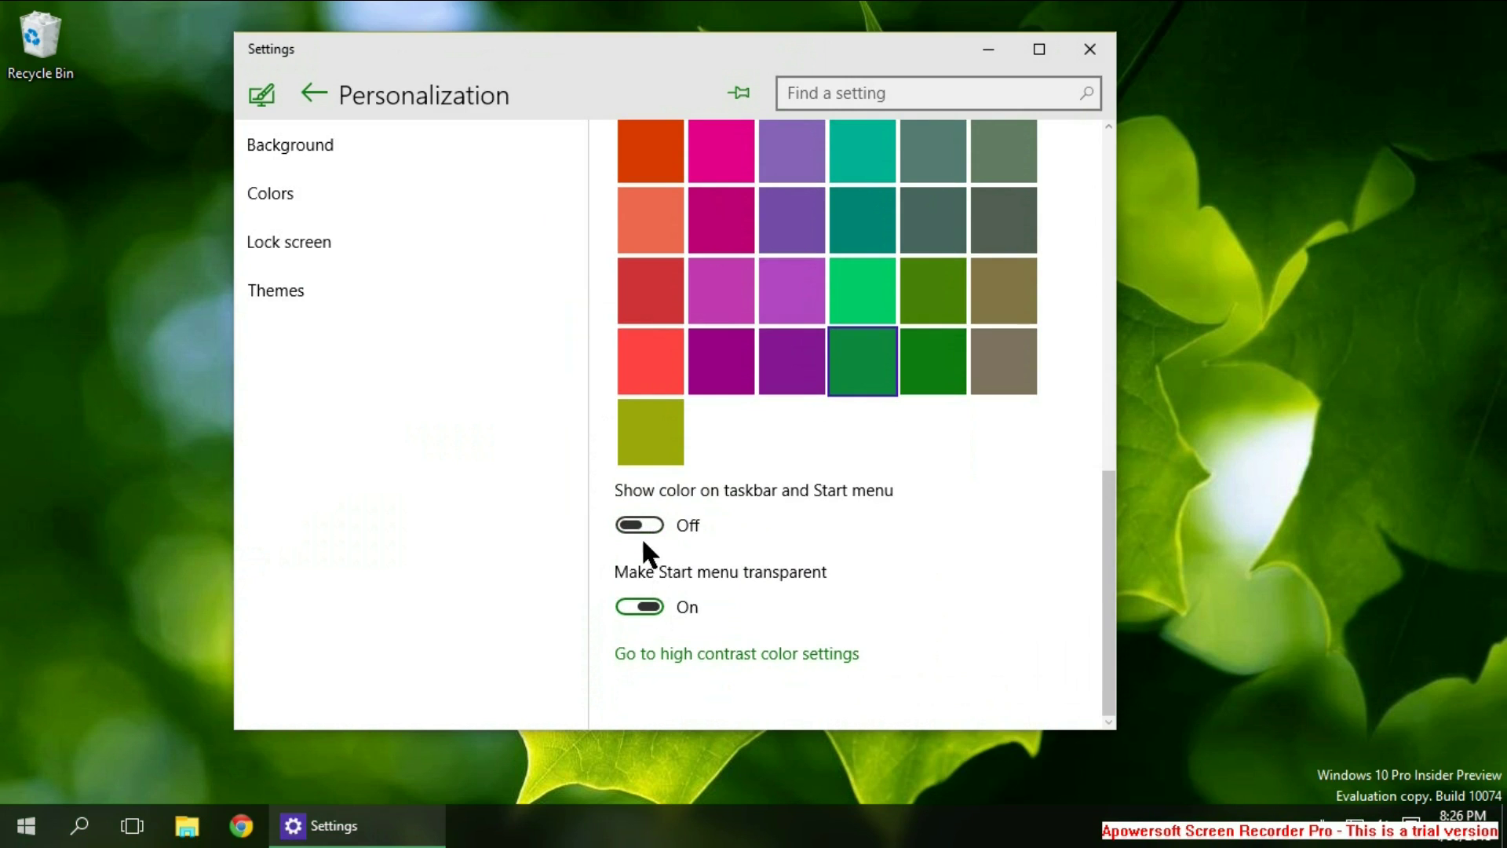
{"action": "left_click", "coordinate": [641, 526]}
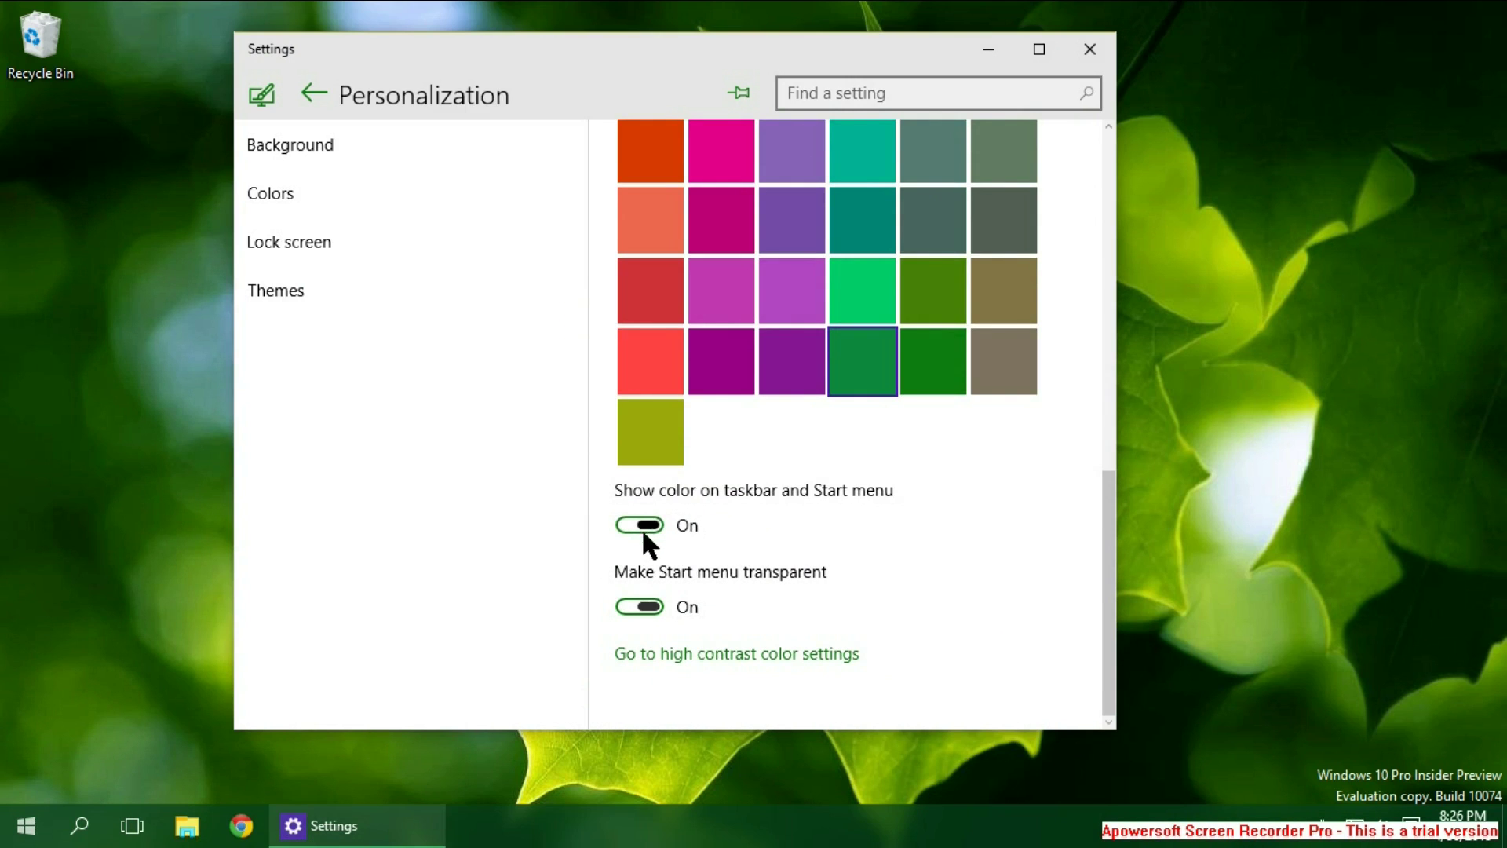
Step: Turn off Make Start menu transparent, check the opaque green Start menu, and close Settings
{"action": "left_click", "coordinate": [641, 606]}
{"action": "left_click", "coordinate": [15, 823]}
{"action": "left_click", "coordinate": [16, 823]}
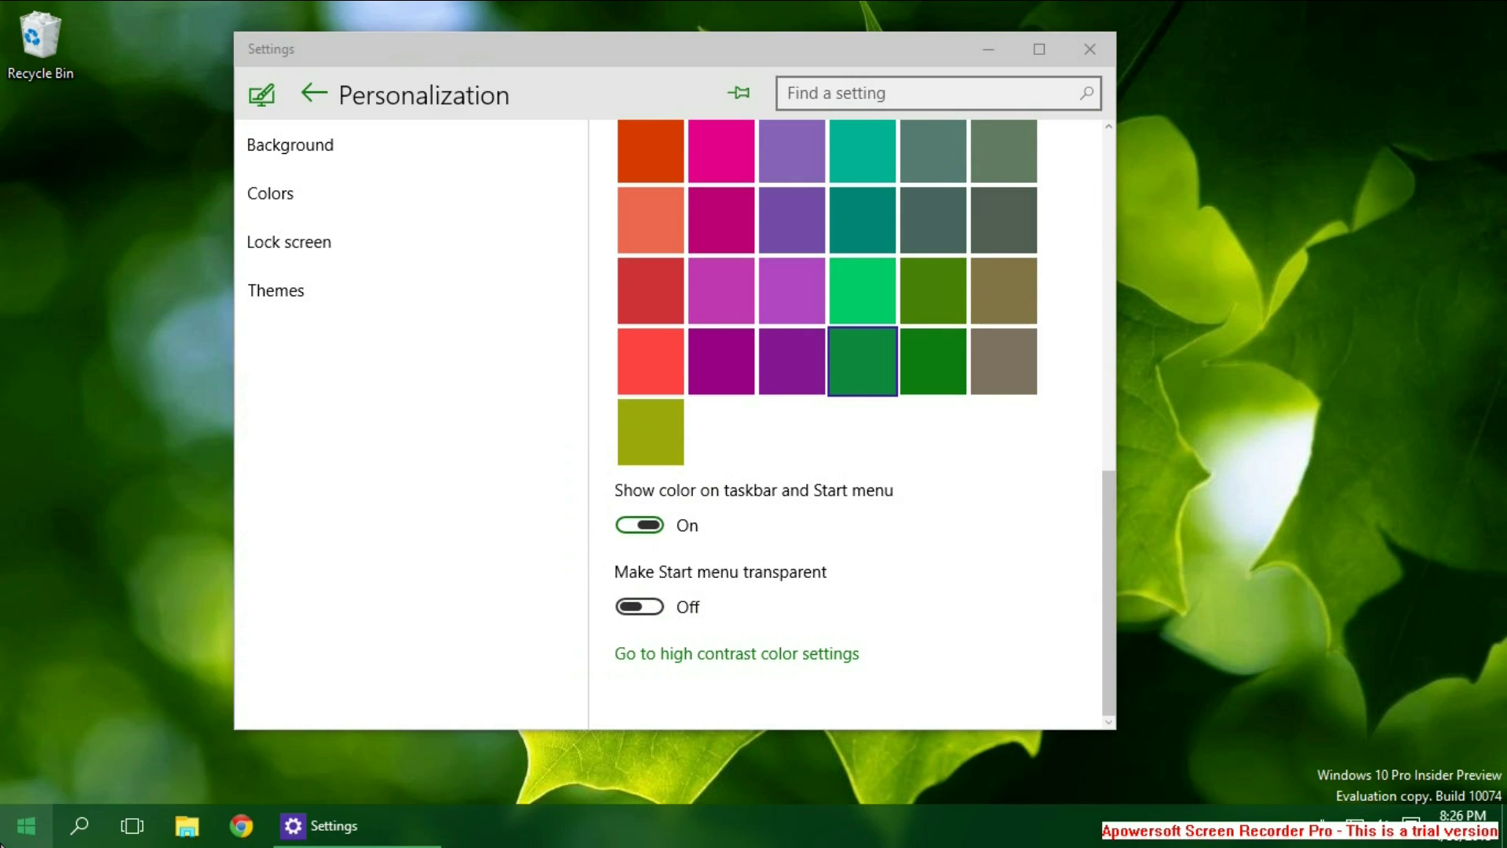
{"action": "left_click", "coordinate": [16, 822]}
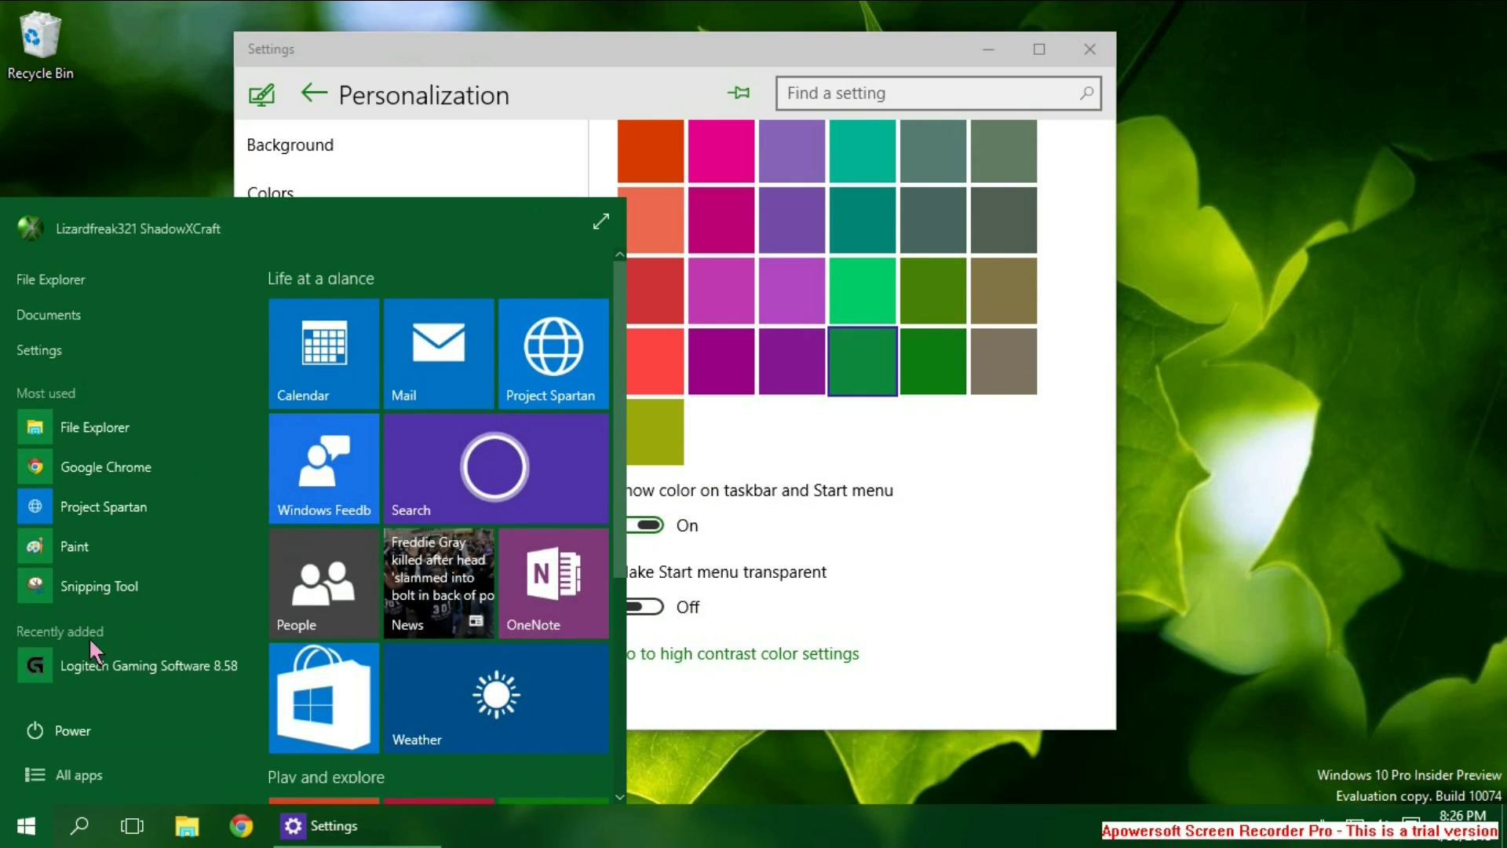
{"action": "scroll", "coordinate": [582, 364], "scroll_direction": "down", "scroll_amount": 5}
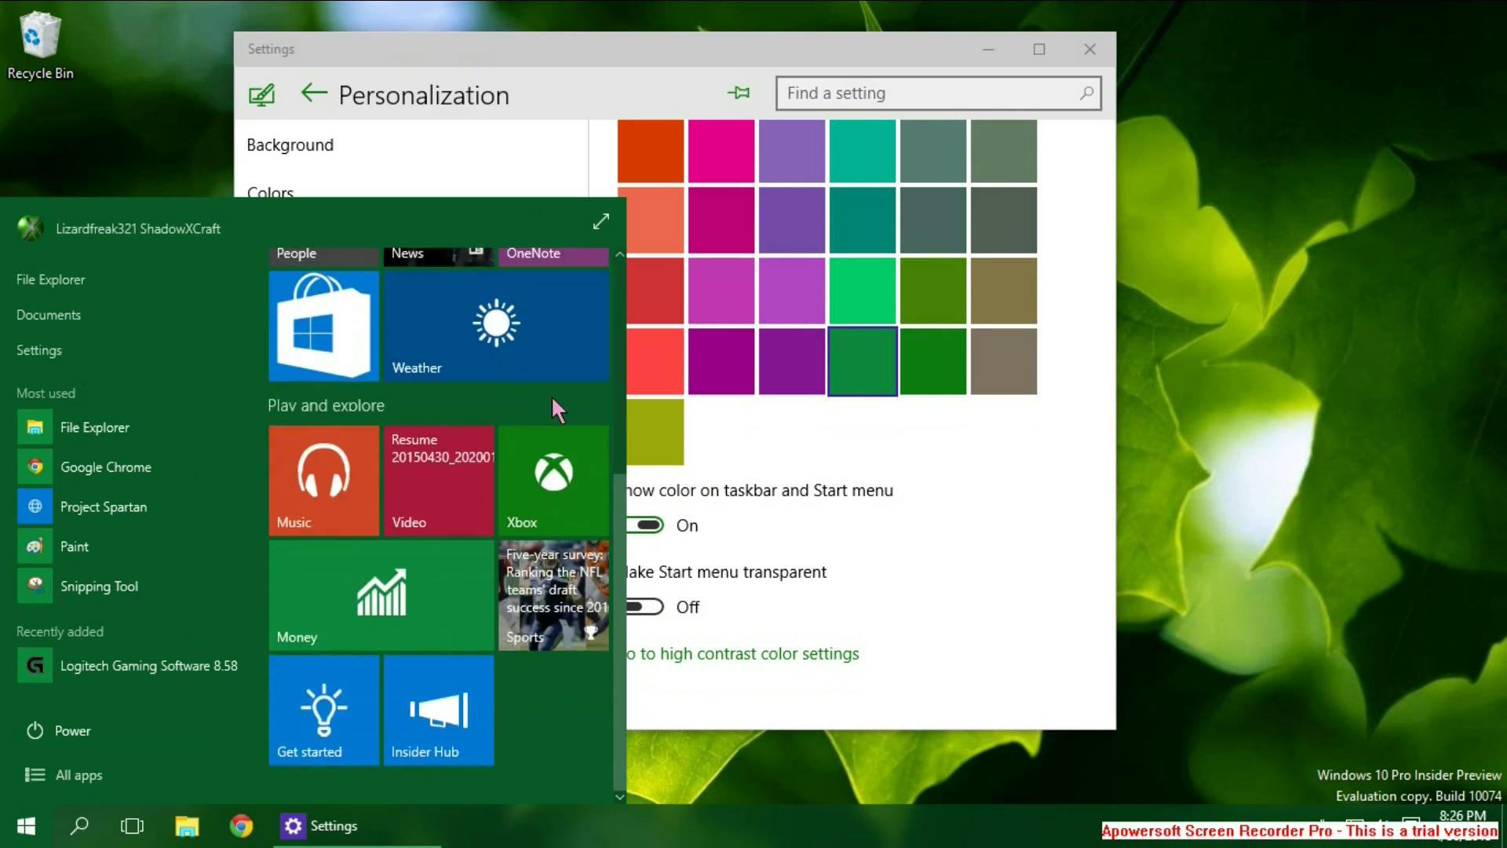
{"action": "scroll", "coordinate": [551, 394], "scroll_direction": "up", "scroll_amount": 5}
{"action": "scroll", "coordinate": [551, 394], "scroll_direction": "down", "scroll_amount": 5}
{"action": "left_click", "coordinate": [972, 600]}
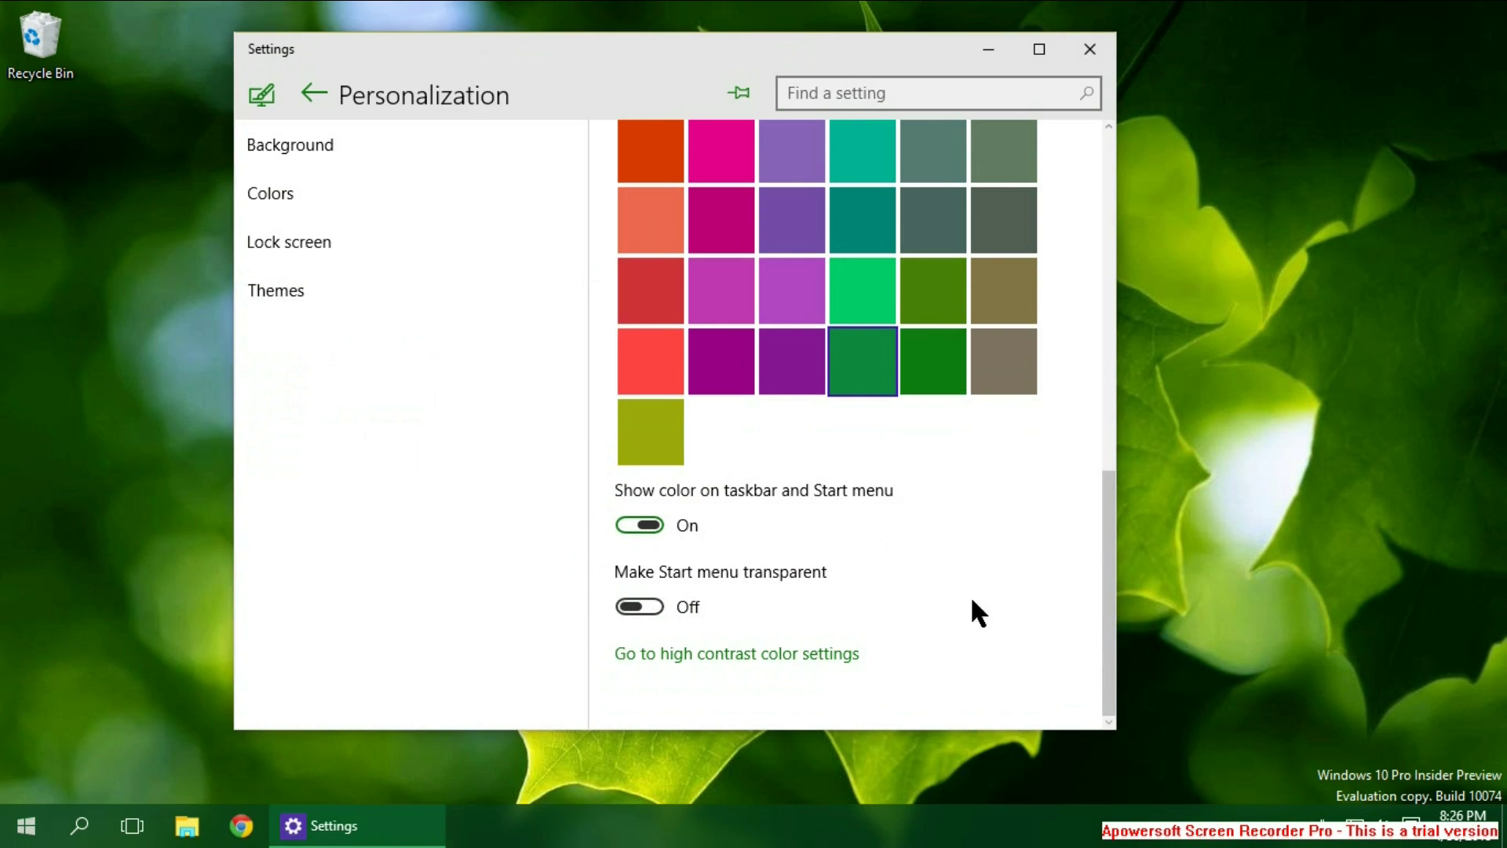
{"action": "scroll", "coordinate": [965, 612], "scroll_direction": "up", "scroll_amount": 10}
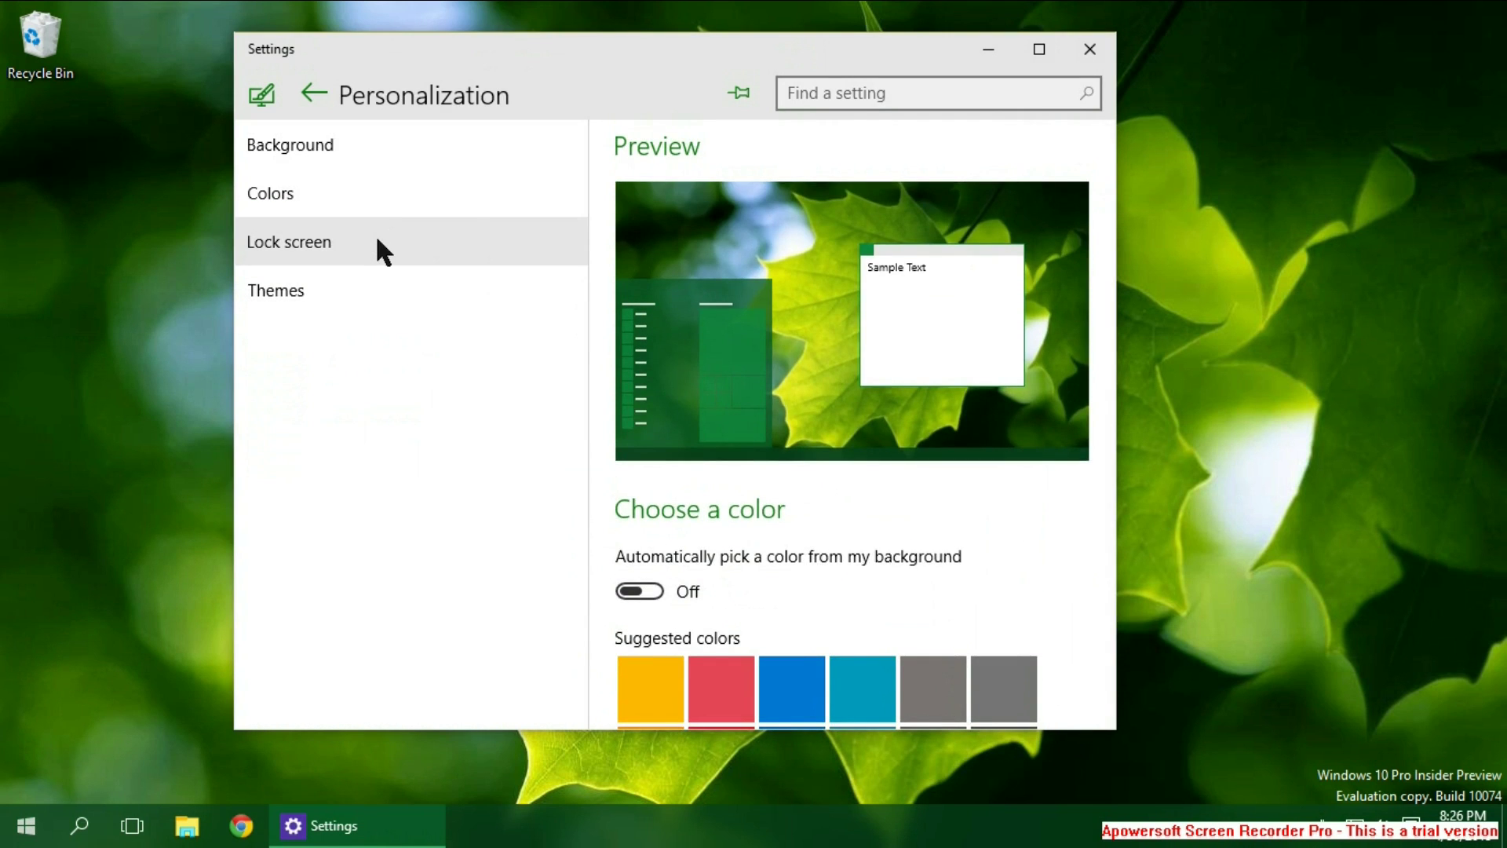
{"action": "key", "text": "alt+F4"}
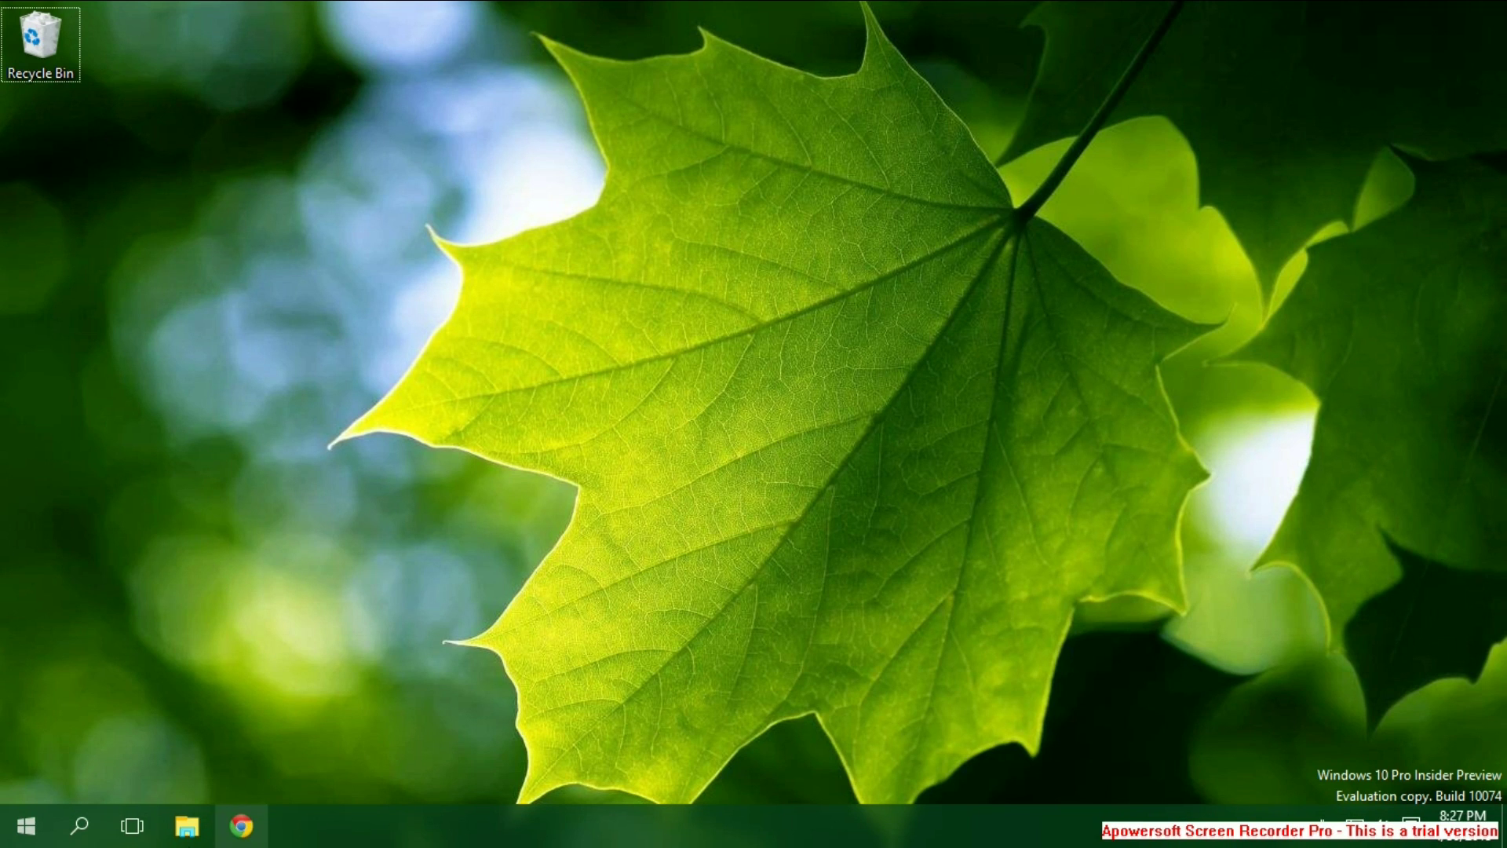
{"action": "left_click", "coordinate": [187, 825]}
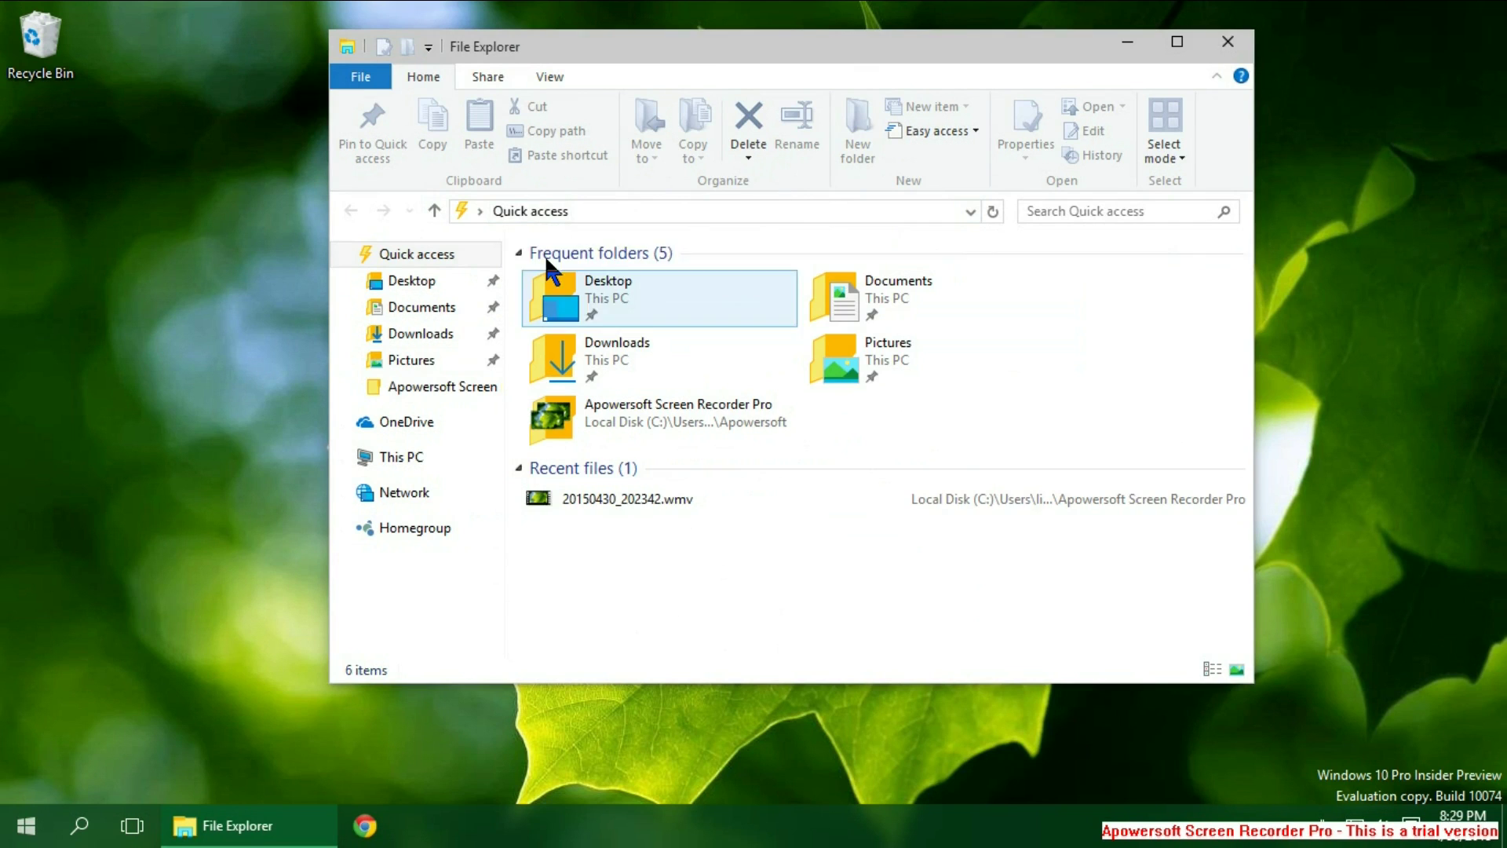
{"action": "left_click", "coordinate": [899, 499]}
{"action": "left_click", "coordinate": [1076, 365]}
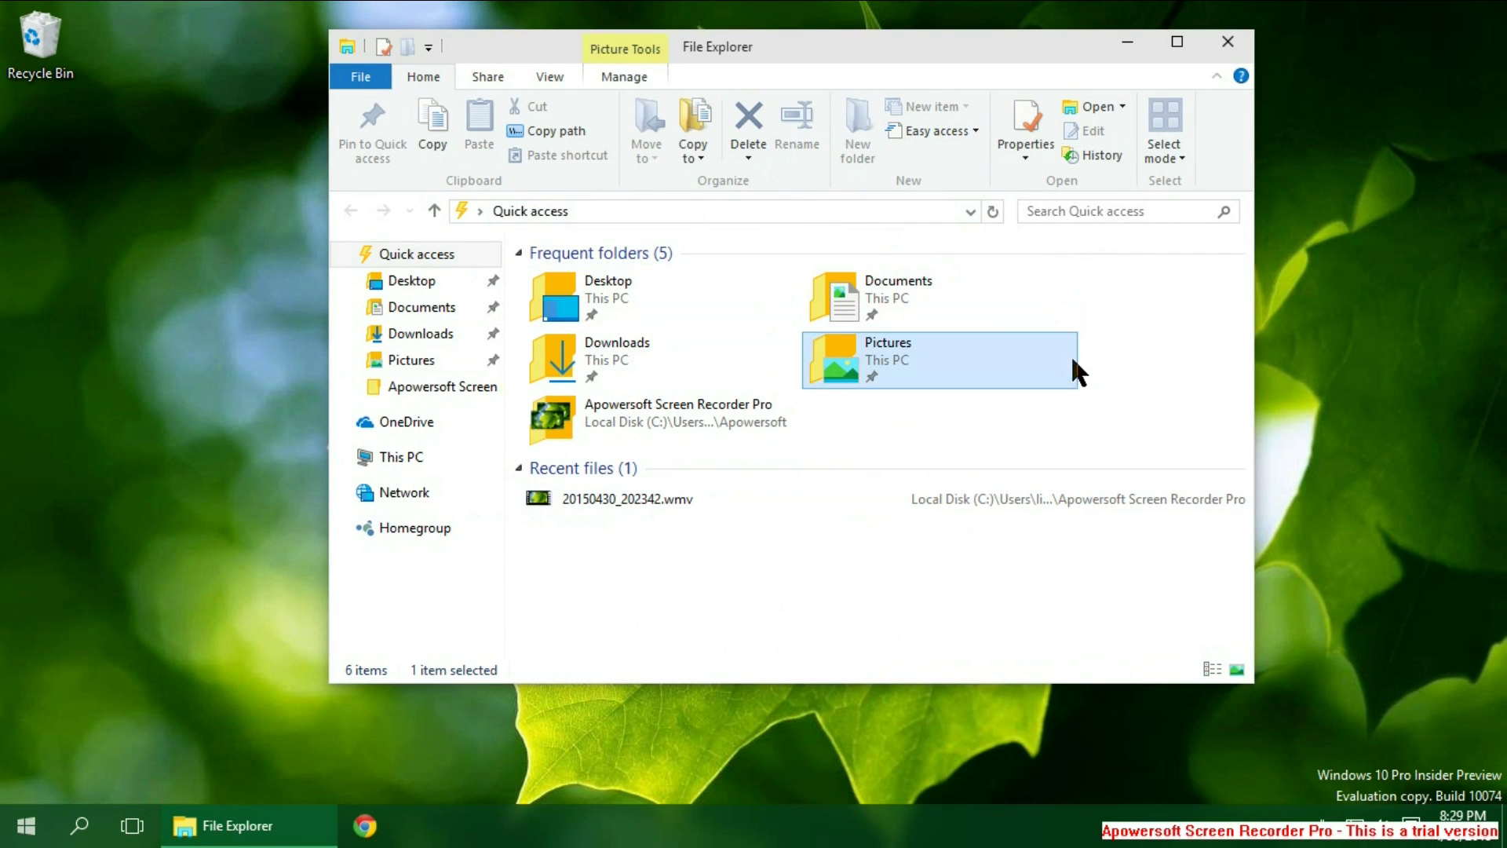
{"action": "left_click", "coordinate": [624, 295]}
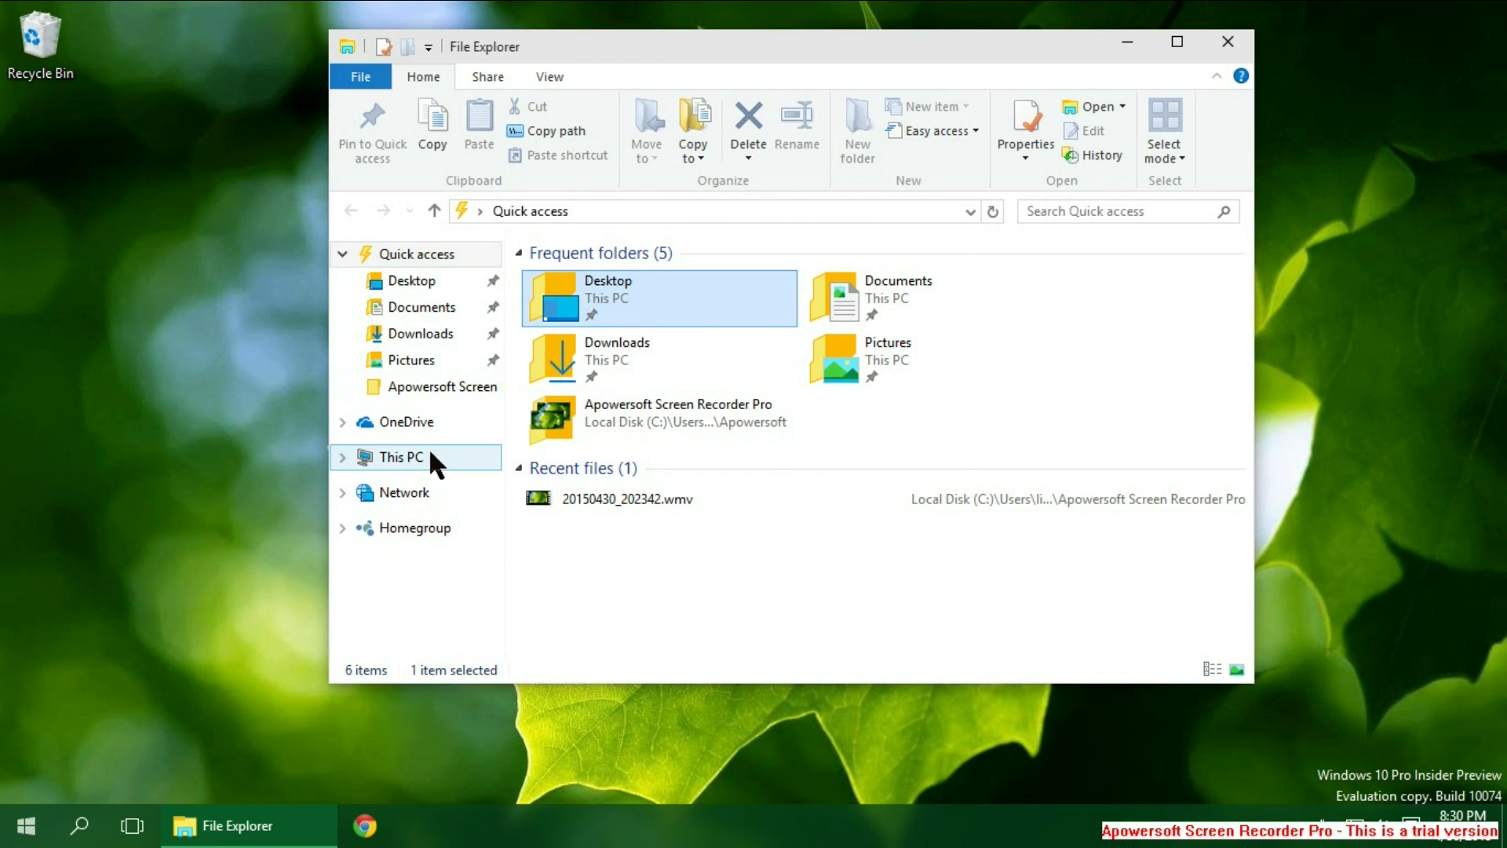
{"action": "left_click", "coordinate": [403, 468]}
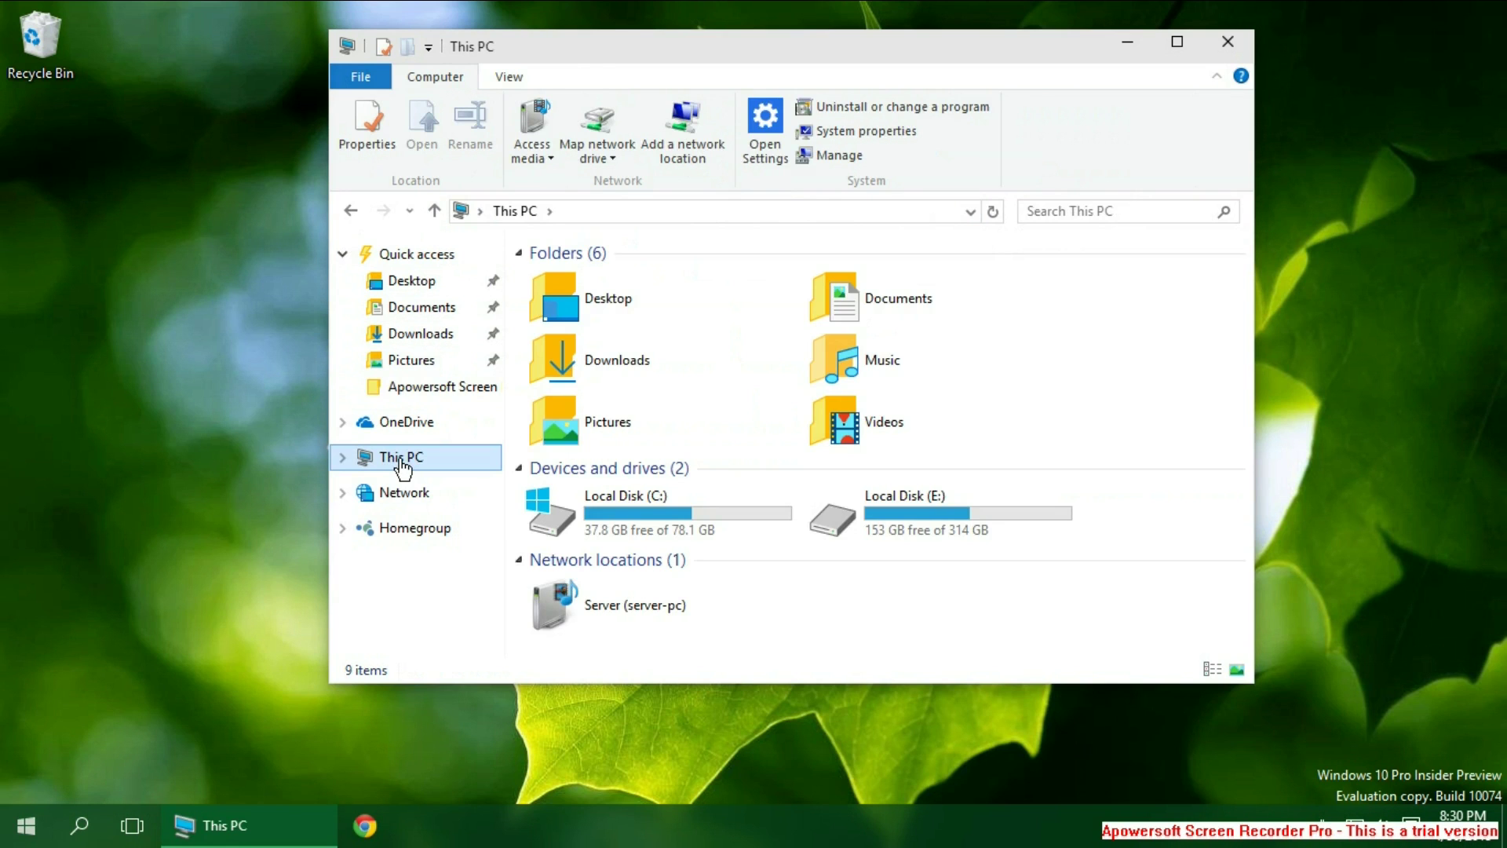
{"action": "left_click", "coordinate": [1219, 41]}
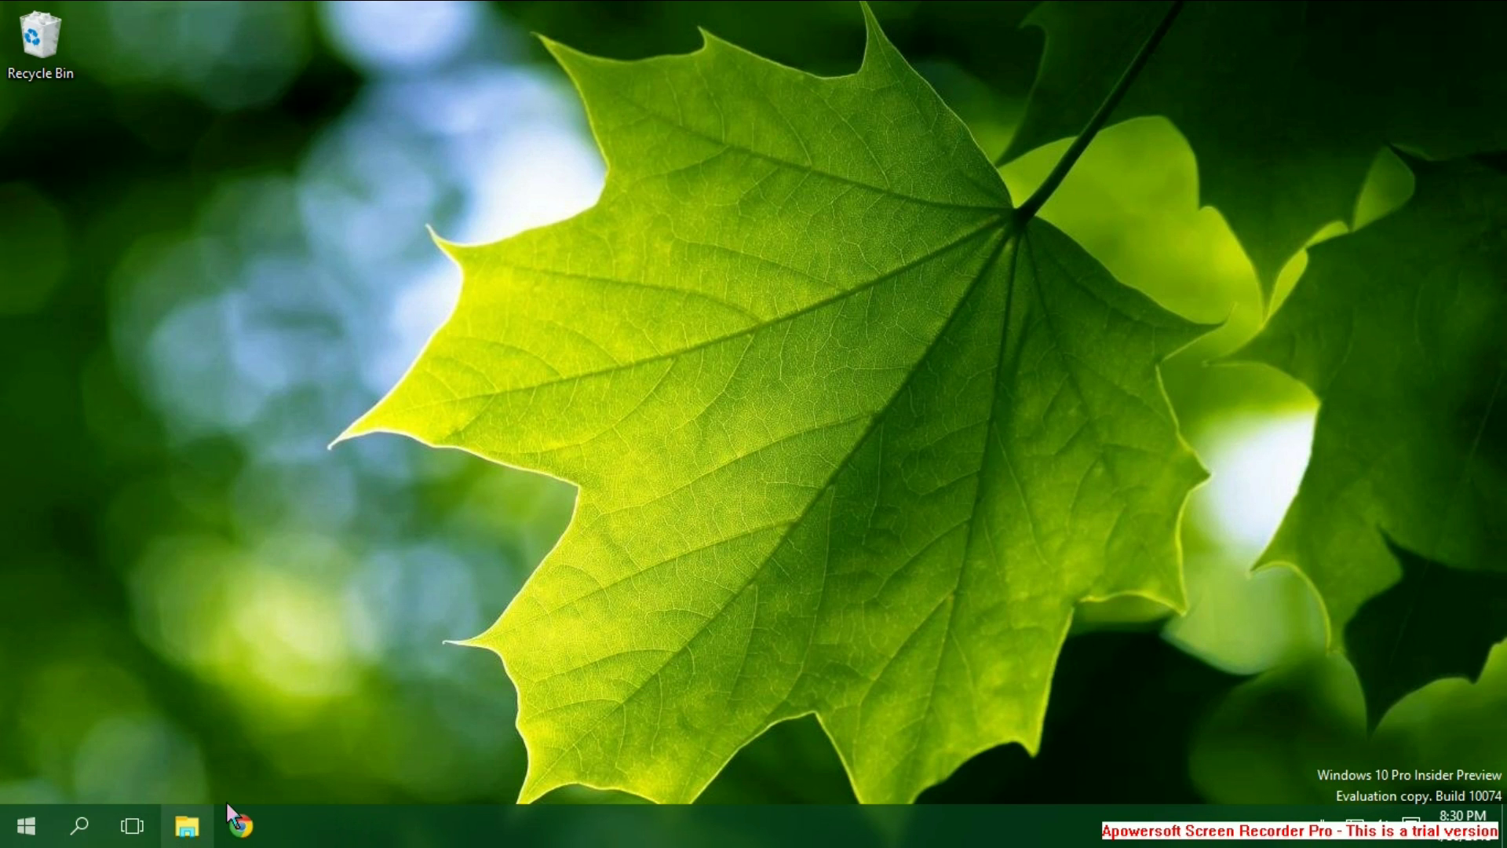
Step: Reopen File Explorer, reposition its window, then close it
{"action": "left_click", "coordinate": [188, 825]}
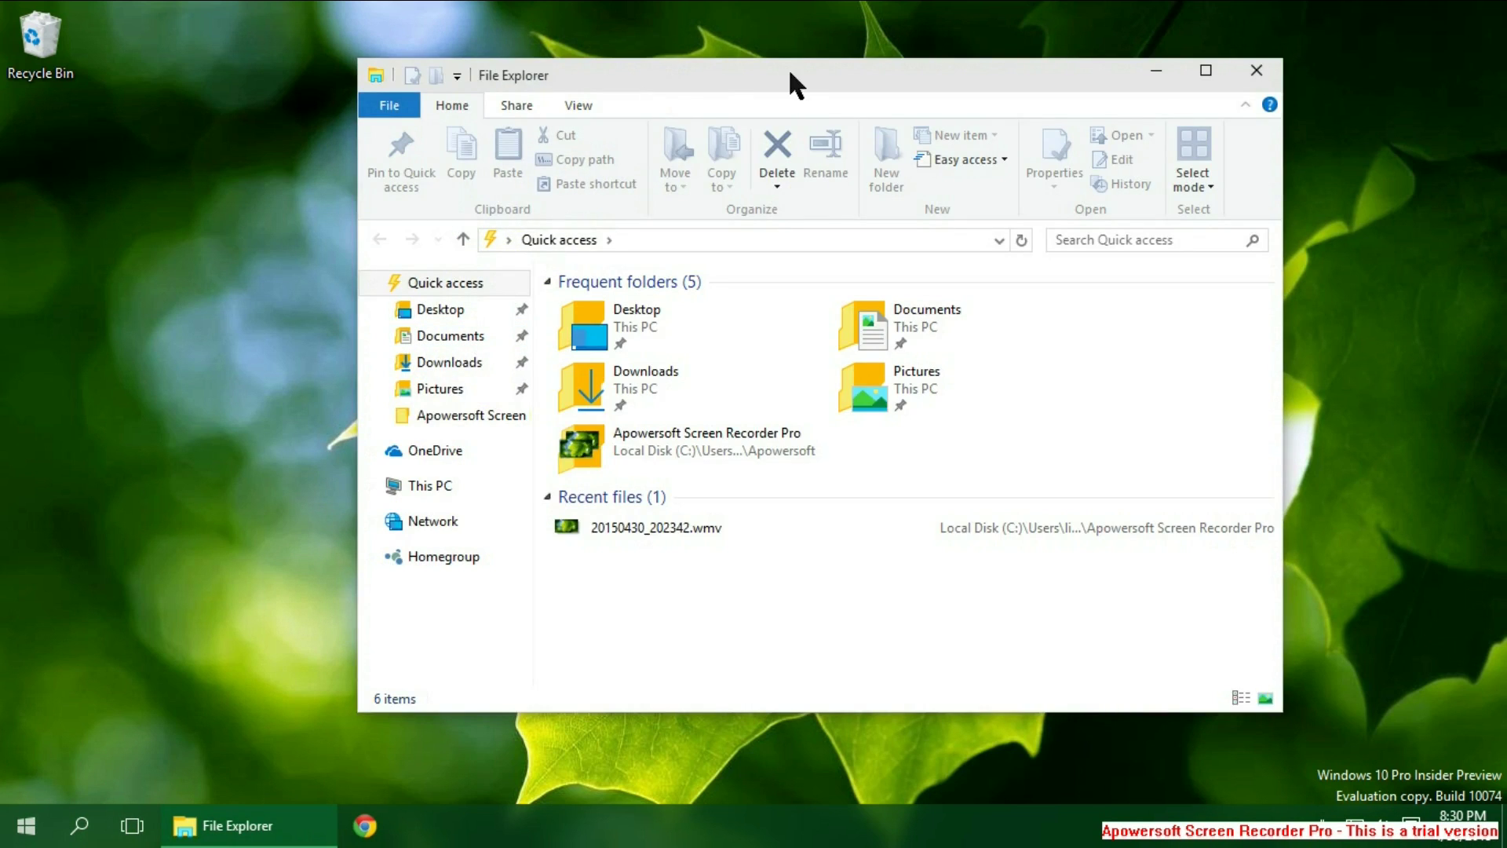
{"action": "left_click_drag", "start_coordinate": [789, 72], "coordinate": [670, 94]}
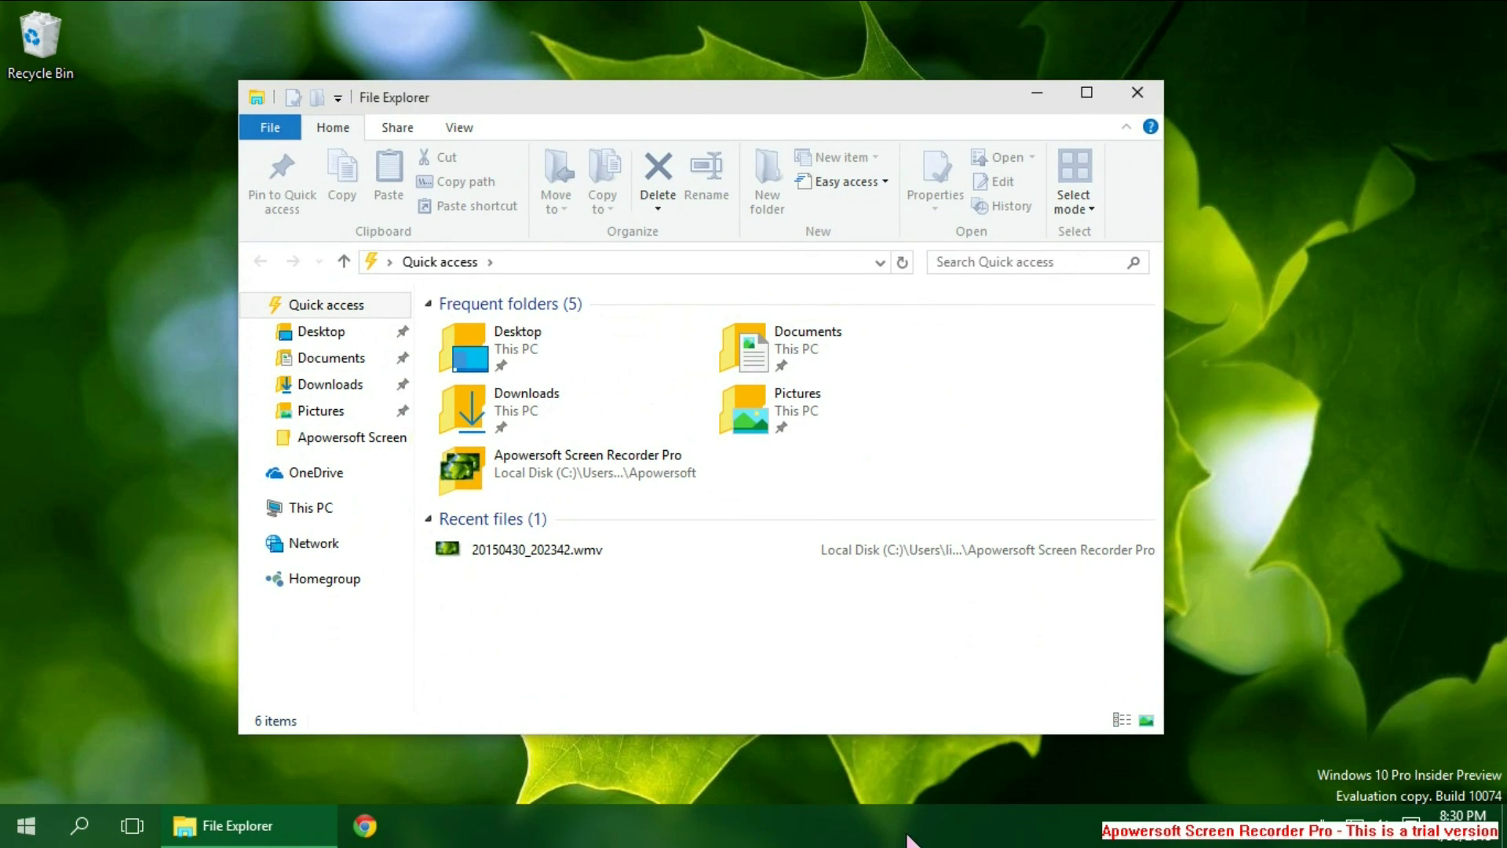
{"action": "left_click", "coordinate": [26, 825]}
{"action": "key", "text": "Escape"}
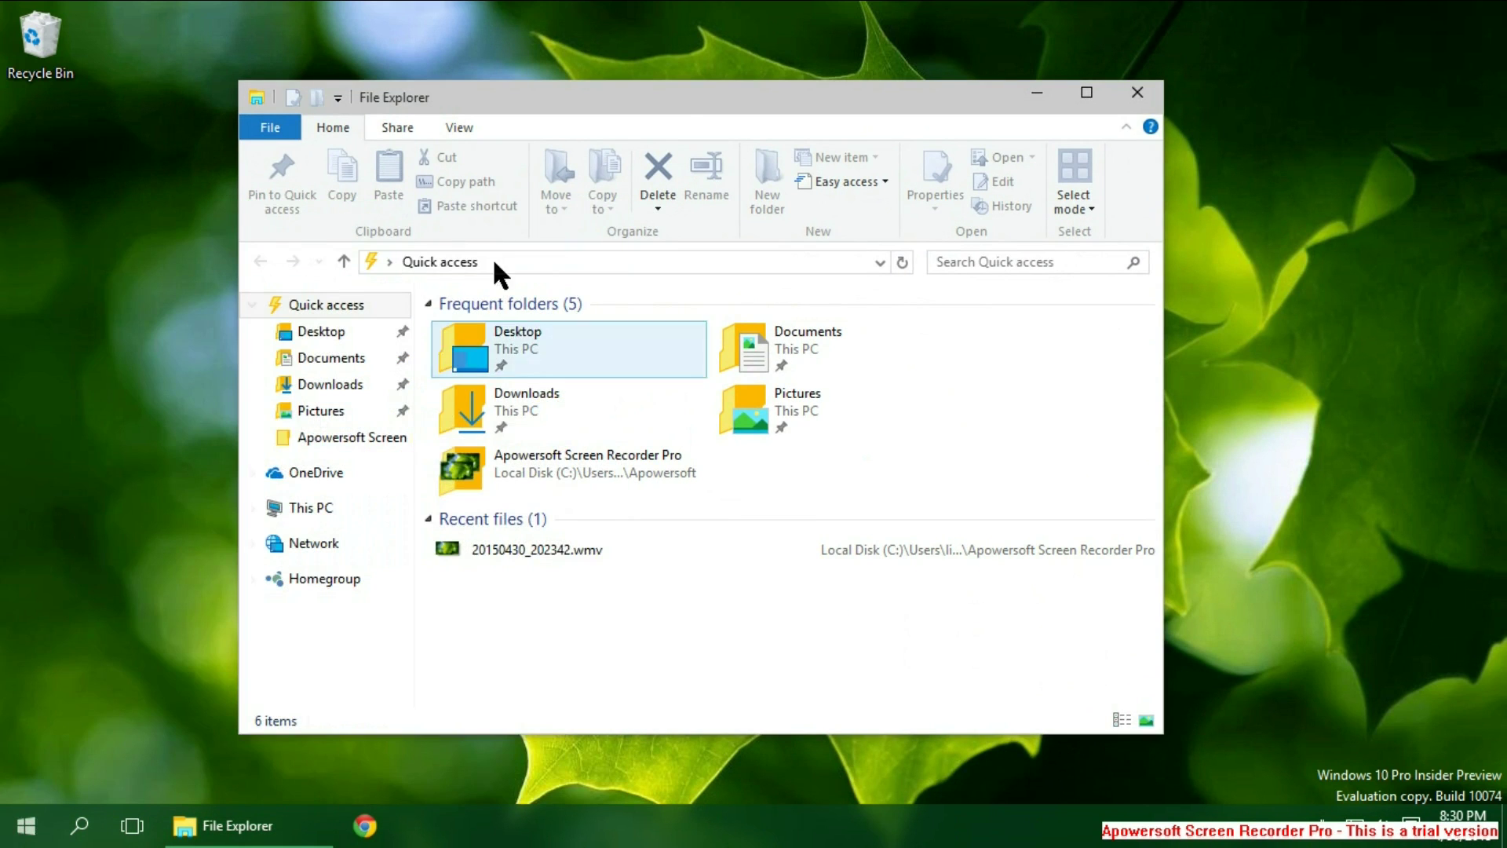
{"action": "mouse_move", "coordinate": [805, 94]}
{"action": "left_mouse_down"}
{"action": "mouse_move", "coordinate": [788, 76]}
{"action": "mouse_move", "coordinate": [802, 98]}
{"action": "left_mouse_up"}
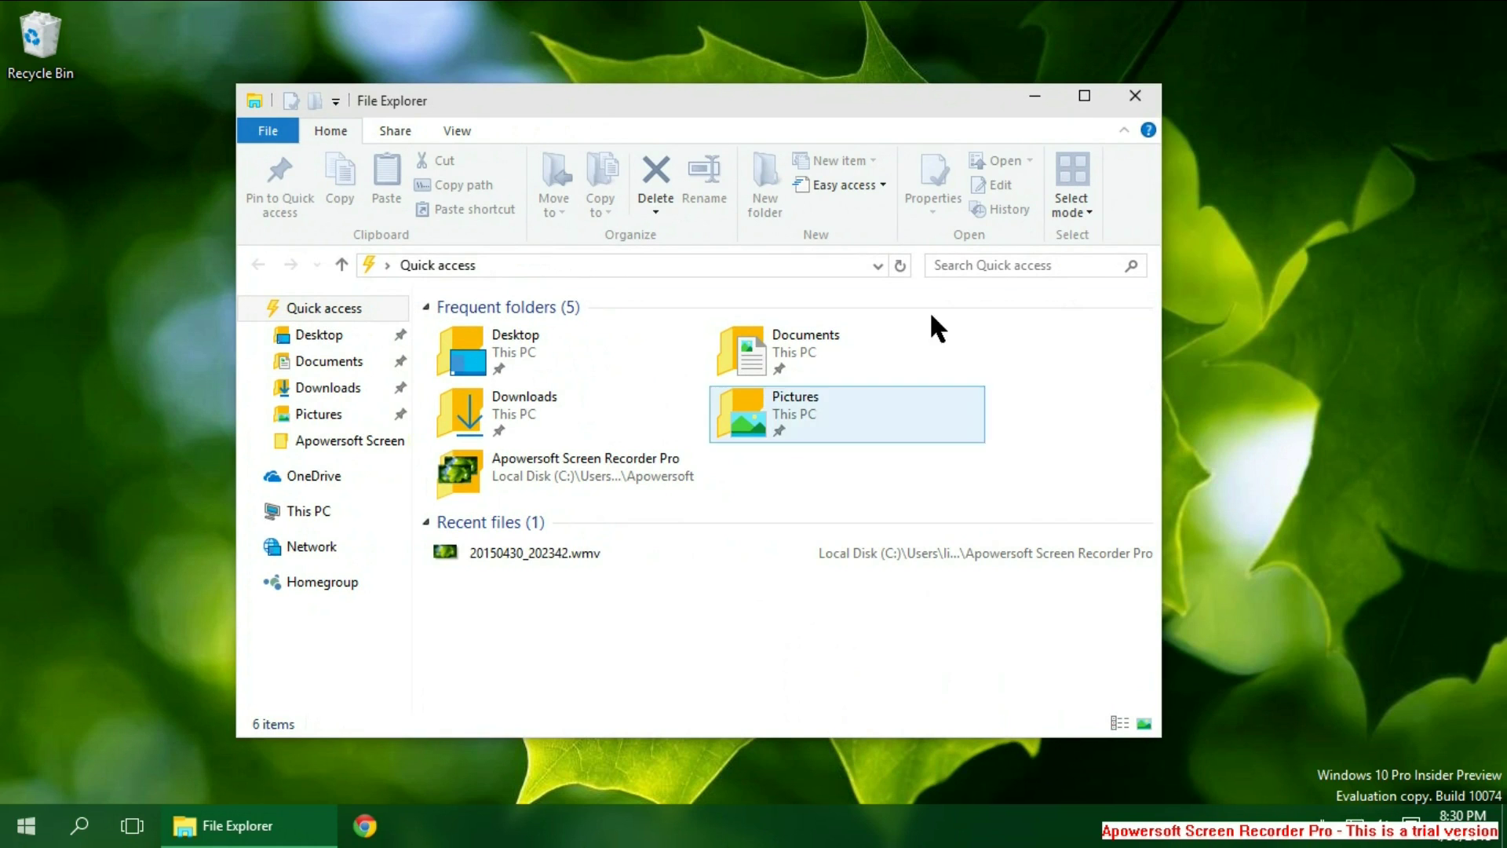
{"action": "left_click", "coordinate": [1138, 94]}
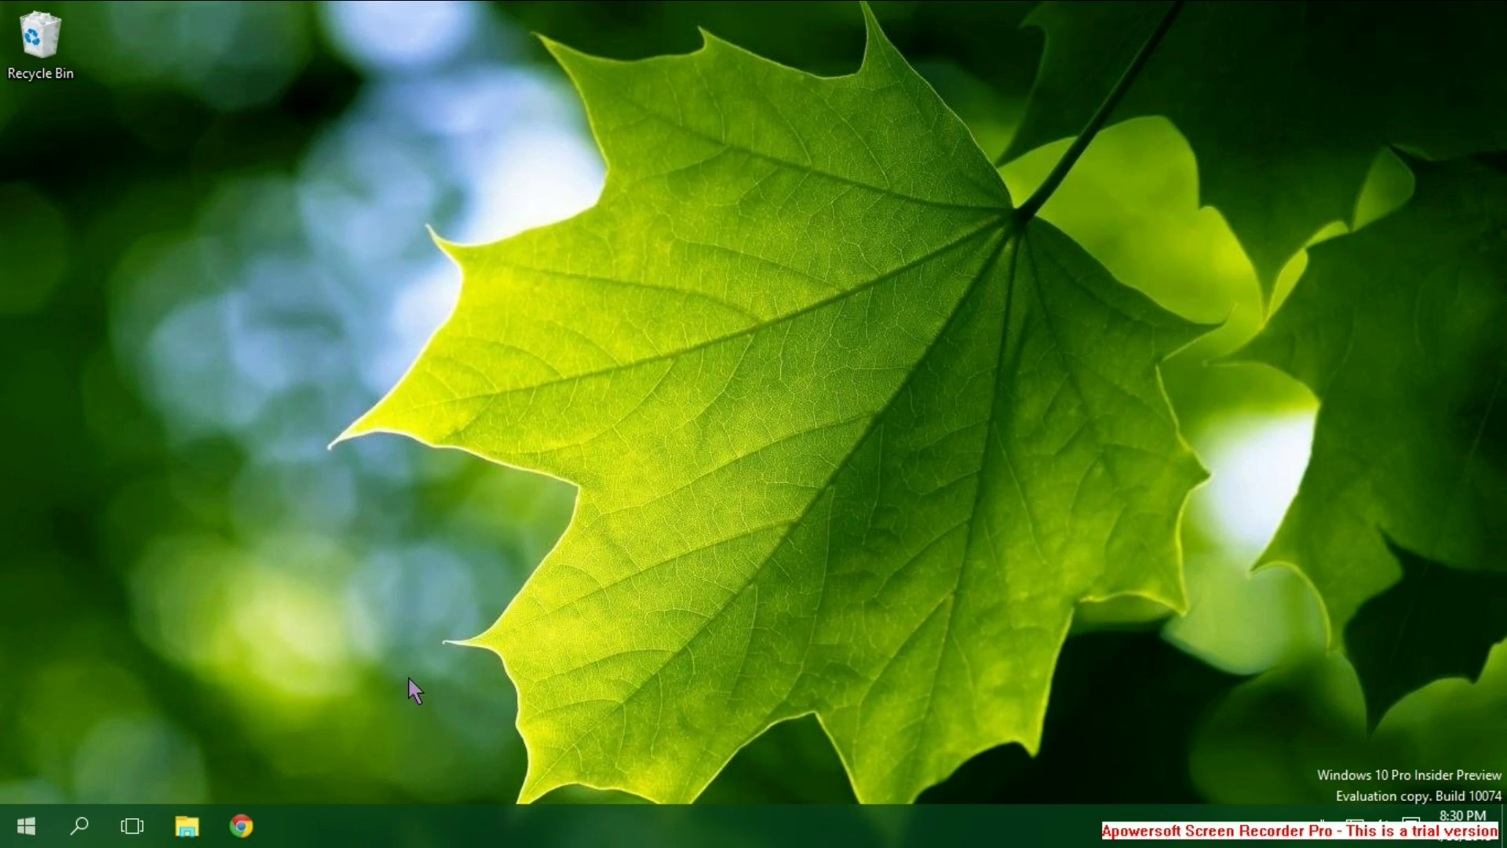
Step: Launch Chrome and shrink it into a smaller floating window
{"action": "left_click", "coordinate": [259, 837]}
{"action": "left_click_drag", "start_coordinate": [565, 12], "coordinate": [627, 121]}
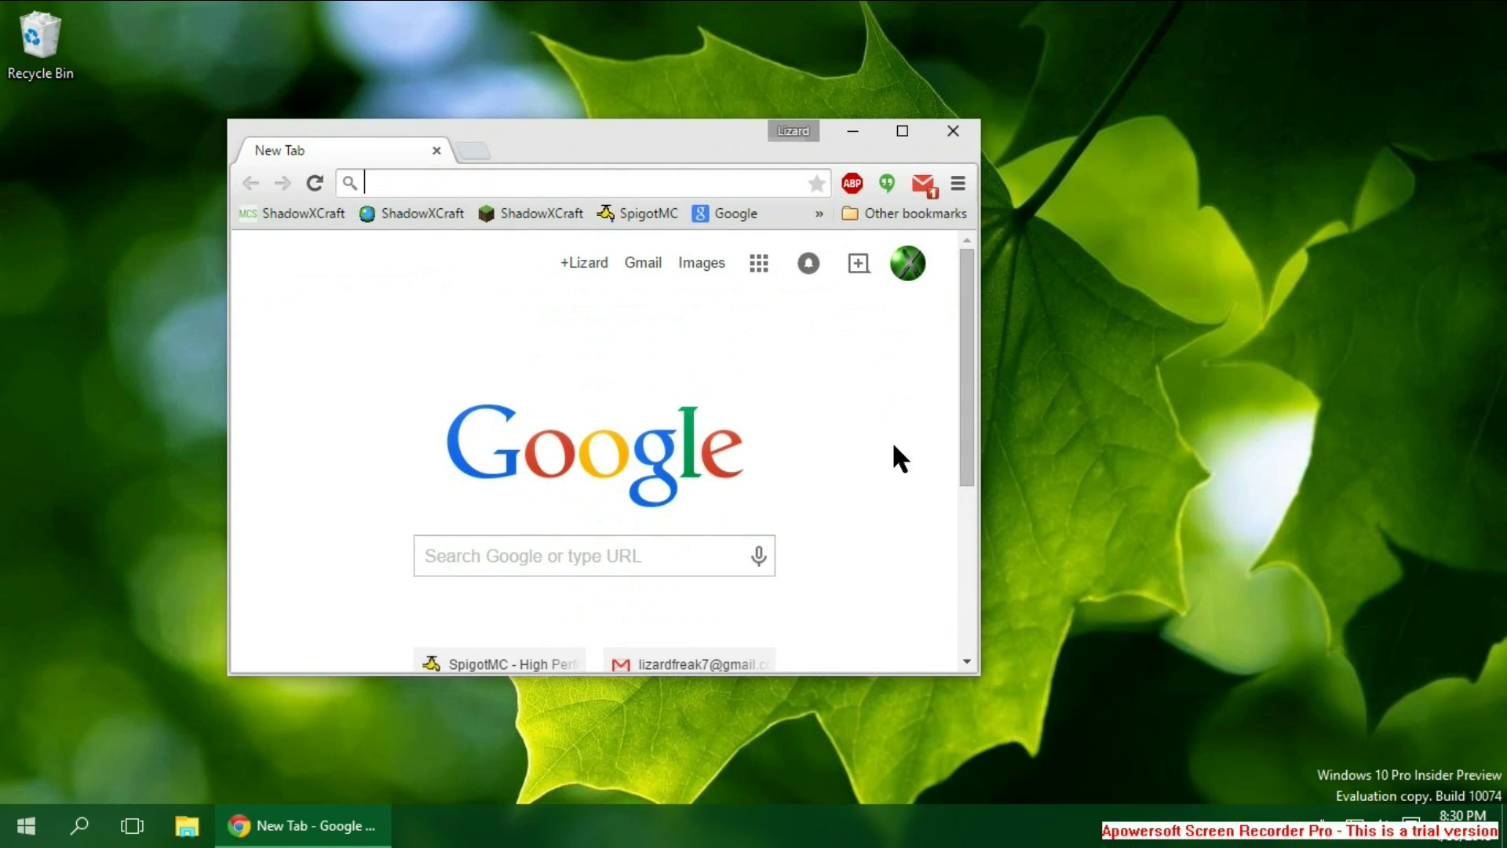
{"action": "left_click", "coordinate": [282, 679]}
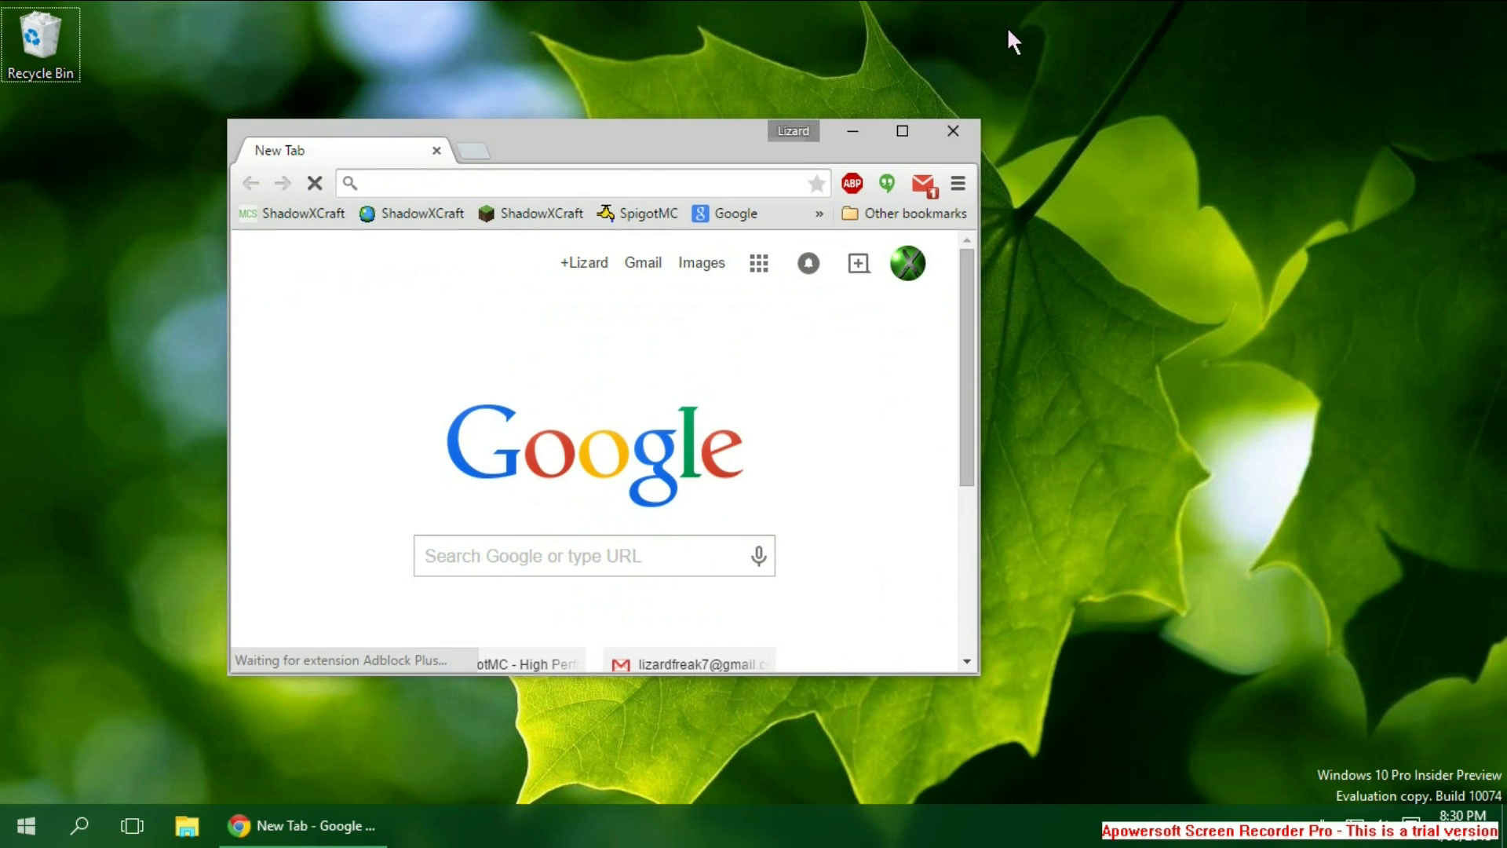
Step: Close Chrome, launch Project Spartan from Start, and return it to full screen on msn.com
{"action": "left_click", "coordinate": [953, 131]}
{"action": "left_click", "coordinate": [26, 825]}
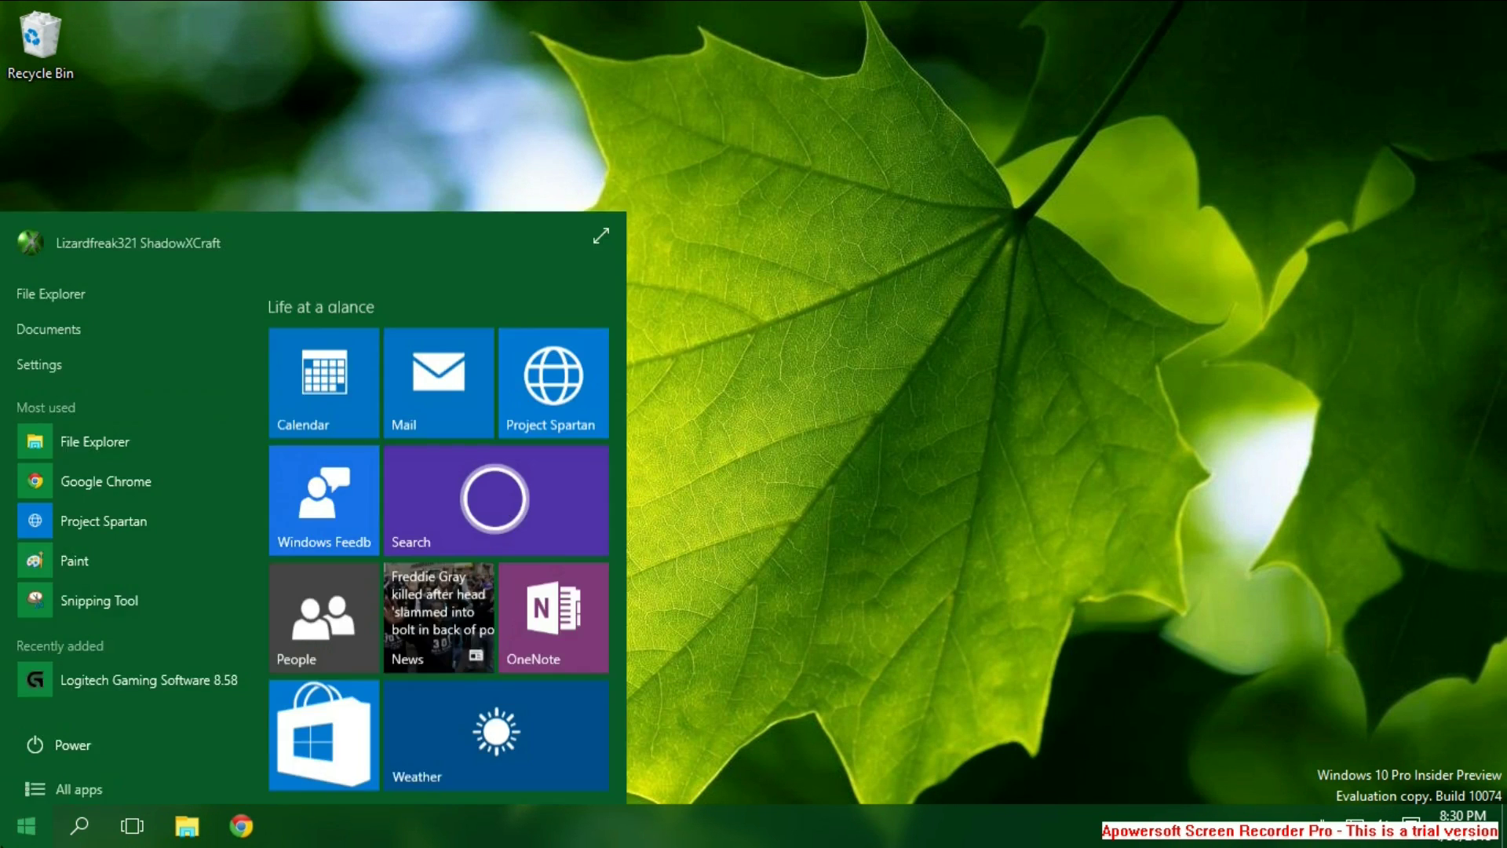
{"action": "left_click", "coordinate": [555, 340]}
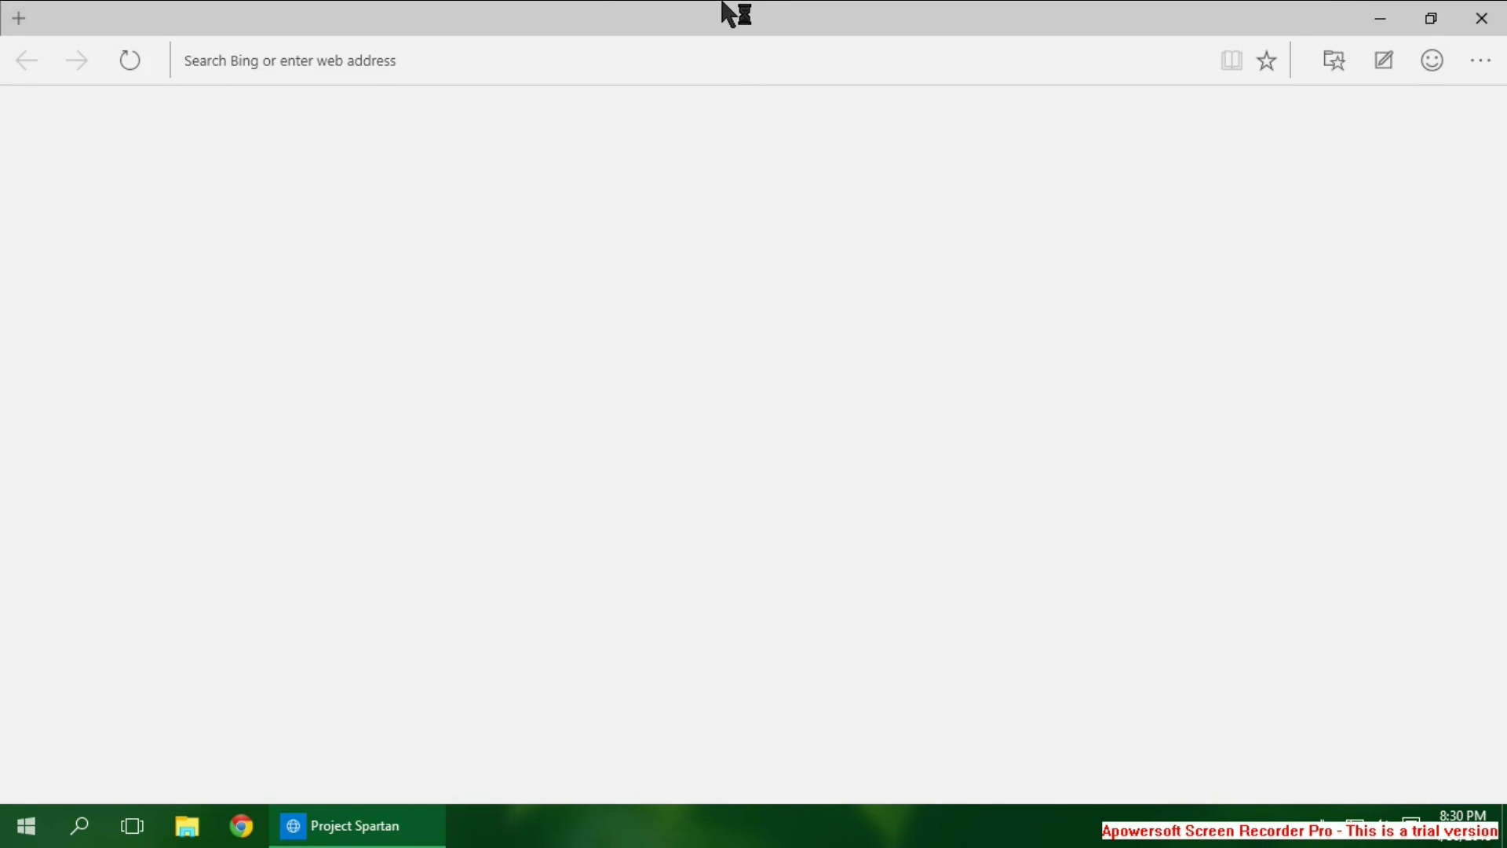
{"action": "left_click_drag", "start_coordinate": [730, 14], "coordinate": [713, 114]}
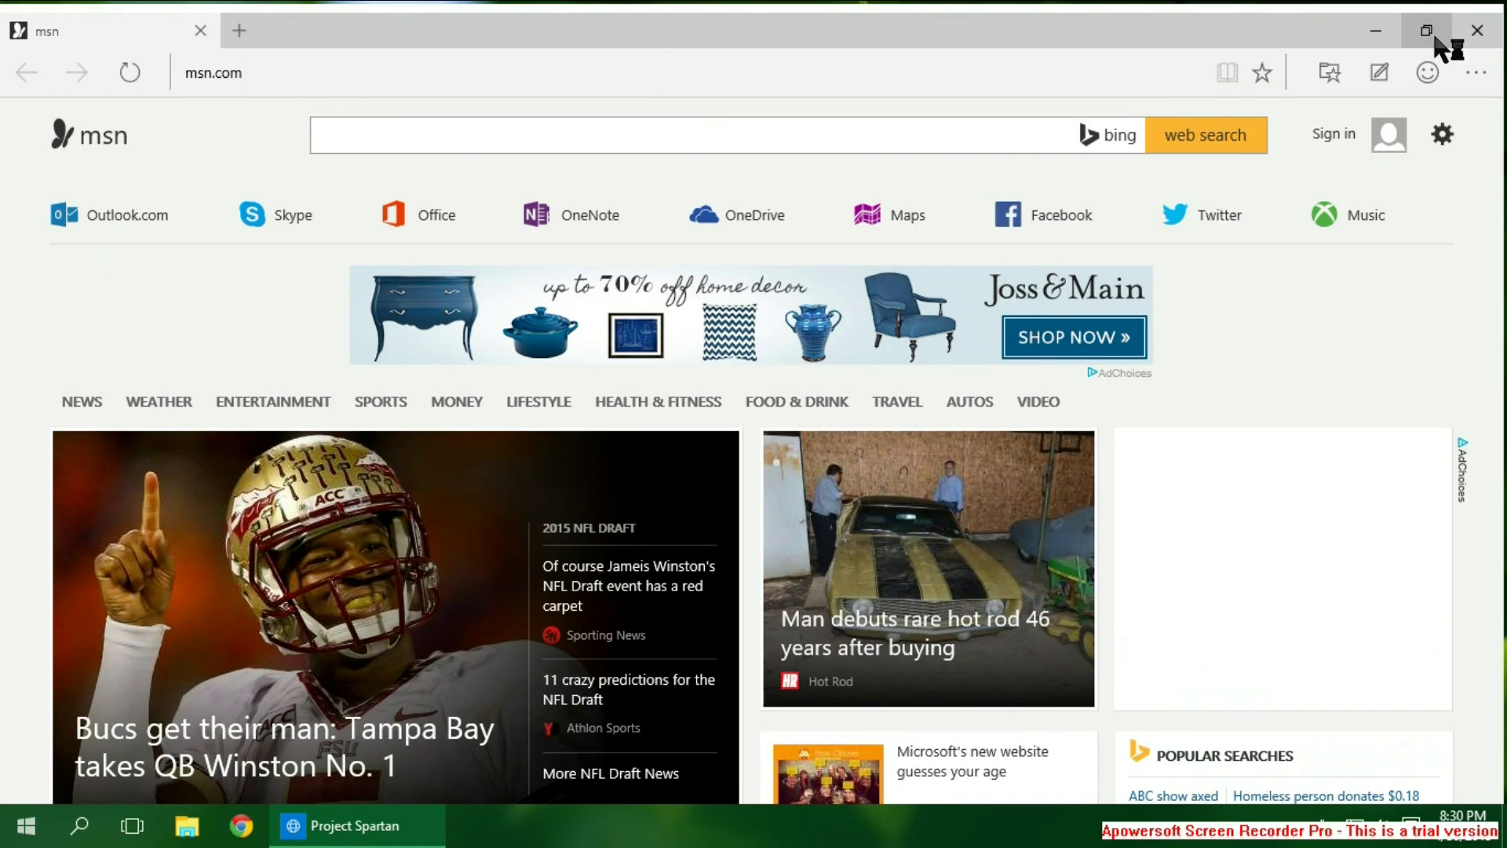
{"action": "left_click", "coordinate": [1430, 35]}
{"action": "left_click", "coordinate": [1412, 123]}
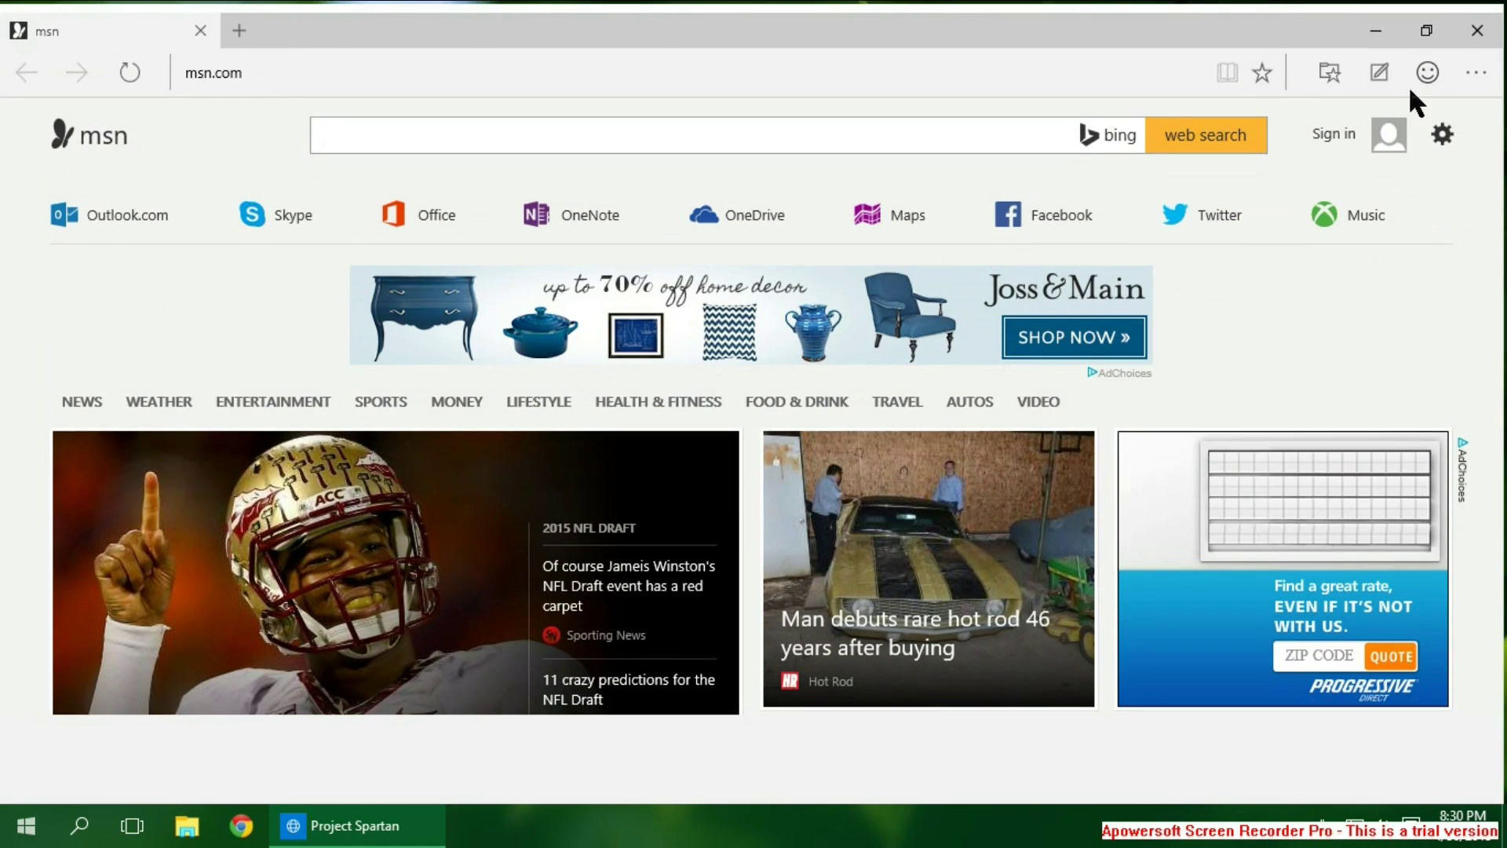
{"action": "left_click", "coordinate": [346, 69]}
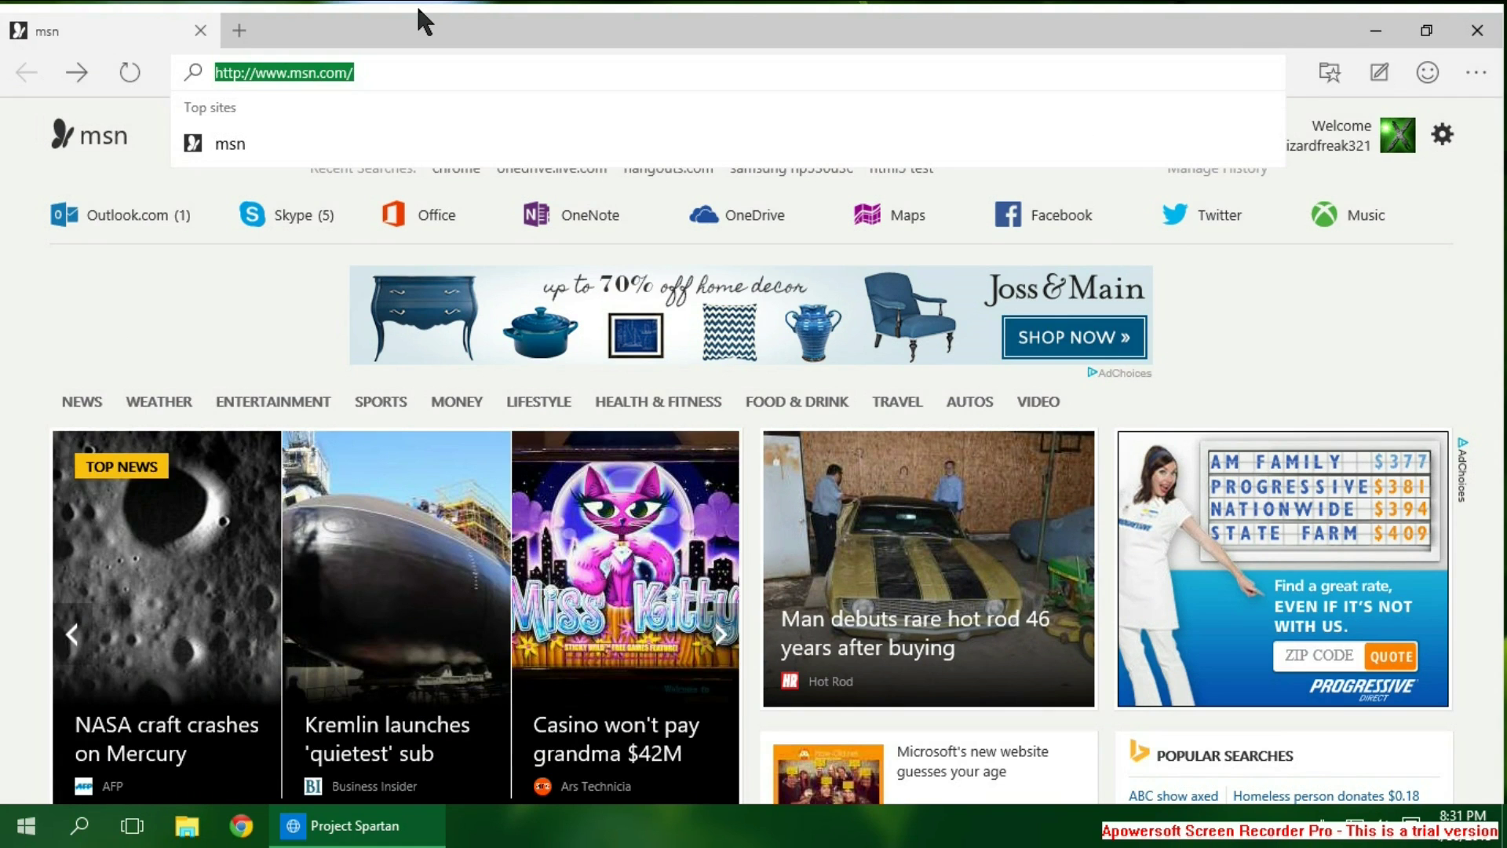
Step: Enter 'sha' in the address bar to load shadowxcraft.net and browse its About page
{"action": "type", "text": "shadowxcraft.net"}
{"action": "key", "text": "Return"}
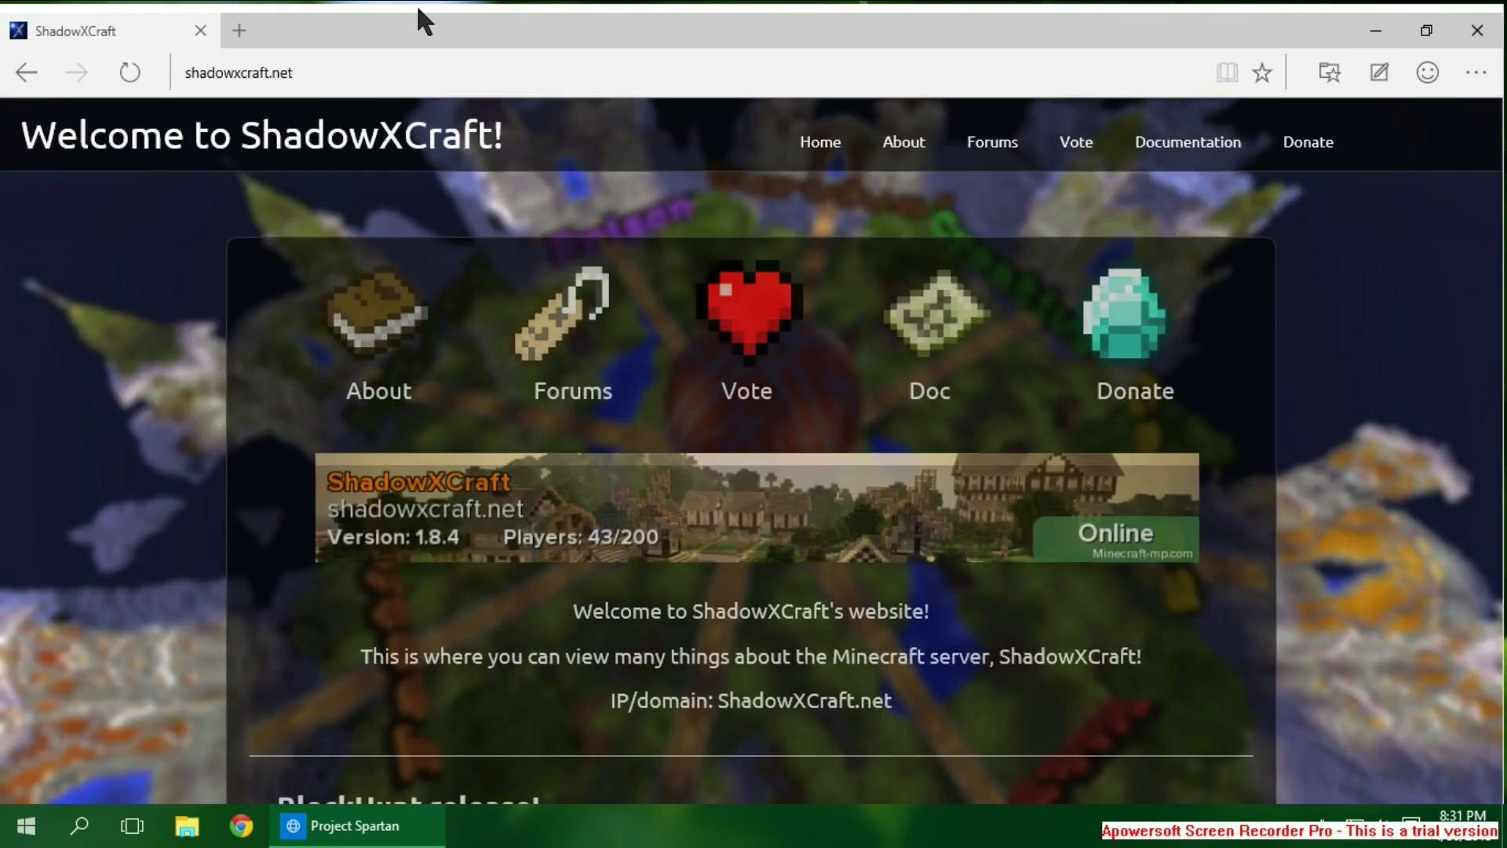
{"action": "scroll", "coordinate": [581, 290], "scroll_direction": "down", "scroll_amount": 15}
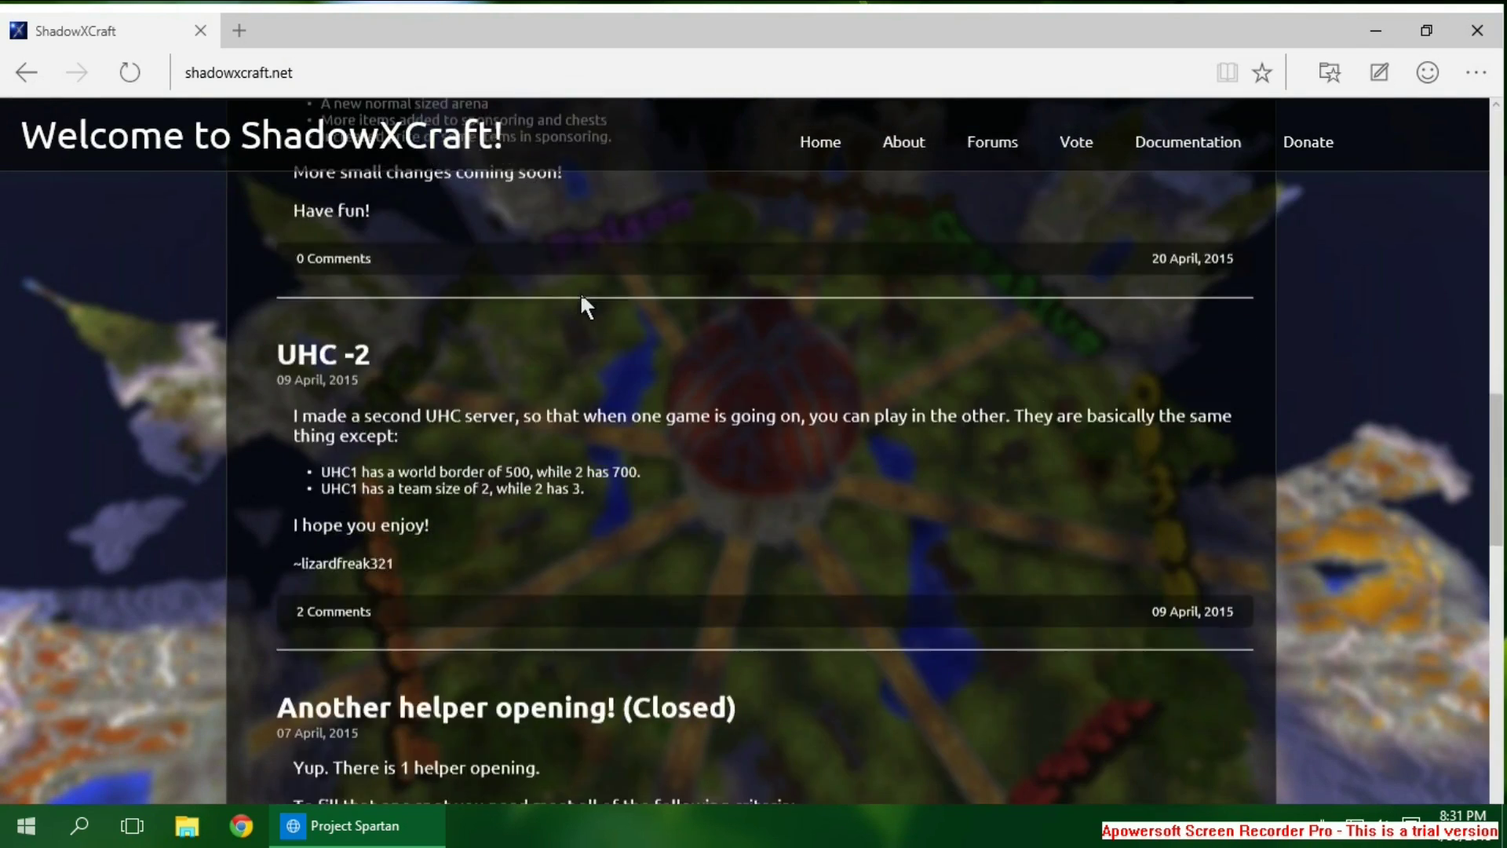
{"action": "scroll", "coordinate": [535, 396], "scroll_direction": "up", "scroll_amount": 15}
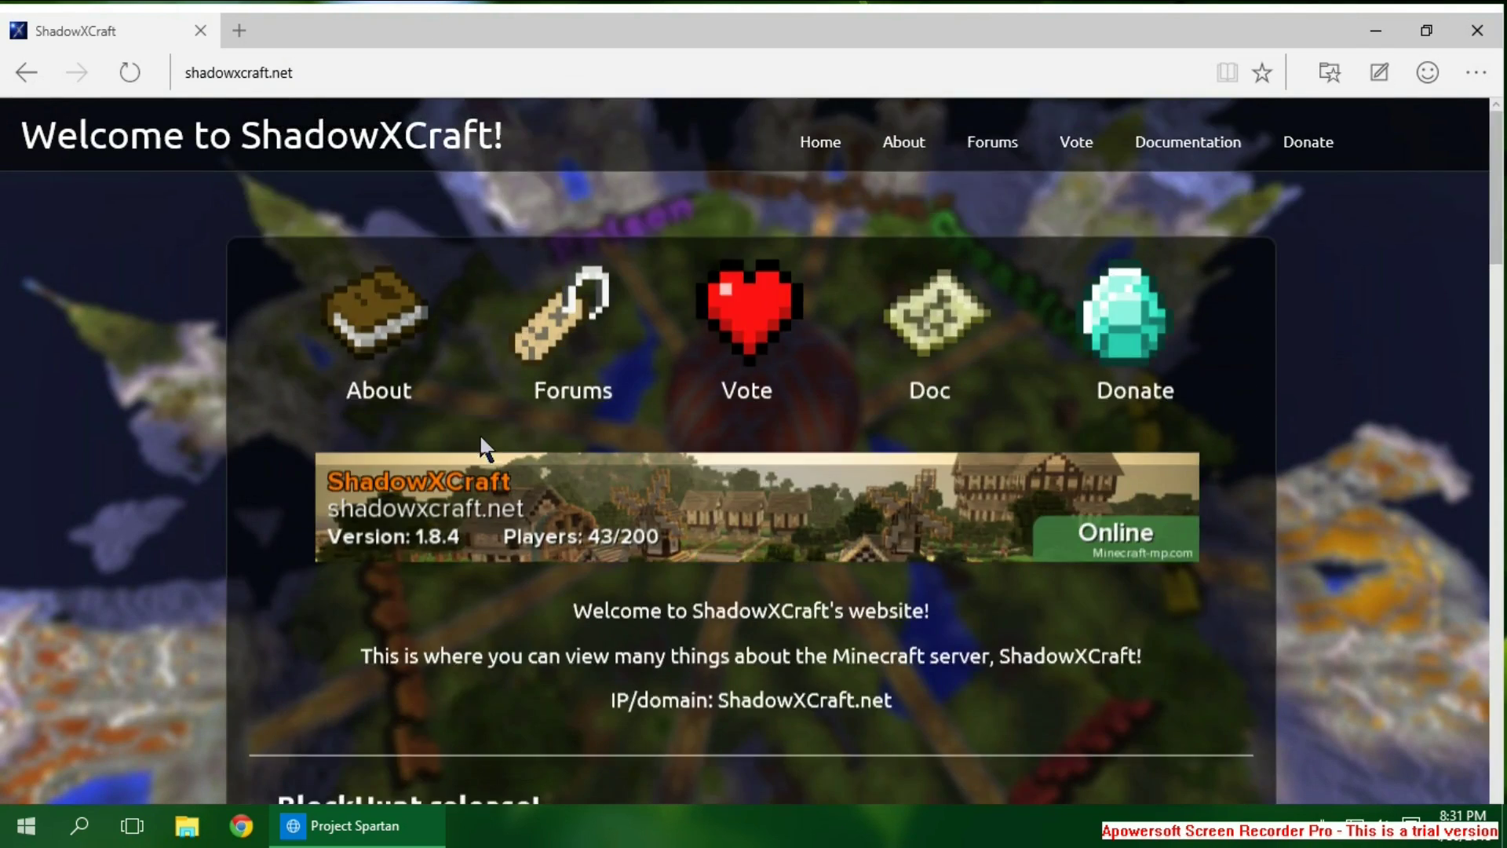
{"action": "left_click", "coordinate": [900, 154]}
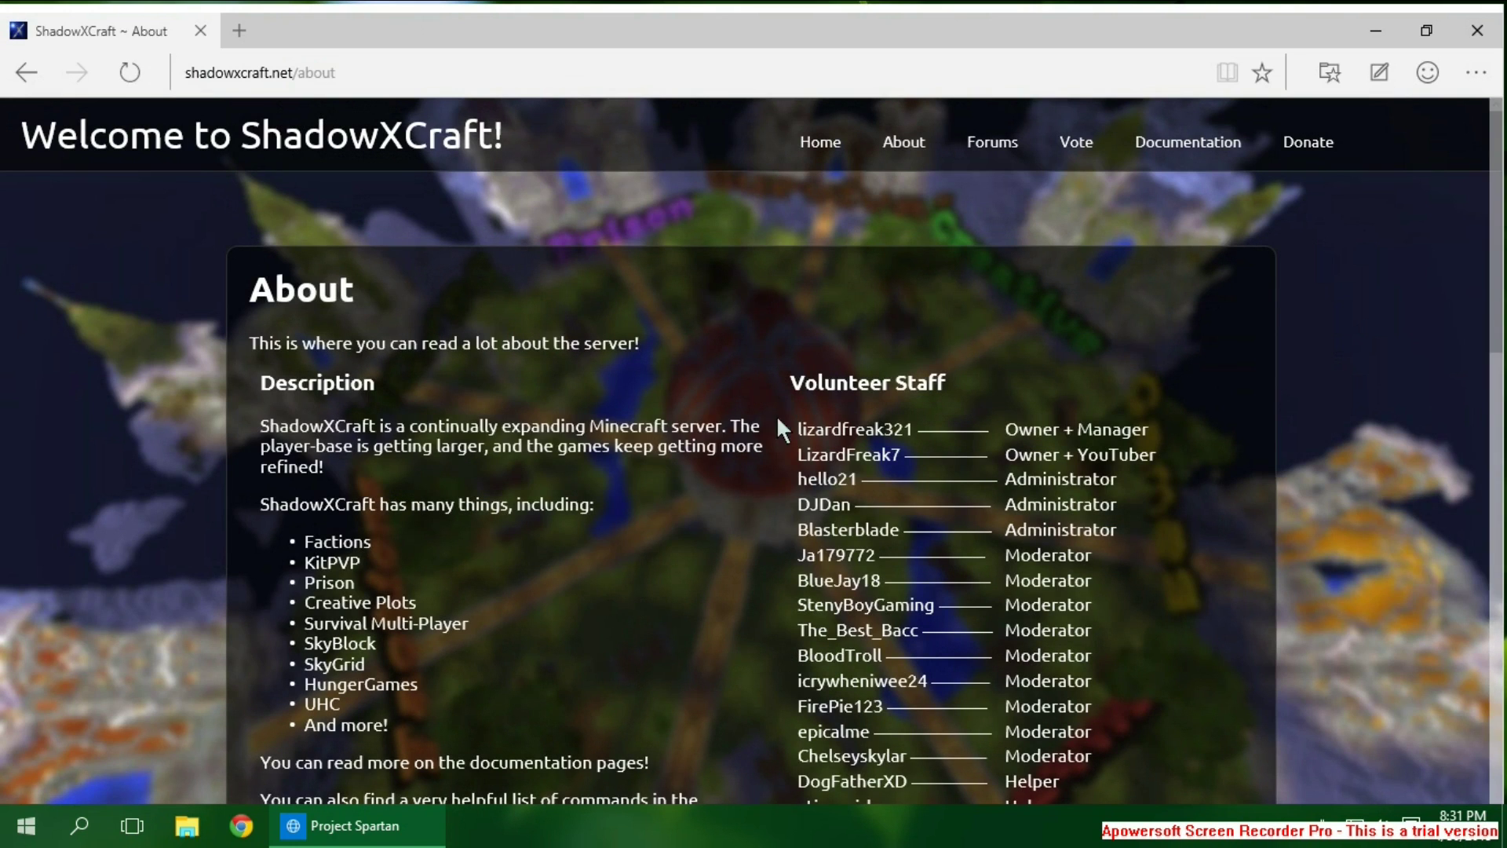
{"action": "scroll", "coordinate": [22, 392], "scroll_direction": "down", "scroll_amount": 10}
{"action": "scroll", "coordinate": [87, 345], "scroll_direction": "up", "scroll_amount": 10}
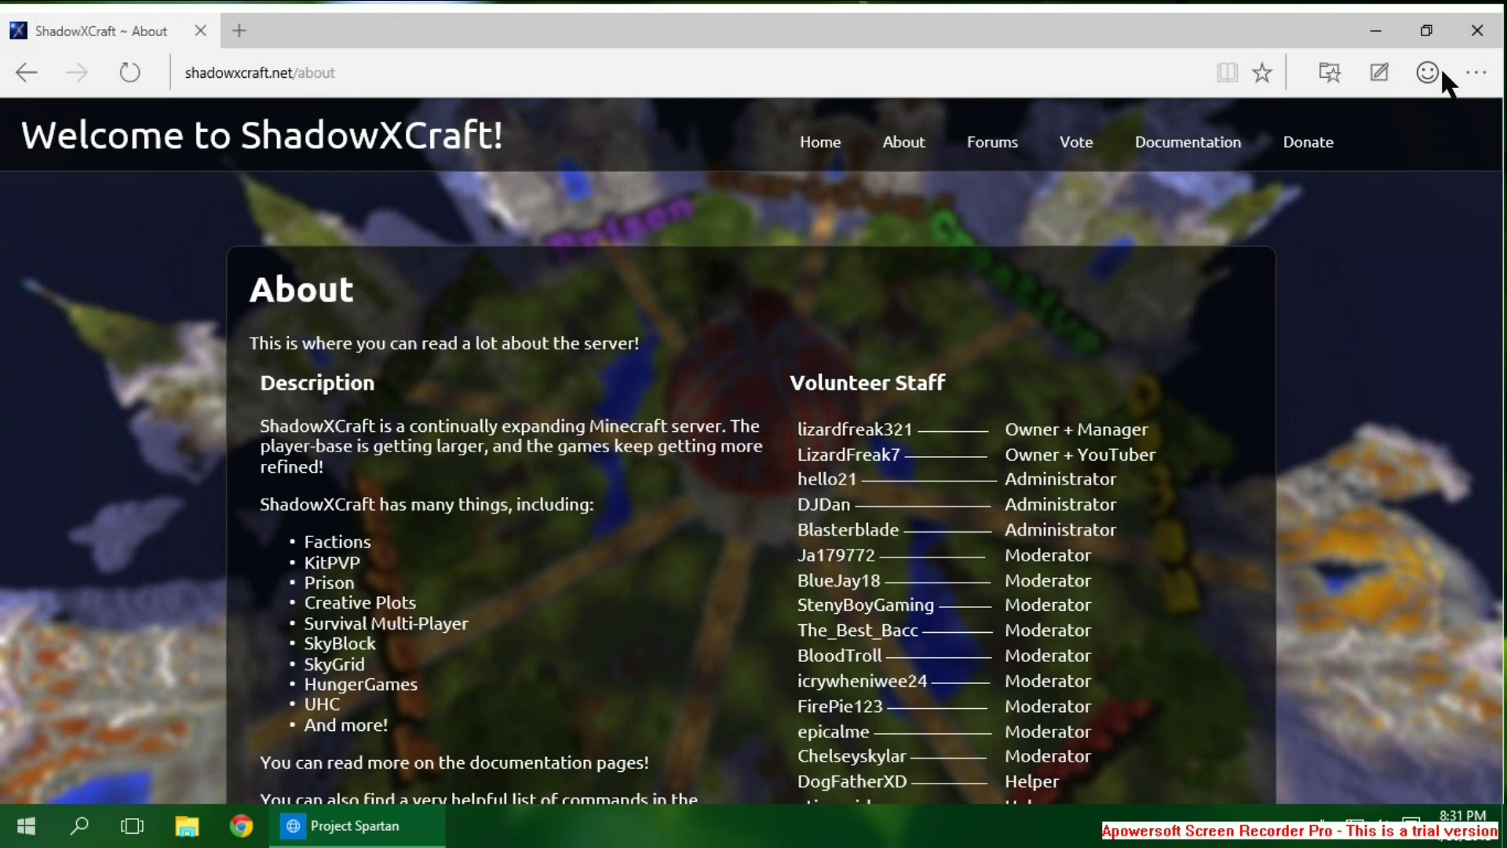
{"action": "scroll", "coordinate": [1199, 605], "scroll_direction": "down", "scroll_amount": 10}
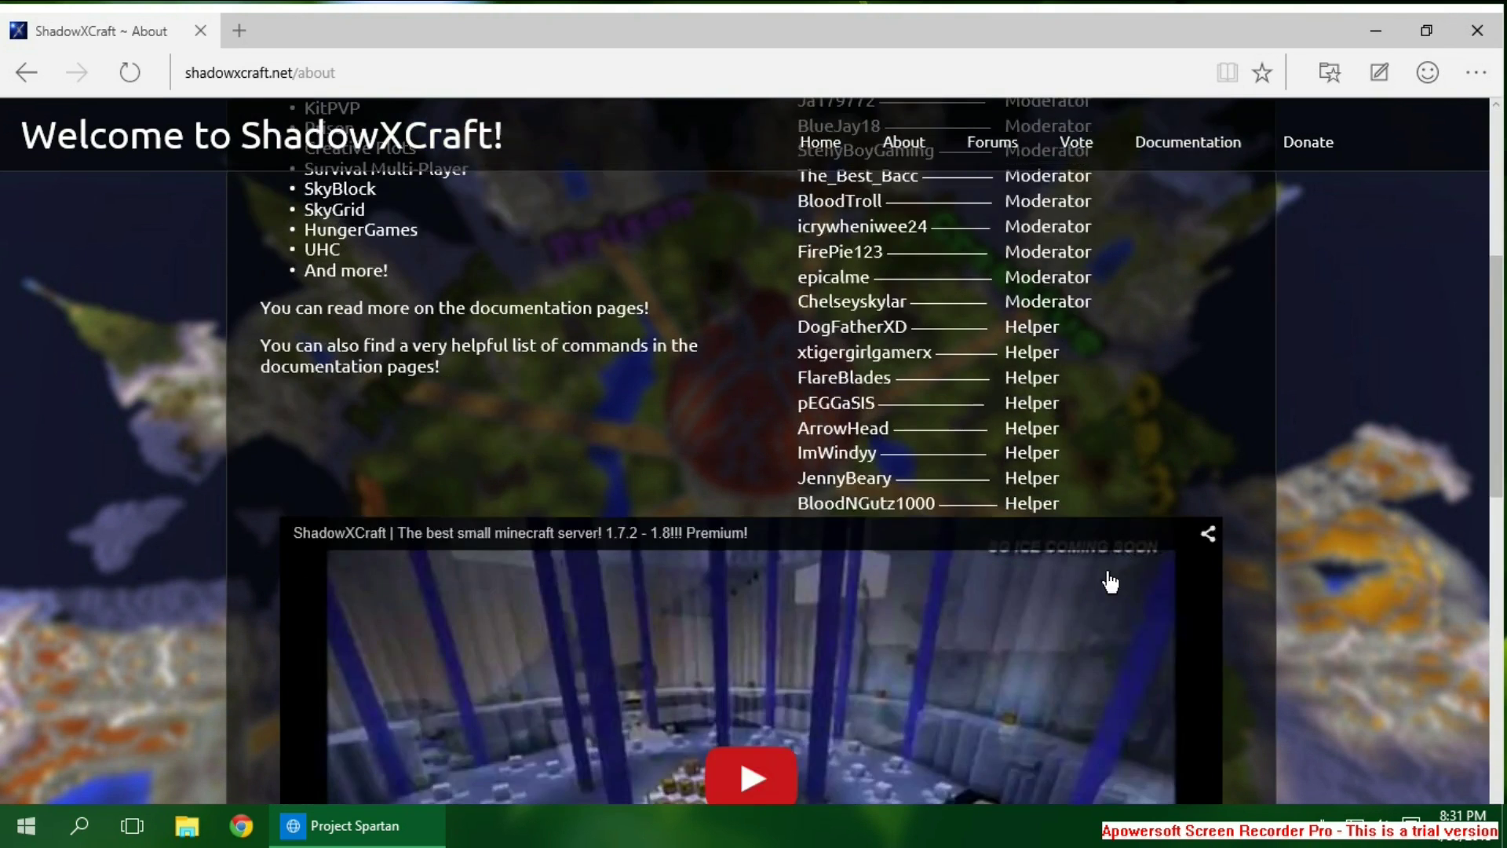
{"action": "scroll", "coordinate": [1060, 541], "scroll_direction": "down", "scroll_amount": 5}
{"action": "scroll", "coordinate": [1048, 495], "scroll_direction": "up", "scroll_amount": 20}
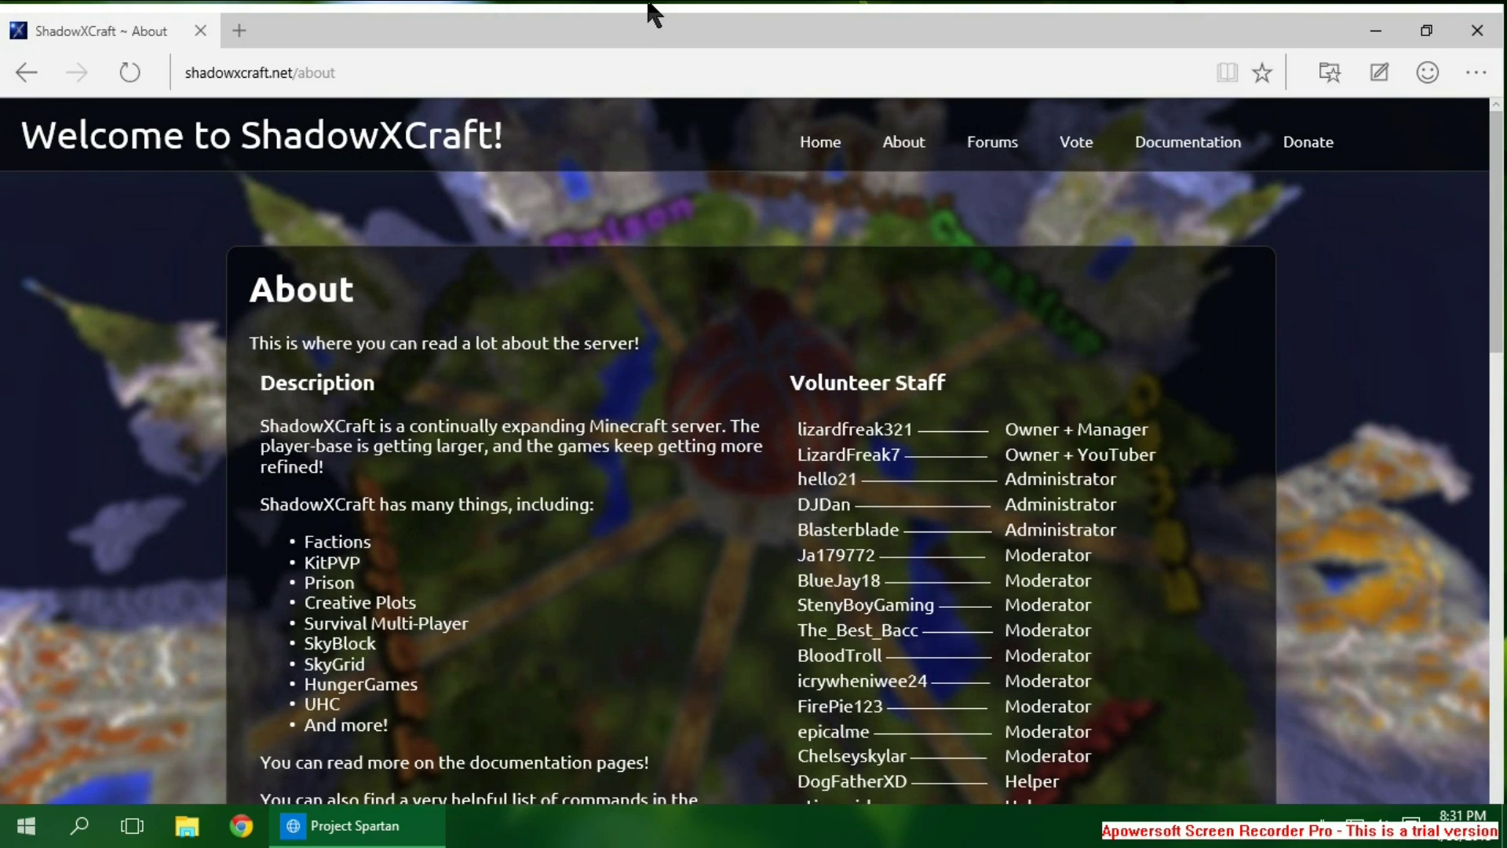
Step: Open and close a new tab, then close Project Spartan
{"action": "left_click", "coordinate": [237, 30]}
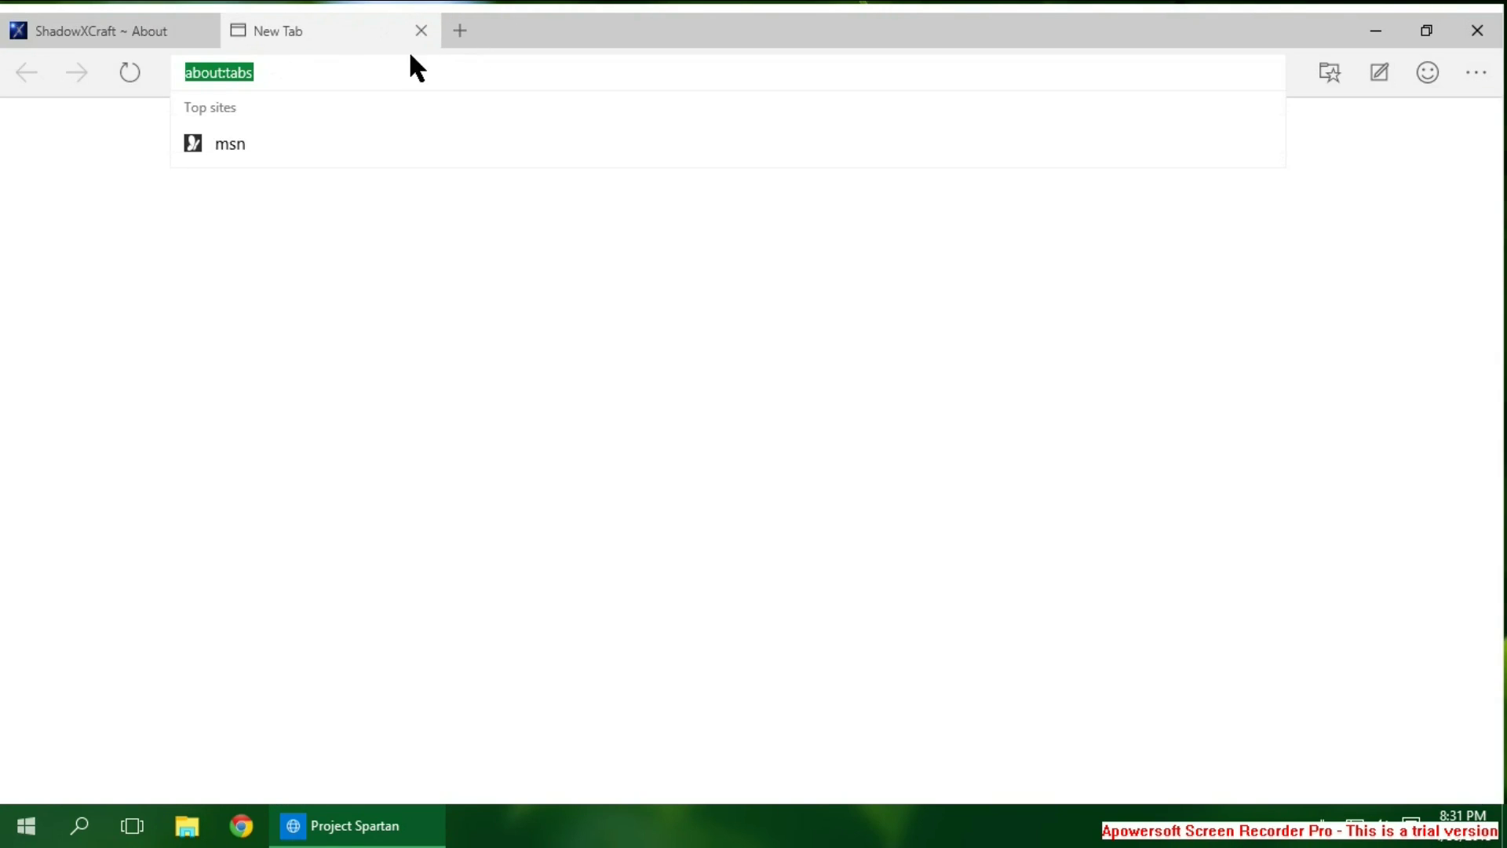
{"action": "left_click", "coordinate": [420, 31]}
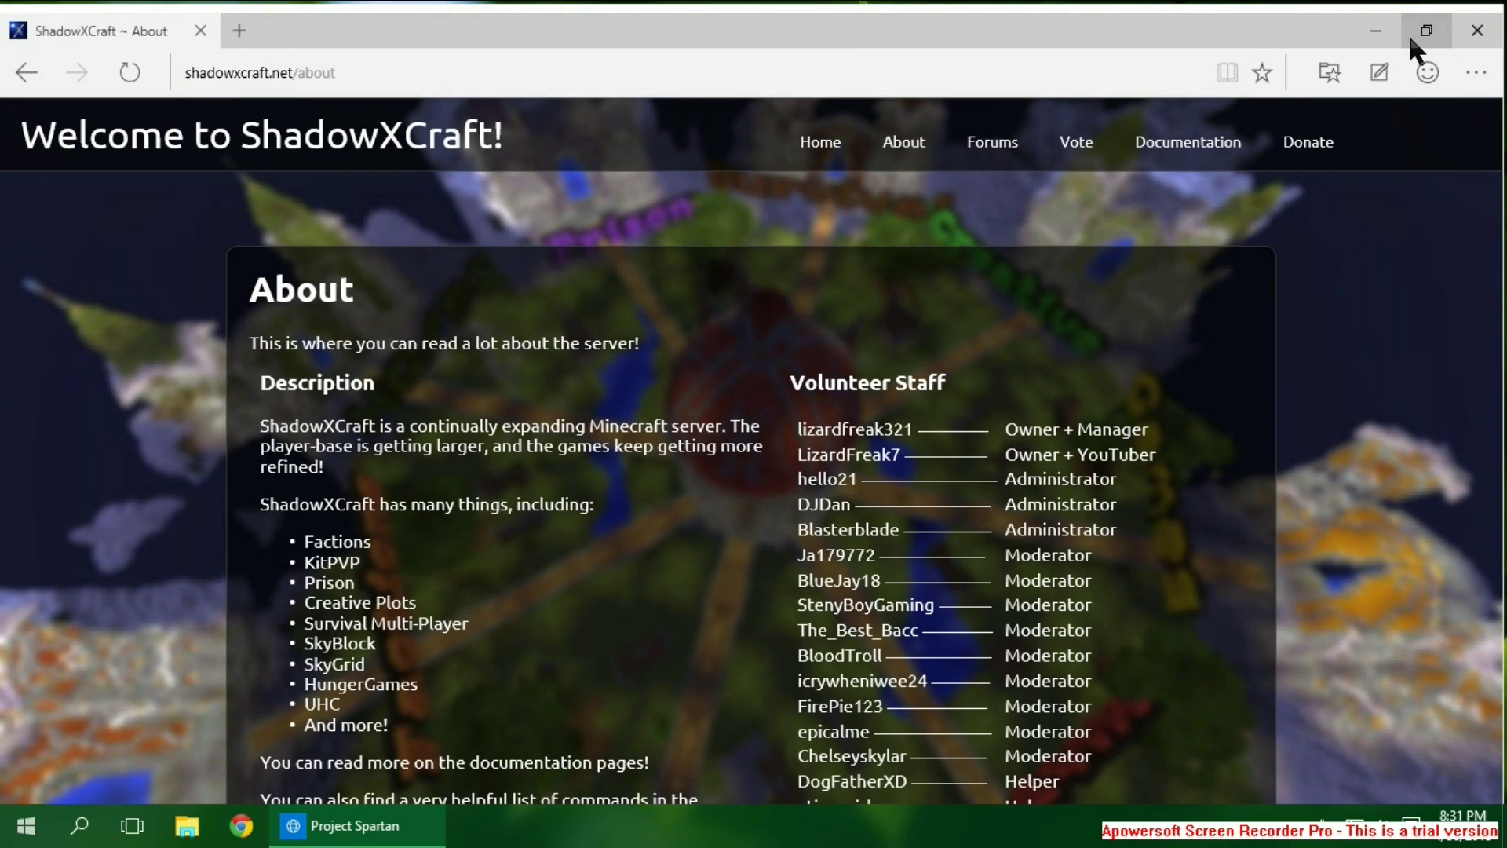
{"action": "left_click", "coordinate": [1494, 34]}
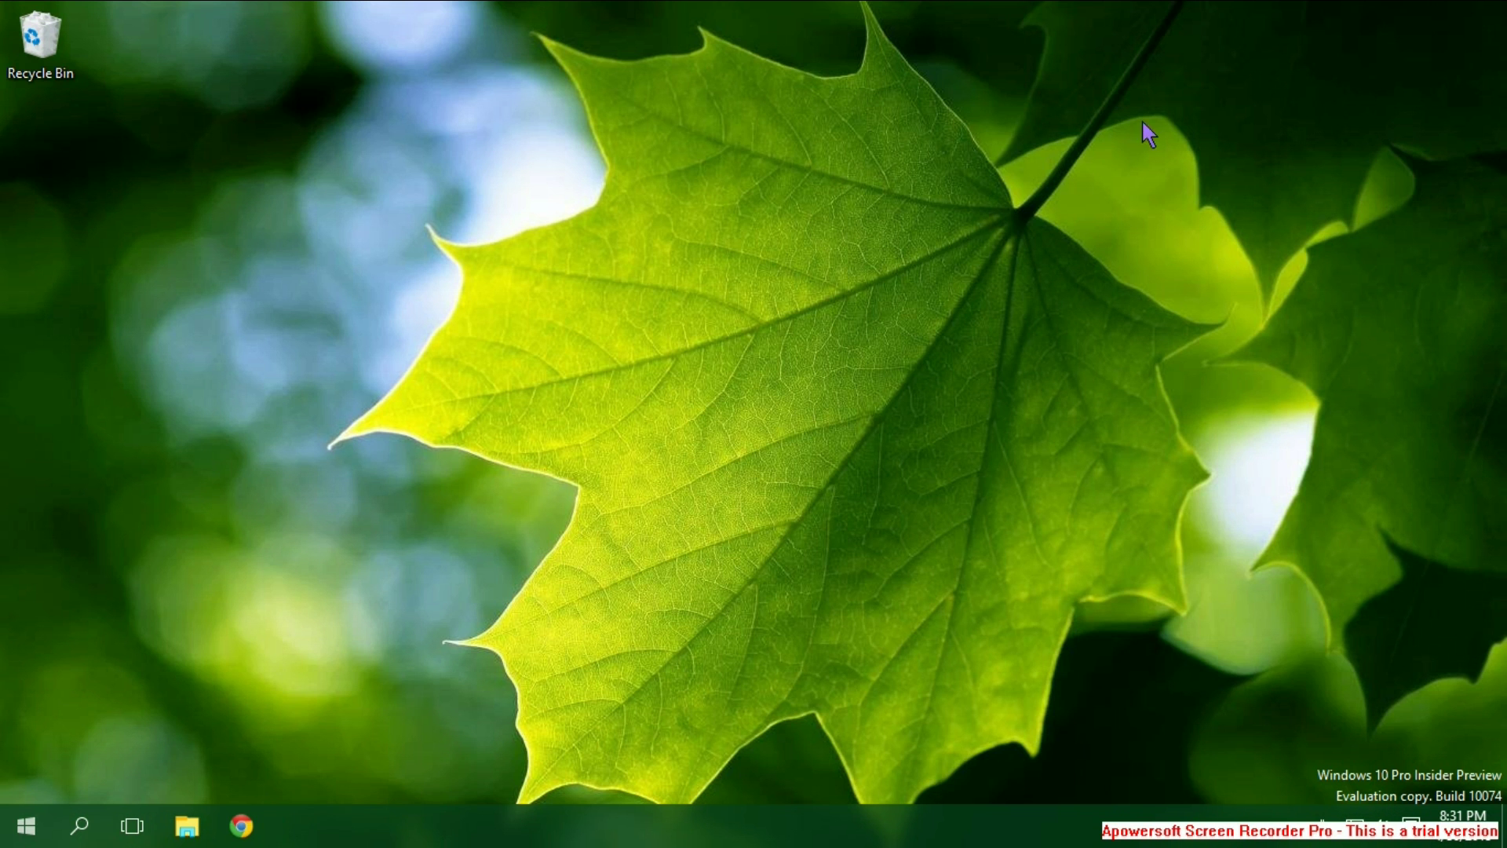
{"action": "left_click", "coordinate": [78, 825]}
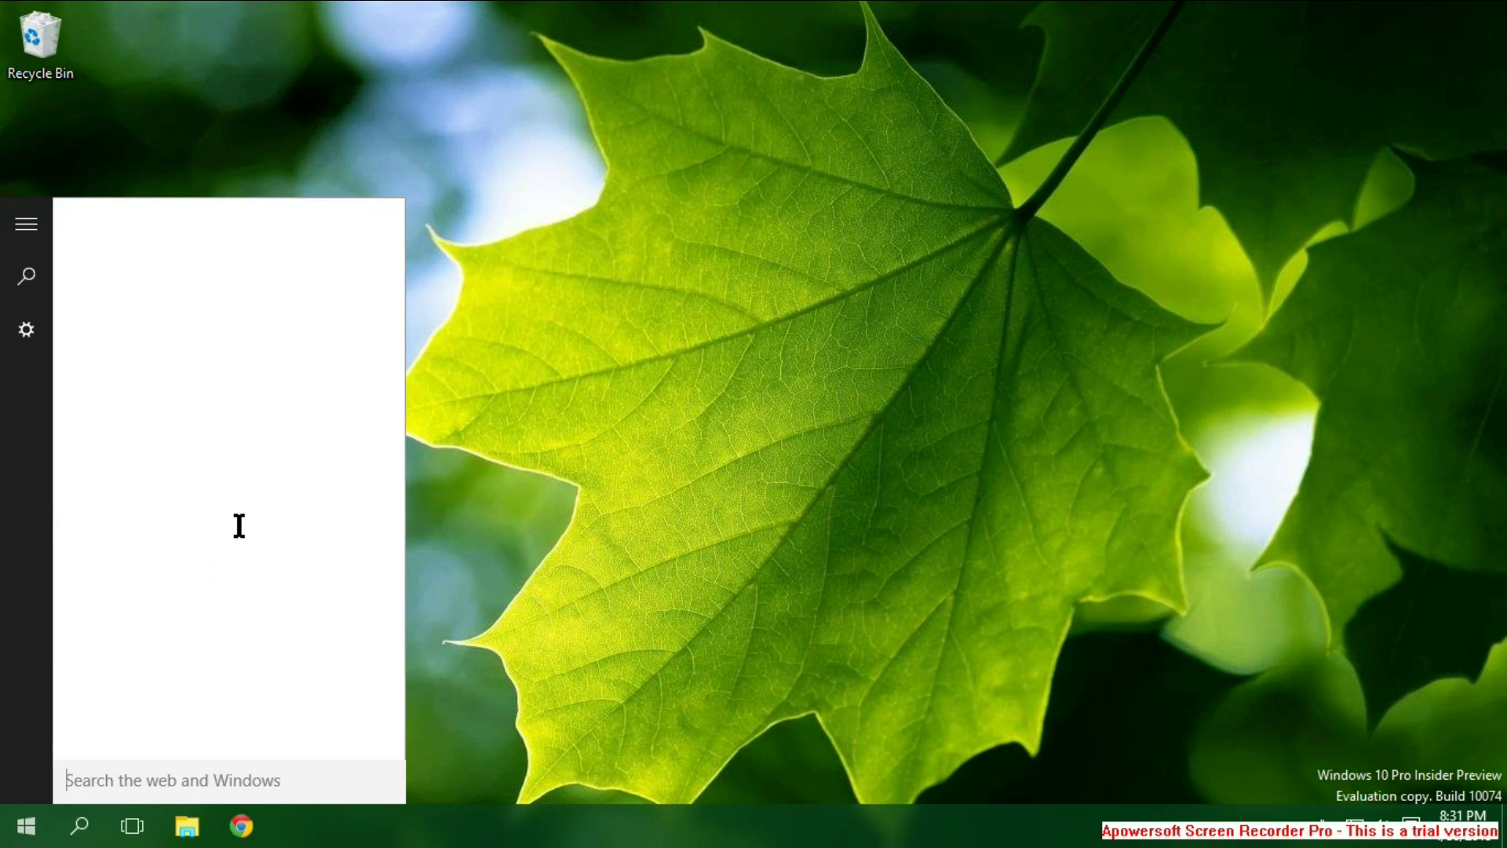
{"action": "left_click", "coordinate": [739, 383]}
{"action": "left_click", "coordinate": [26, 826]}
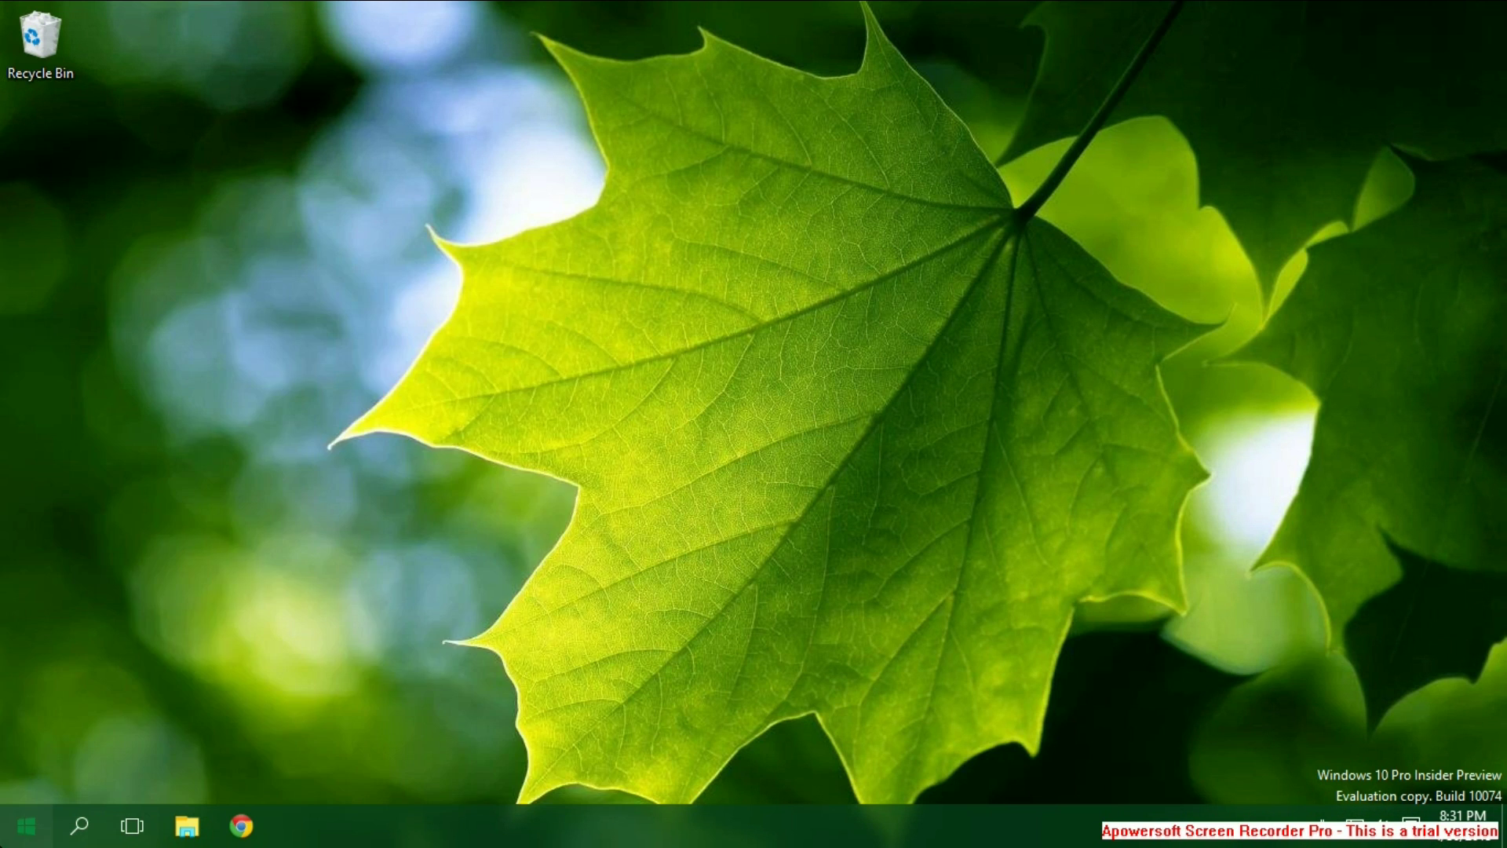
{"action": "left_click", "coordinate": [471, 493]}
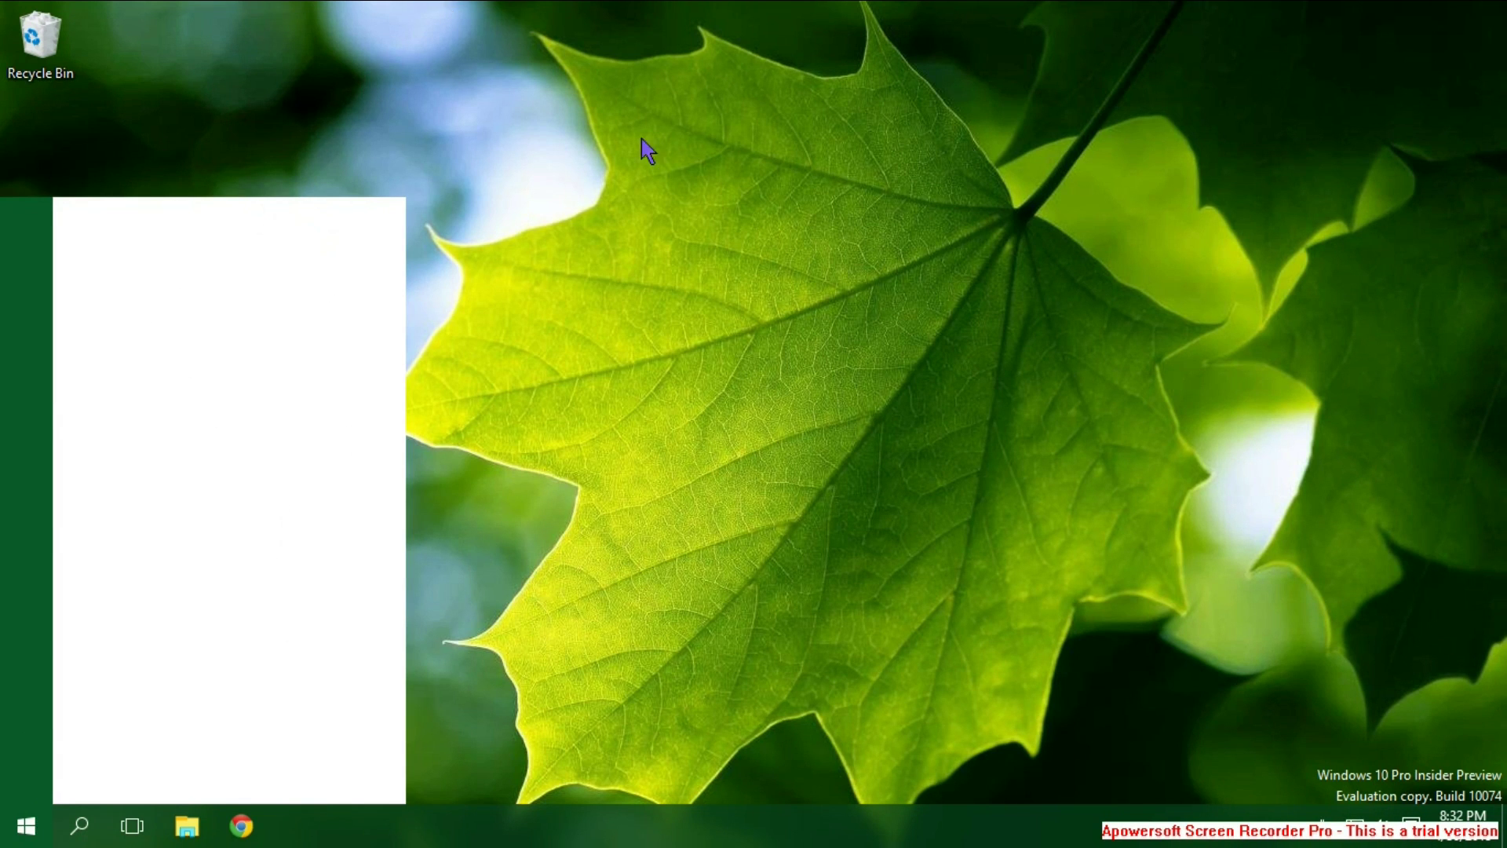
{"action": "left_click", "coordinate": [656, 157]}
{"action": "left_click", "coordinate": [70, 822]}
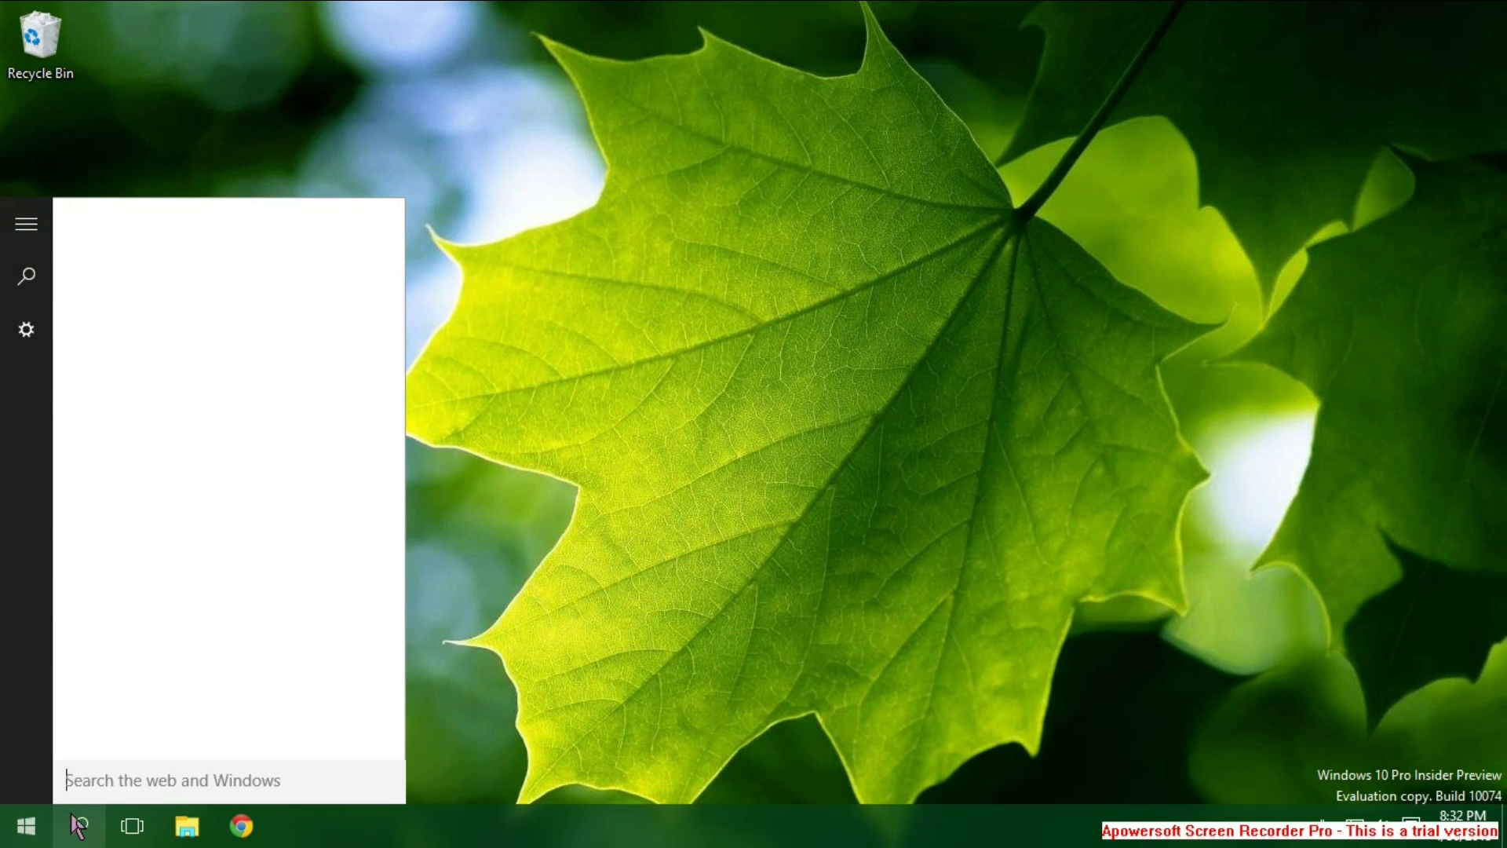
{"action": "left_click", "coordinate": [26, 824]}
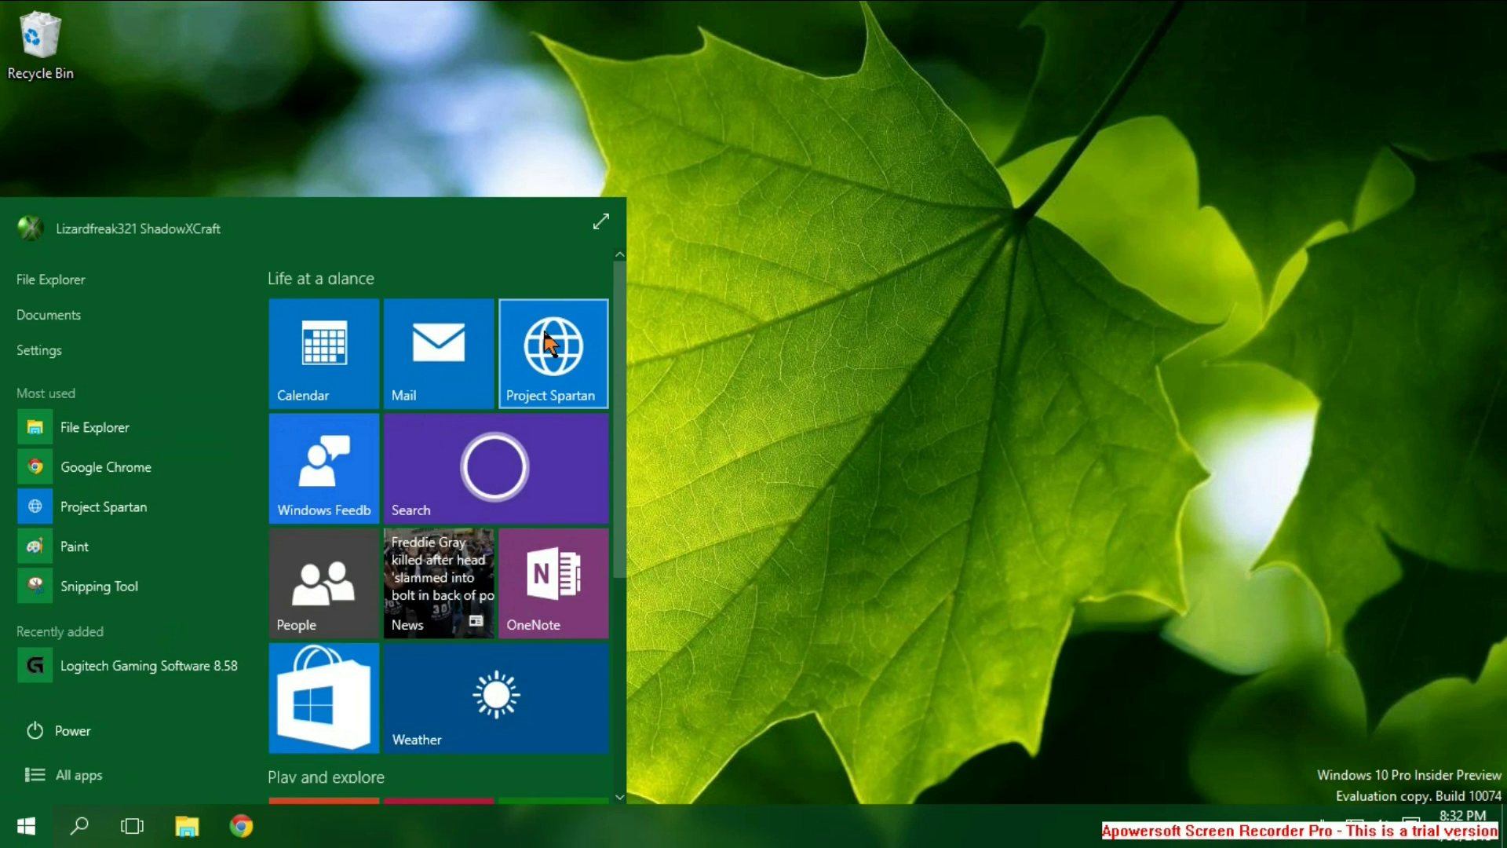
{"action": "left_click", "coordinate": [449, 469]}
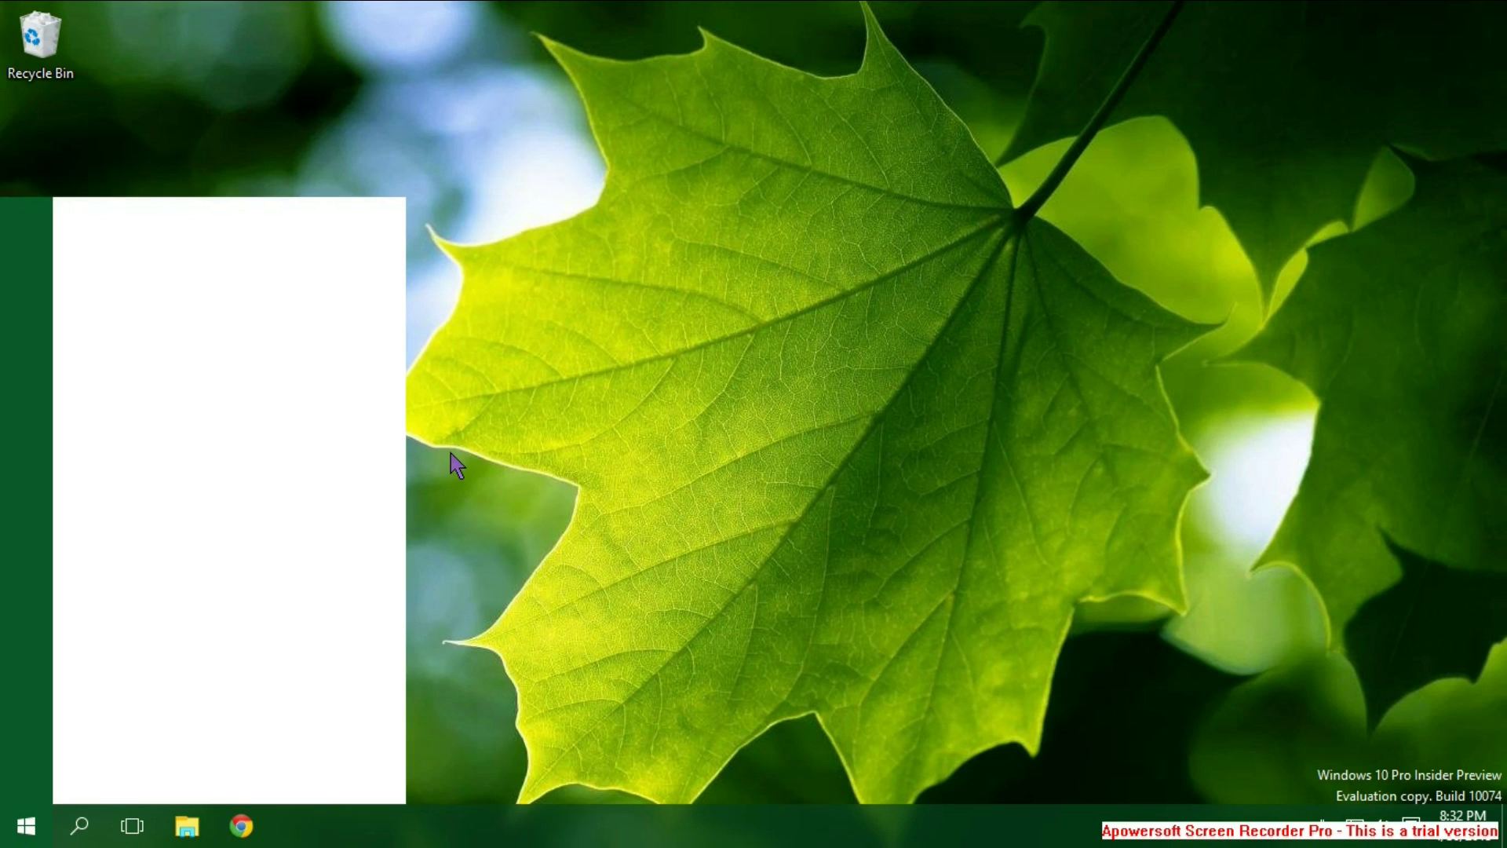
{"action": "left_click", "coordinate": [684, 323]}
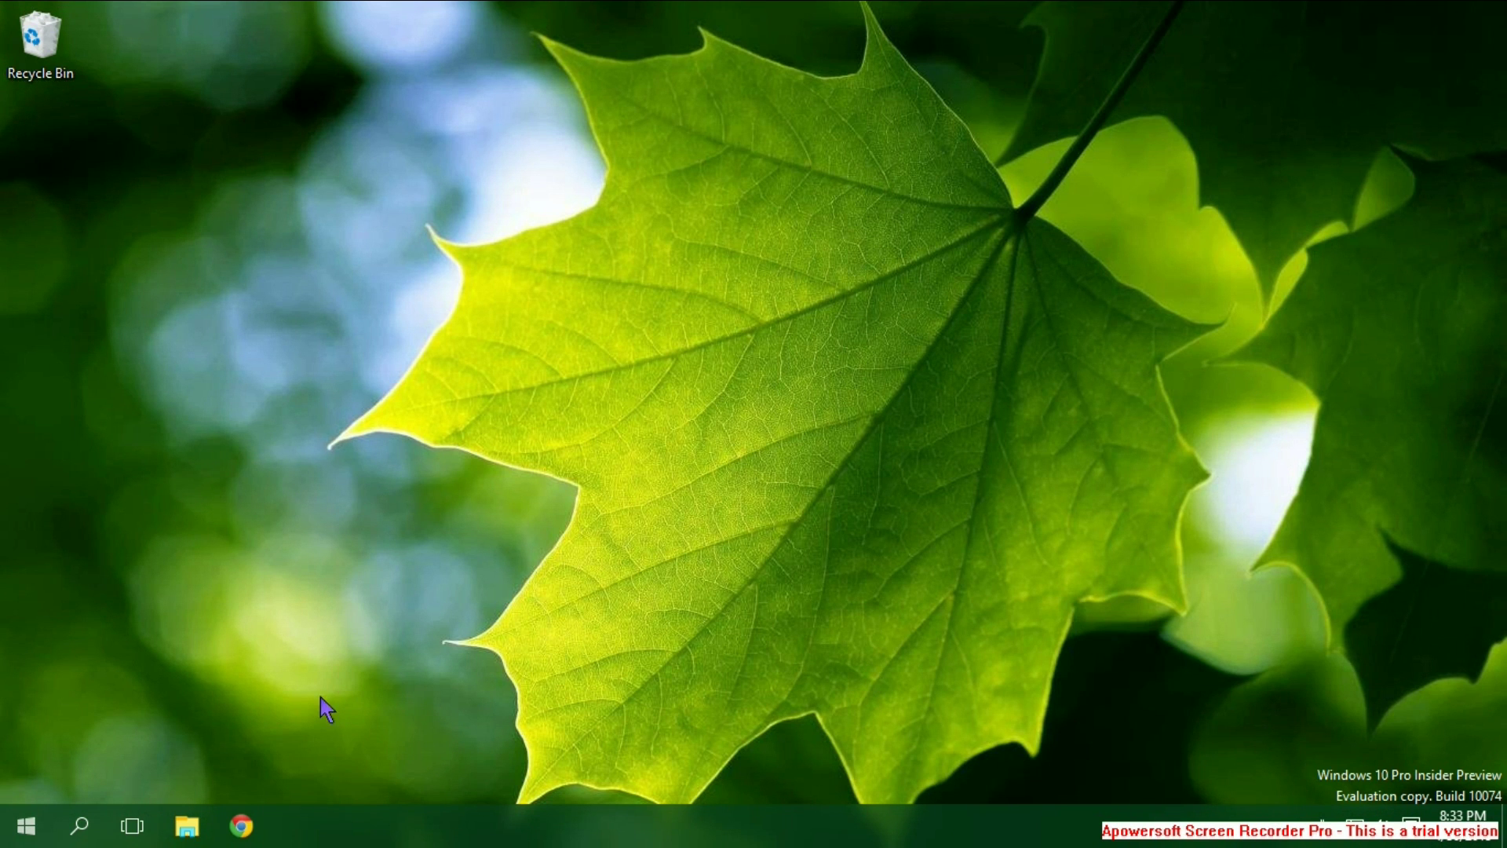
Step: Open File Explorer on Desktop 2, then switch back to Desktop 1
{"action": "left_click", "coordinate": [142, 835]}
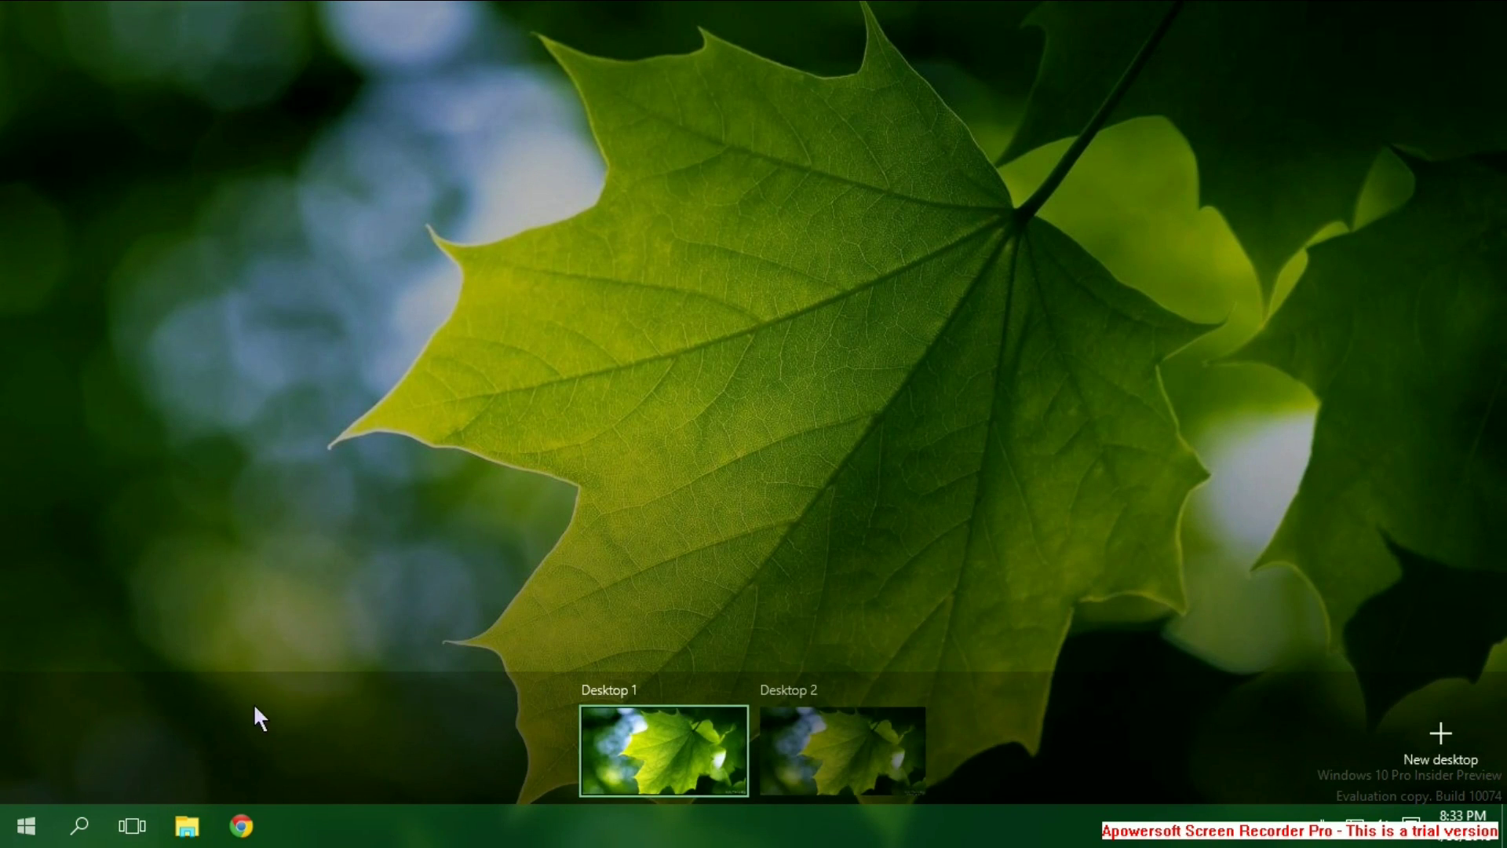
{"action": "left_click", "coordinate": [851, 751]}
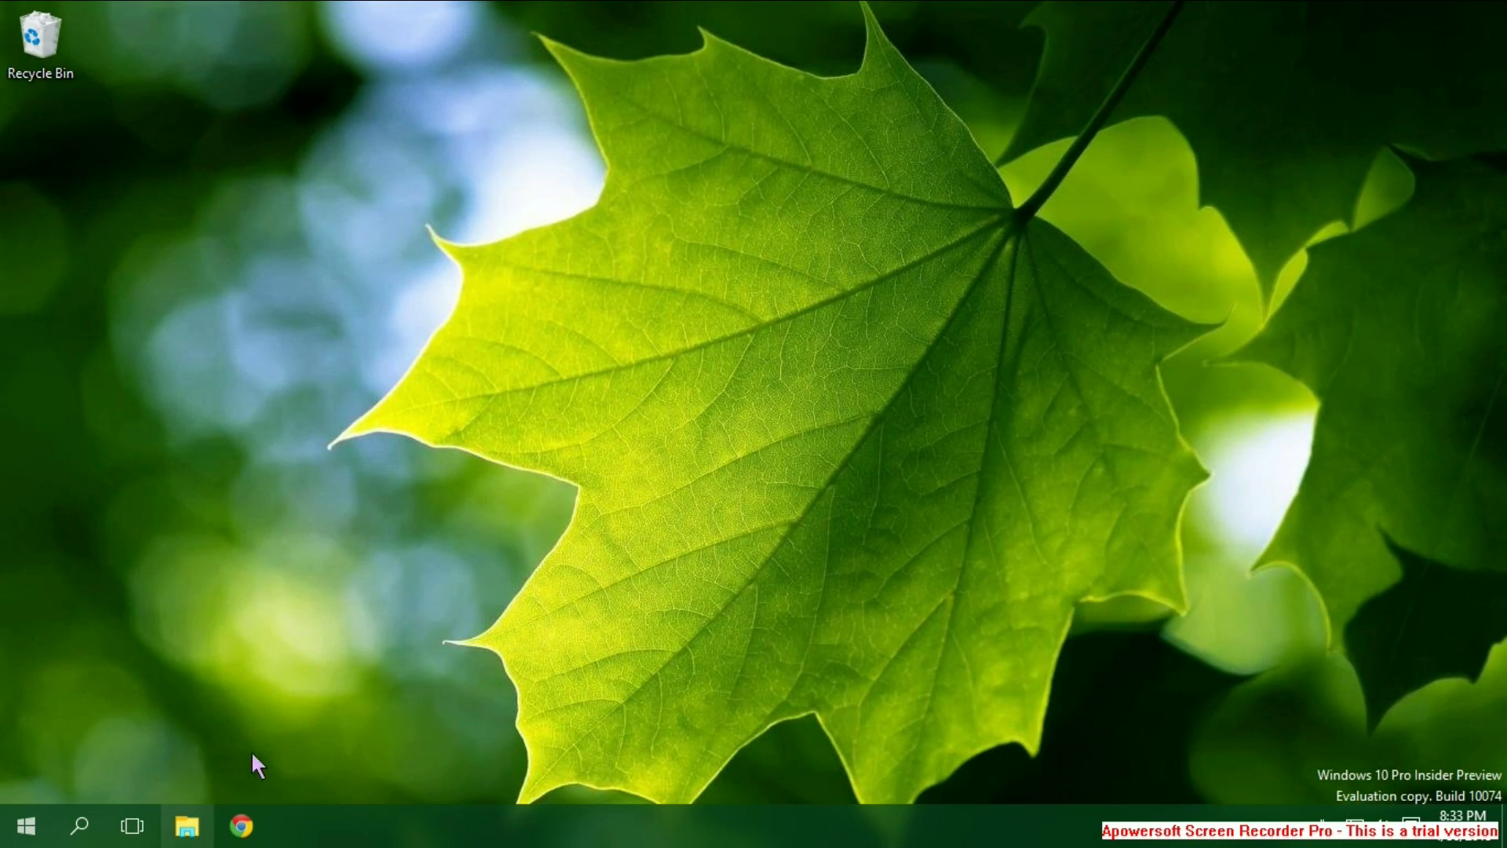
{"action": "left_click", "coordinate": [187, 825]}
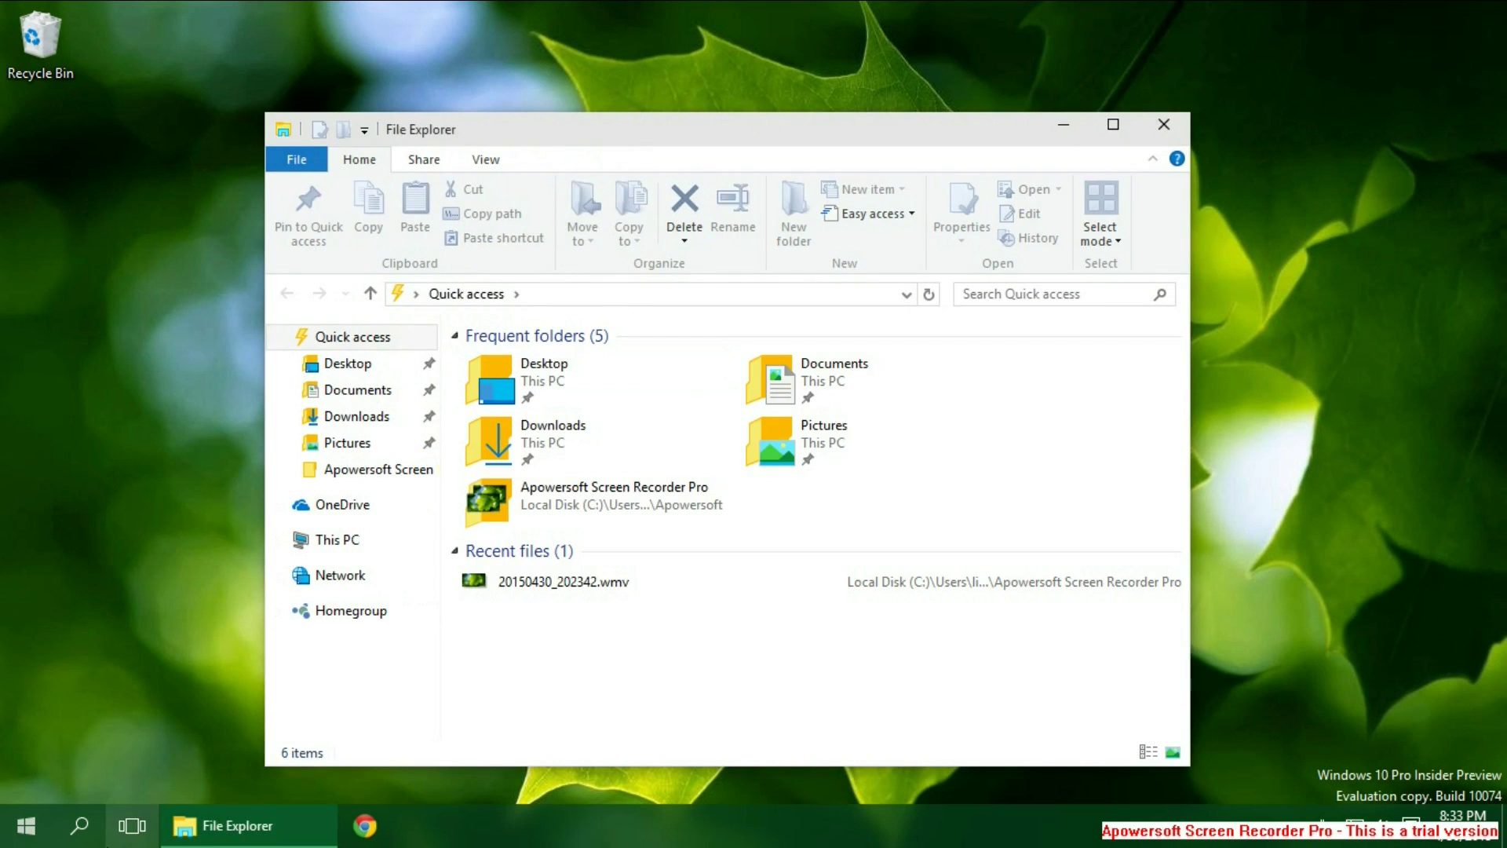
{"action": "left_click", "coordinate": [132, 825]}
{"action": "left_click", "coordinate": [723, 774]}
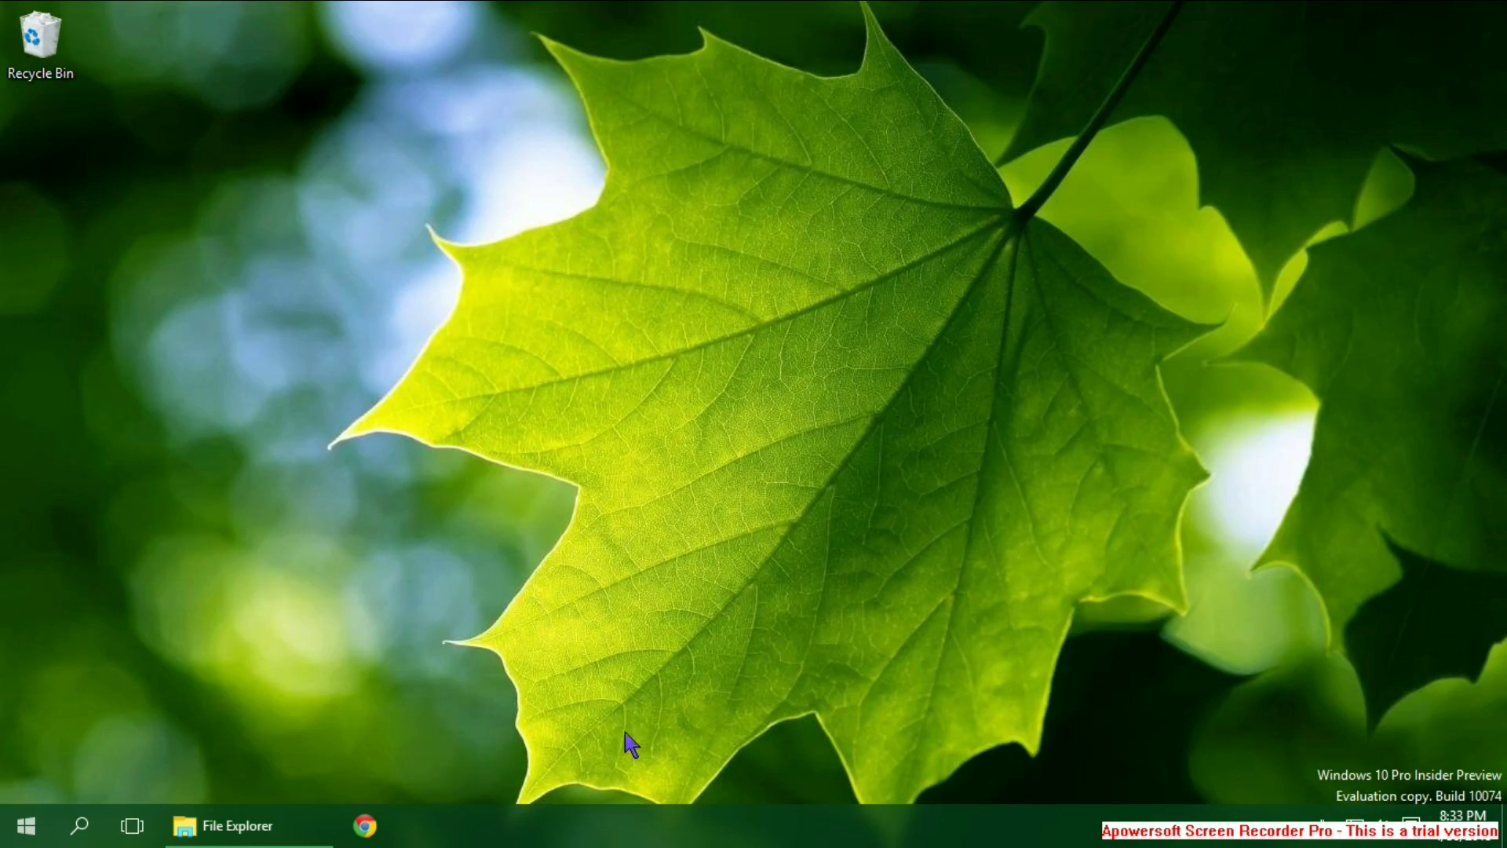
Step: Launch Project Spartan, restore it to a narrower window, and place it near the top centre
{"action": "key", "text": "super"}
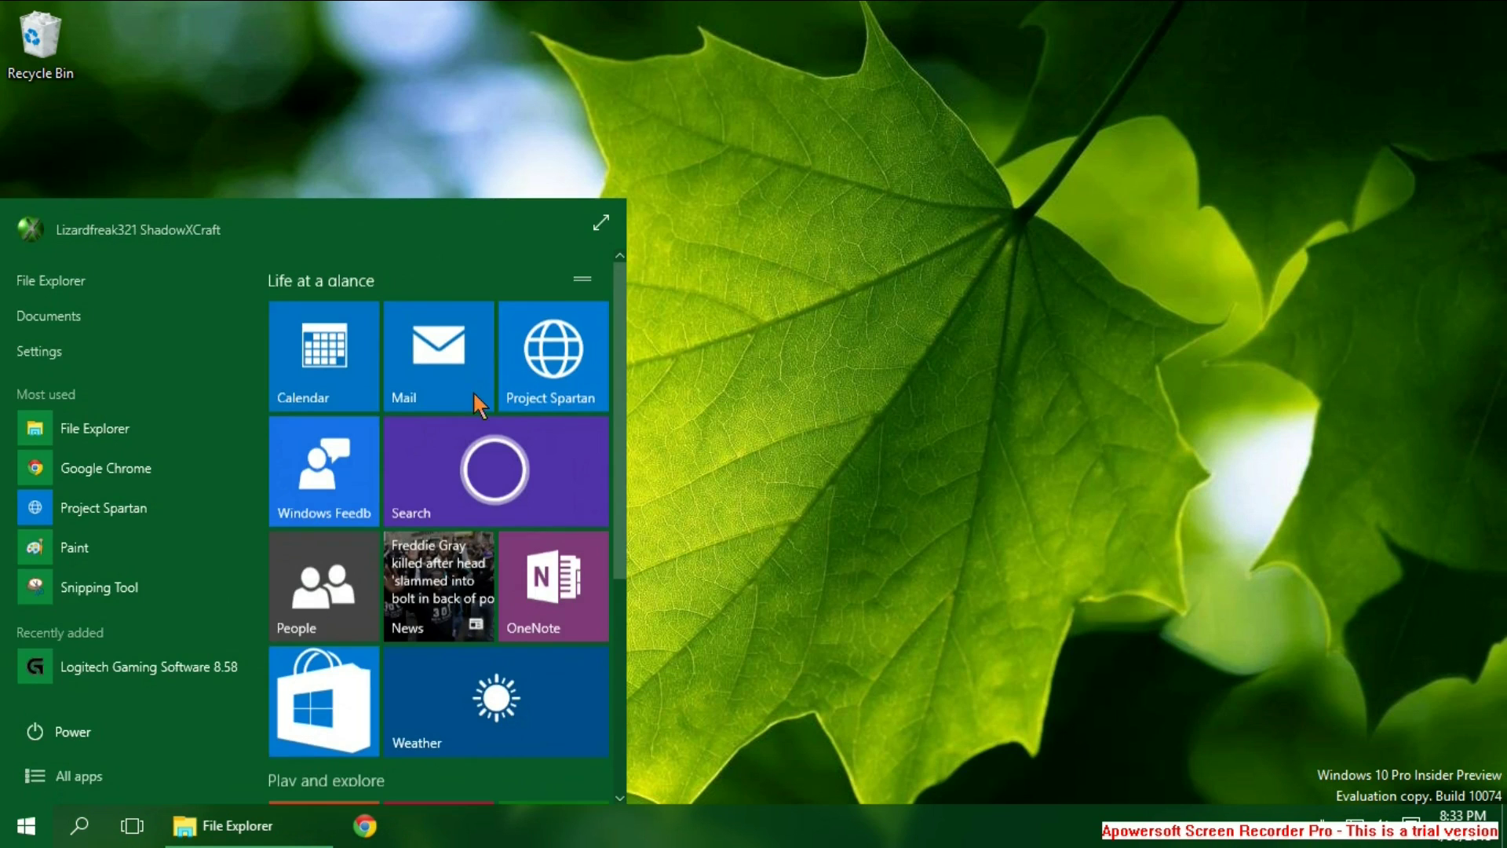
{"action": "left_click", "coordinate": [557, 369]}
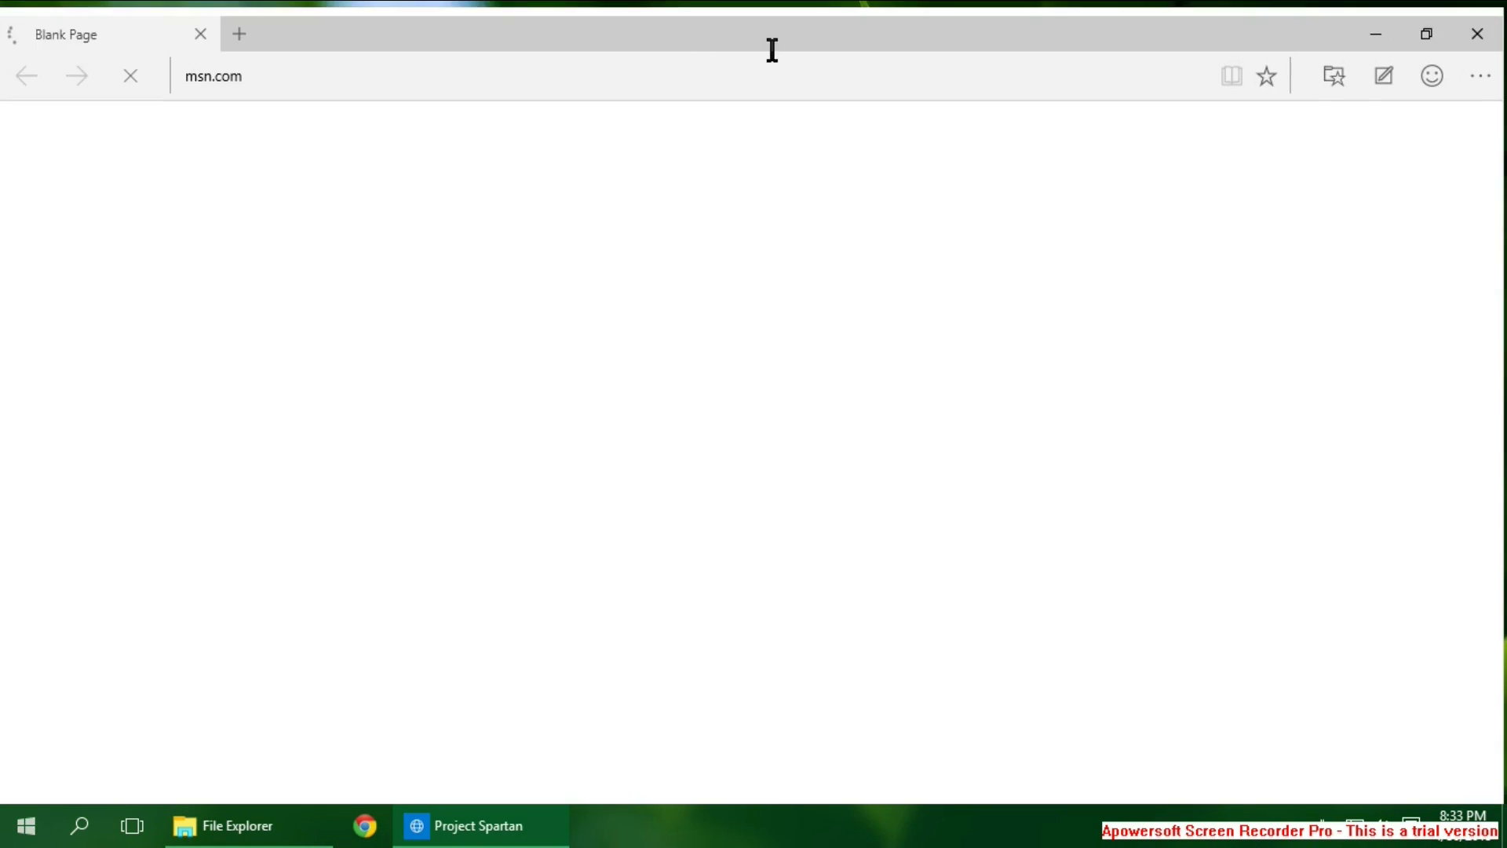
{"action": "left_click_drag", "start_coordinate": [770, 50], "coordinate": [679, 161]}
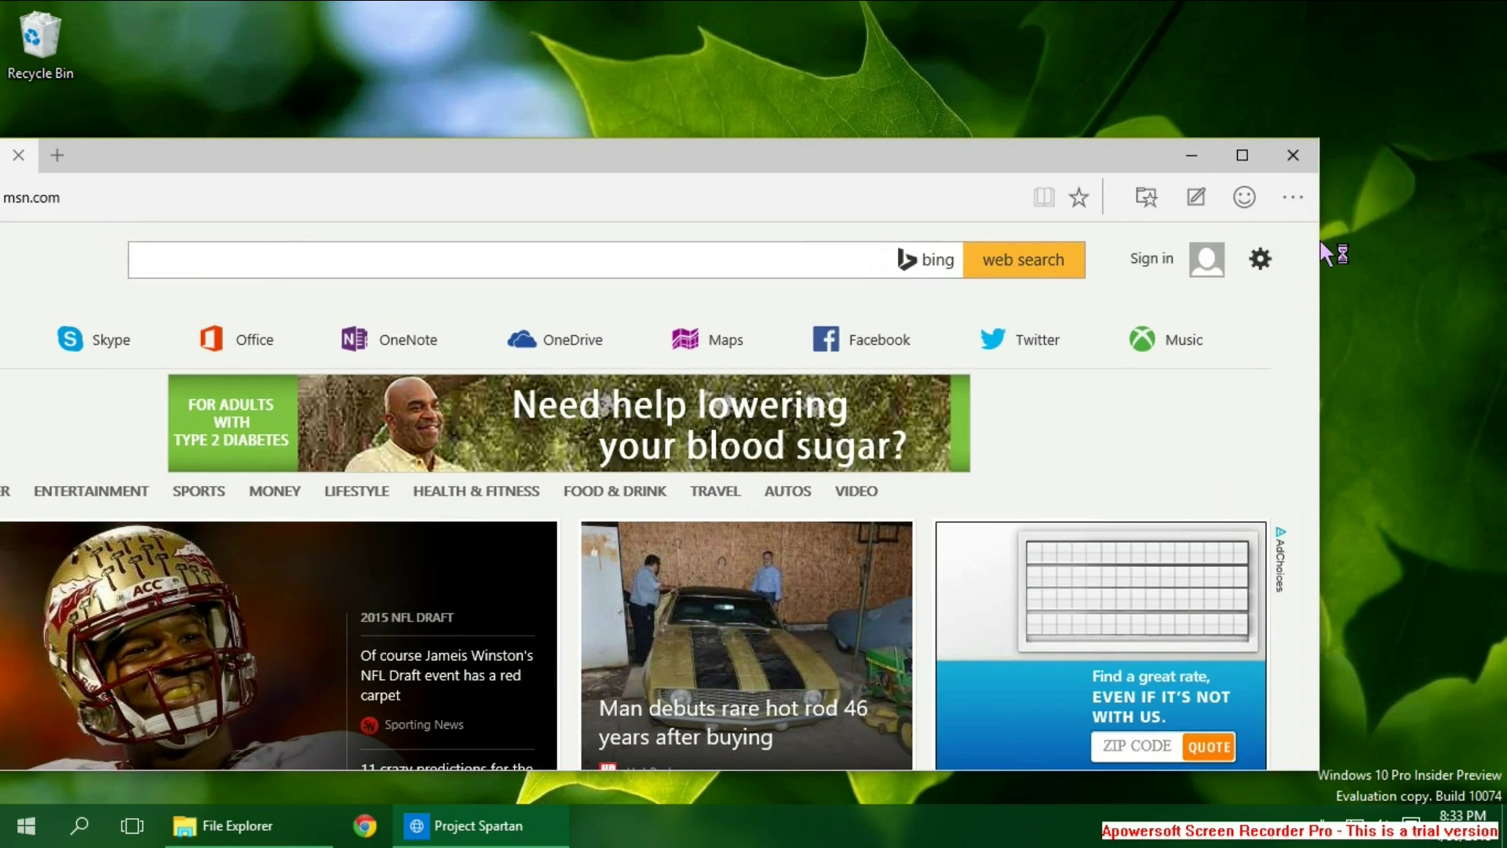
{"action": "left_click_drag", "start_coordinate": [1317, 246], "coordinate": [944, 251]}
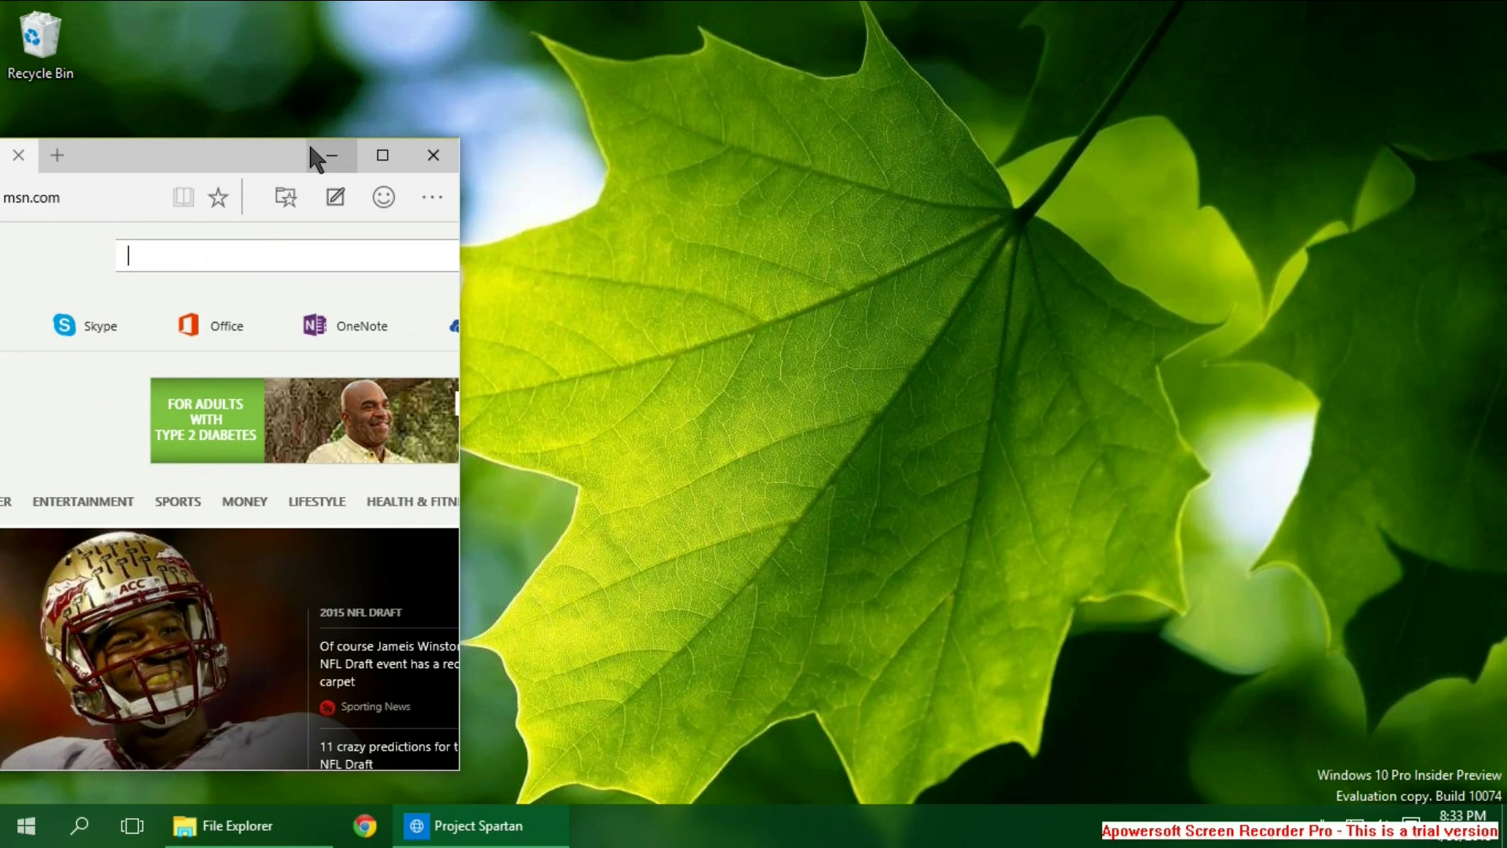
{"action": "left_click_drag", "start_coordinate": [206, 139], "coordinate": [777, 11]}
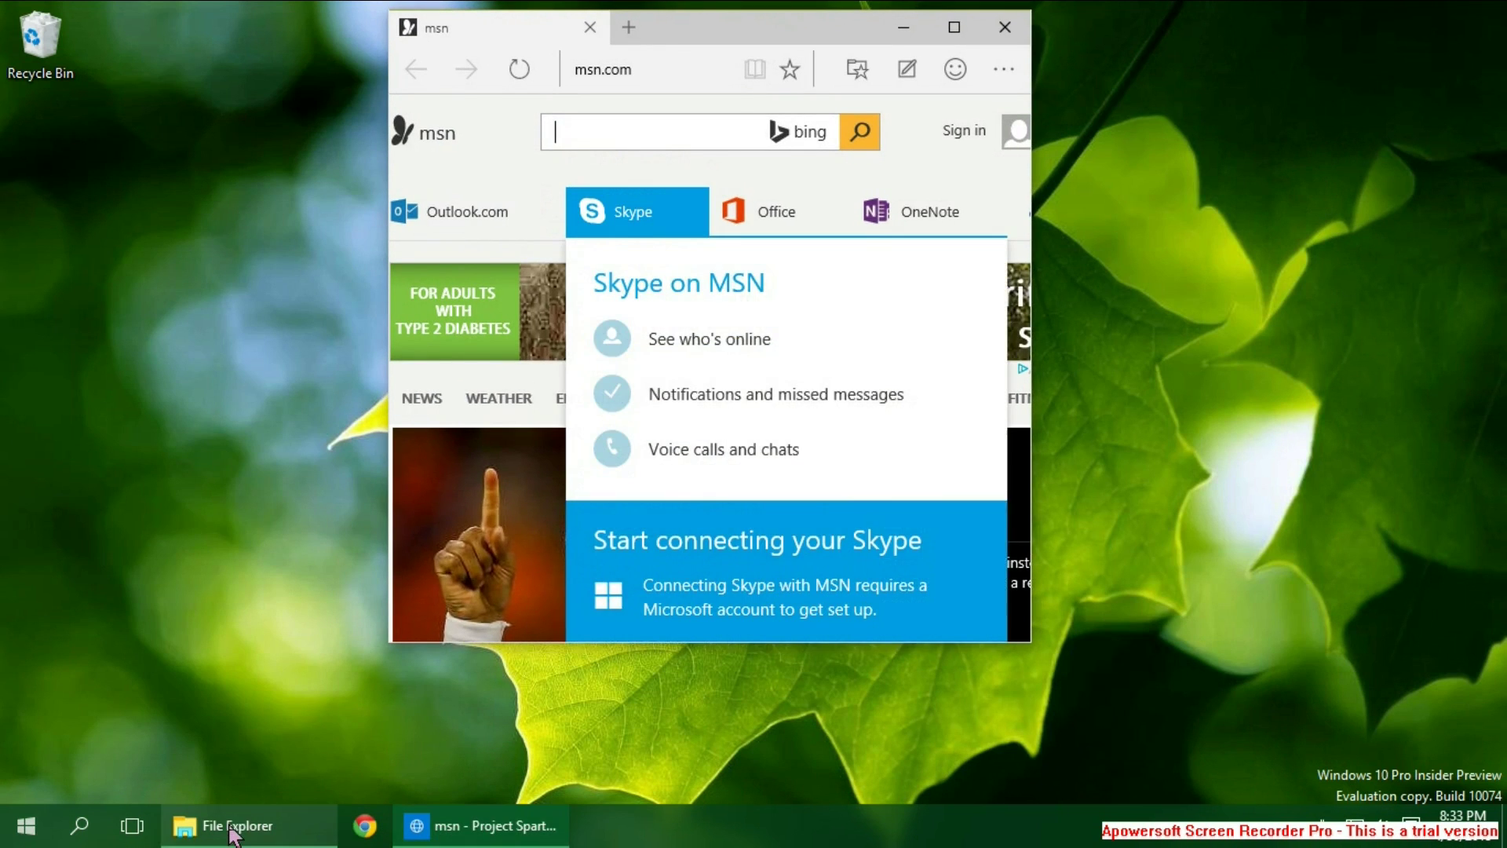
{"action": "mouse_move", "coordinate": [229, 820]}
{"action": "mouse_move", "coordinate": [253, 784]}
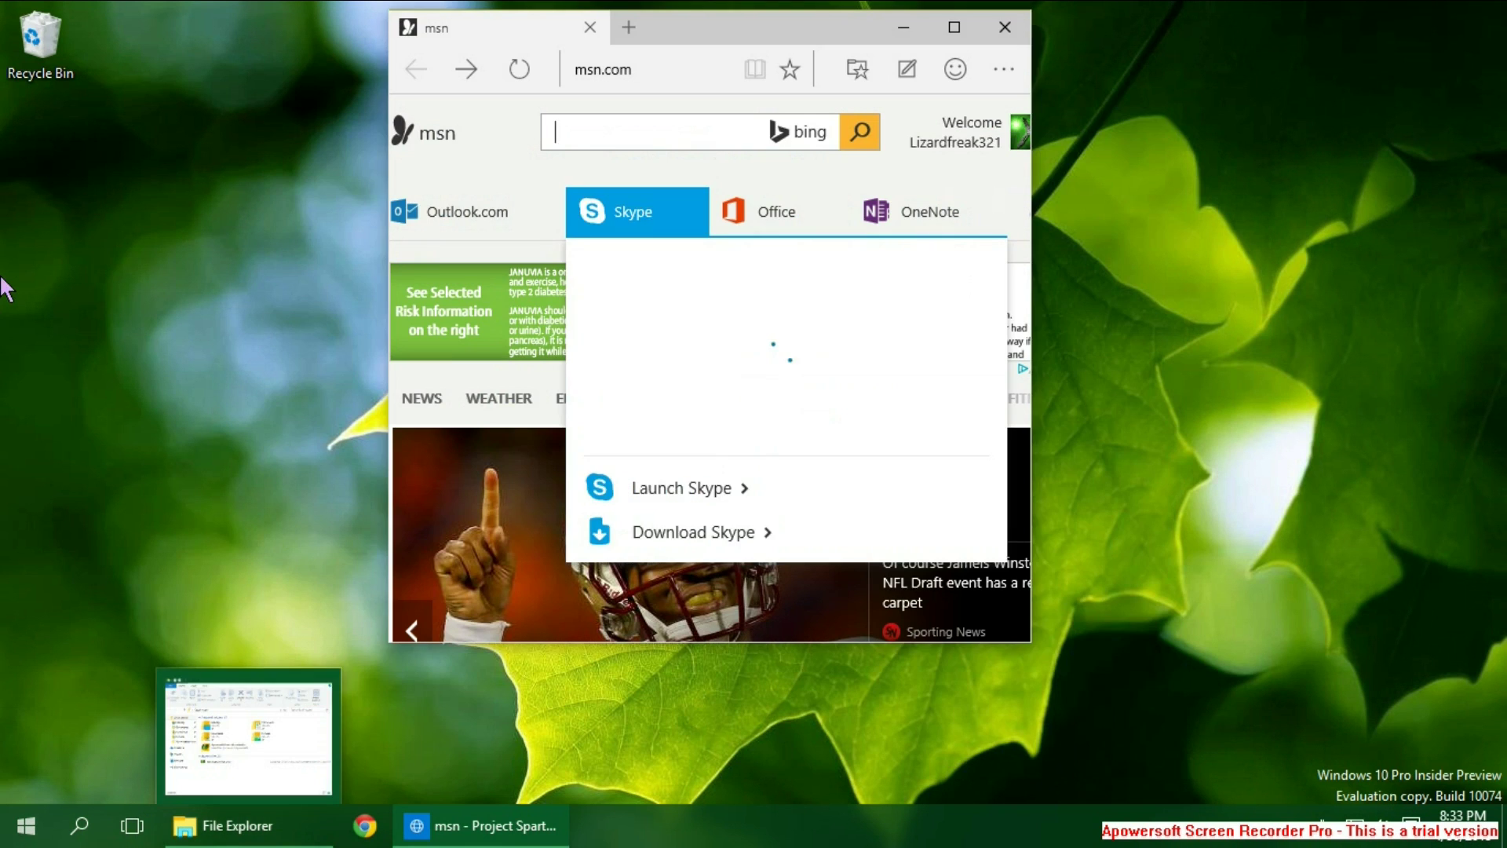
{"action": "left_click", "coordinate": [352, 639]}
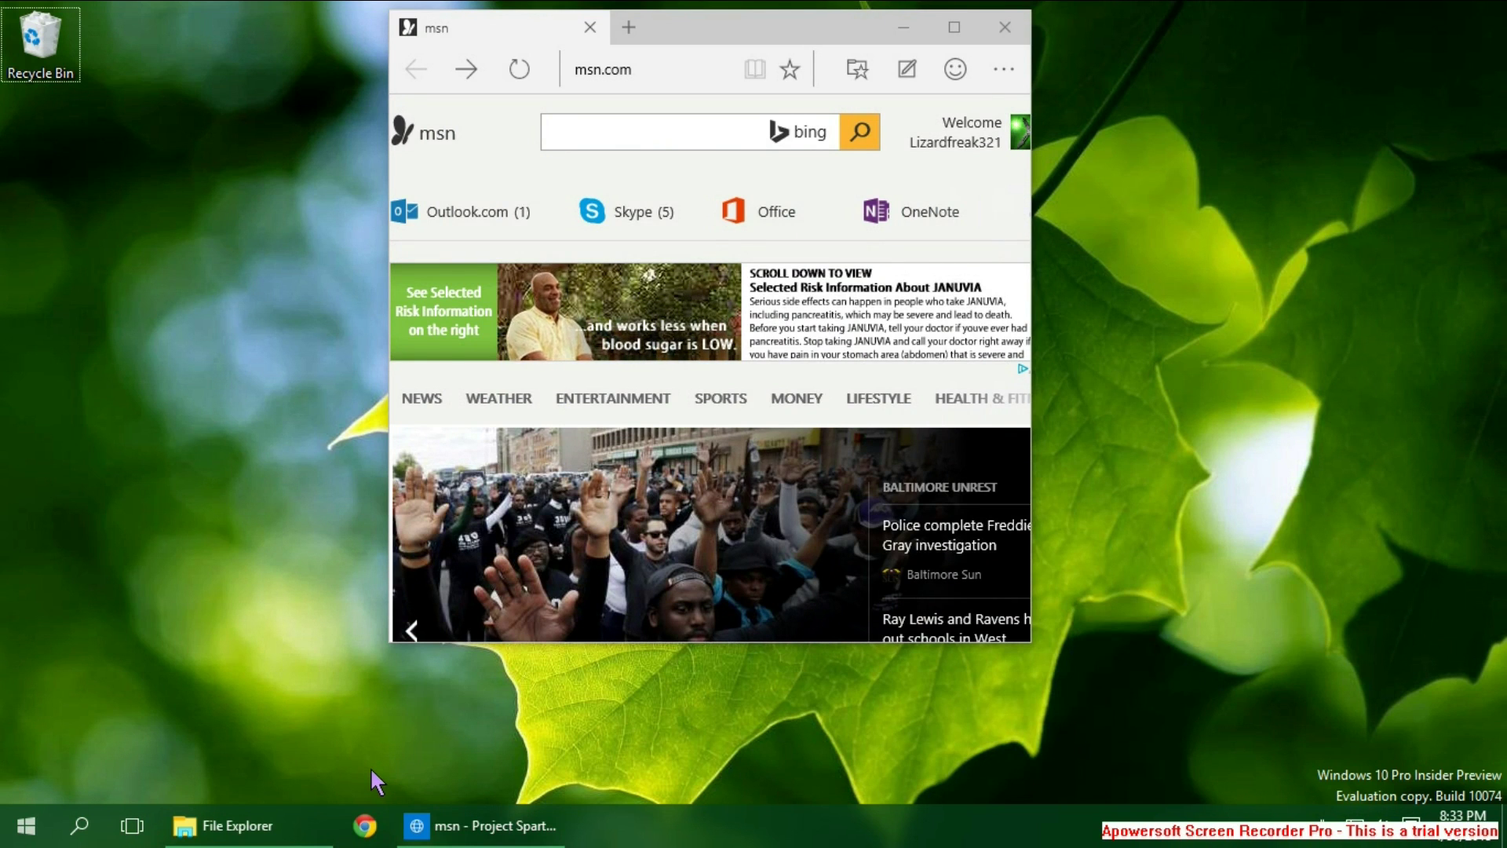
{"action": "left_click", "coordinate": [235, 826]}
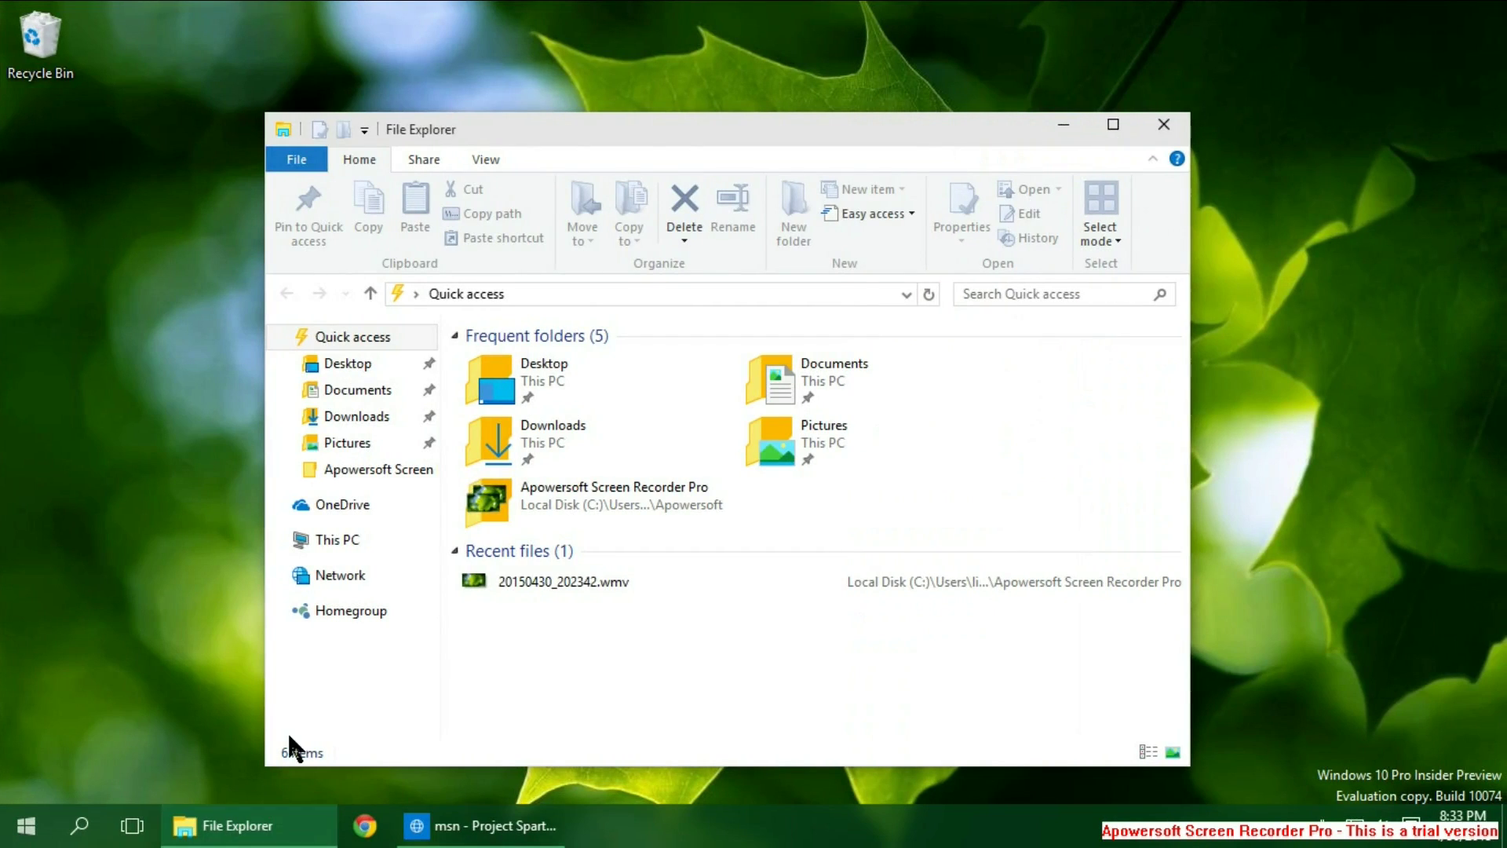
{"action": "left_click", "coordinate": [481, 834]}
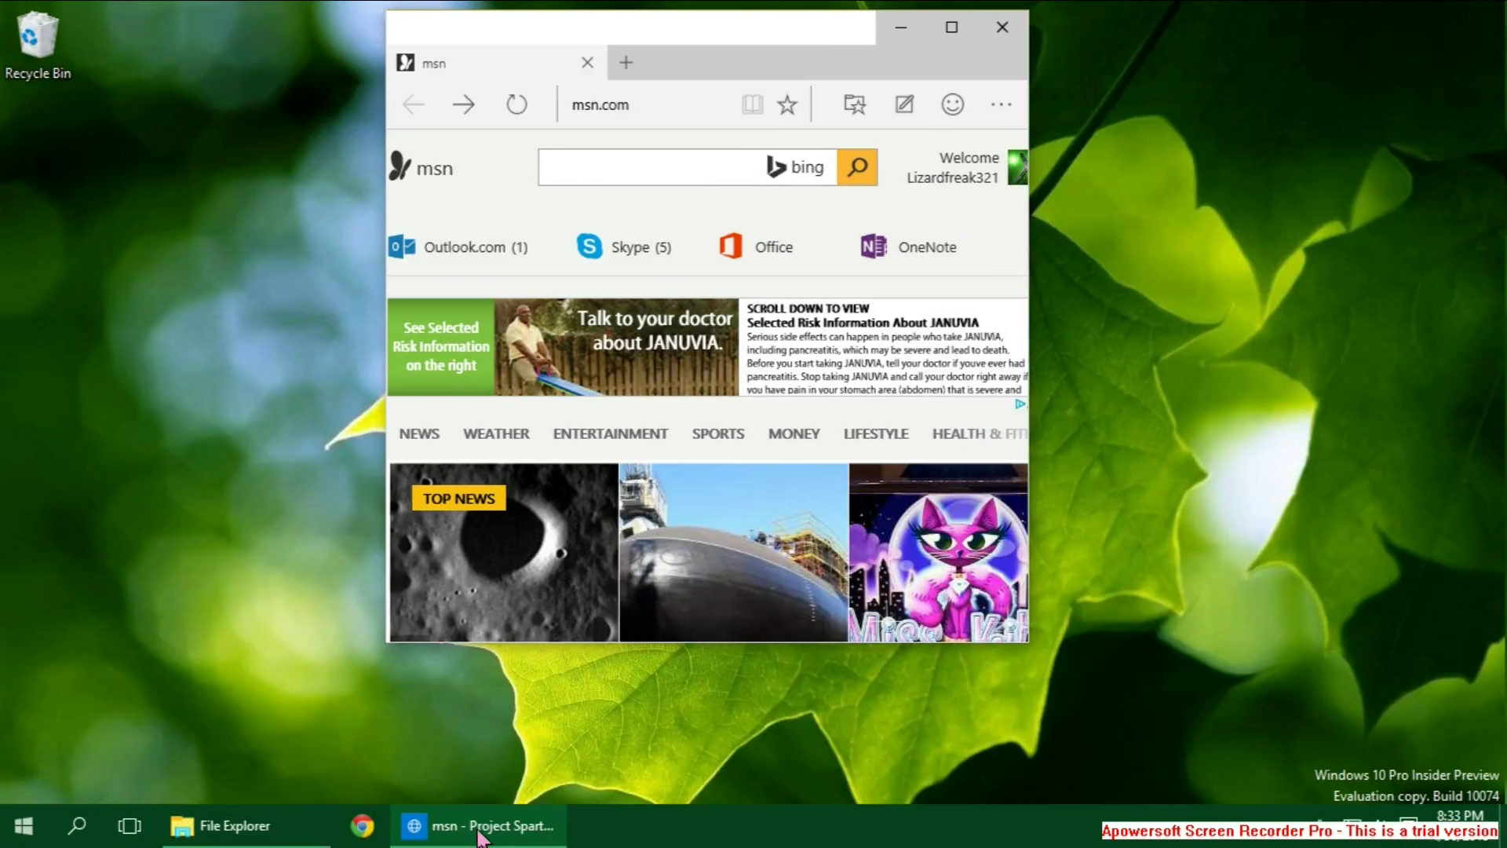
{"action": "left_click", "coordinate": [175, 649]}
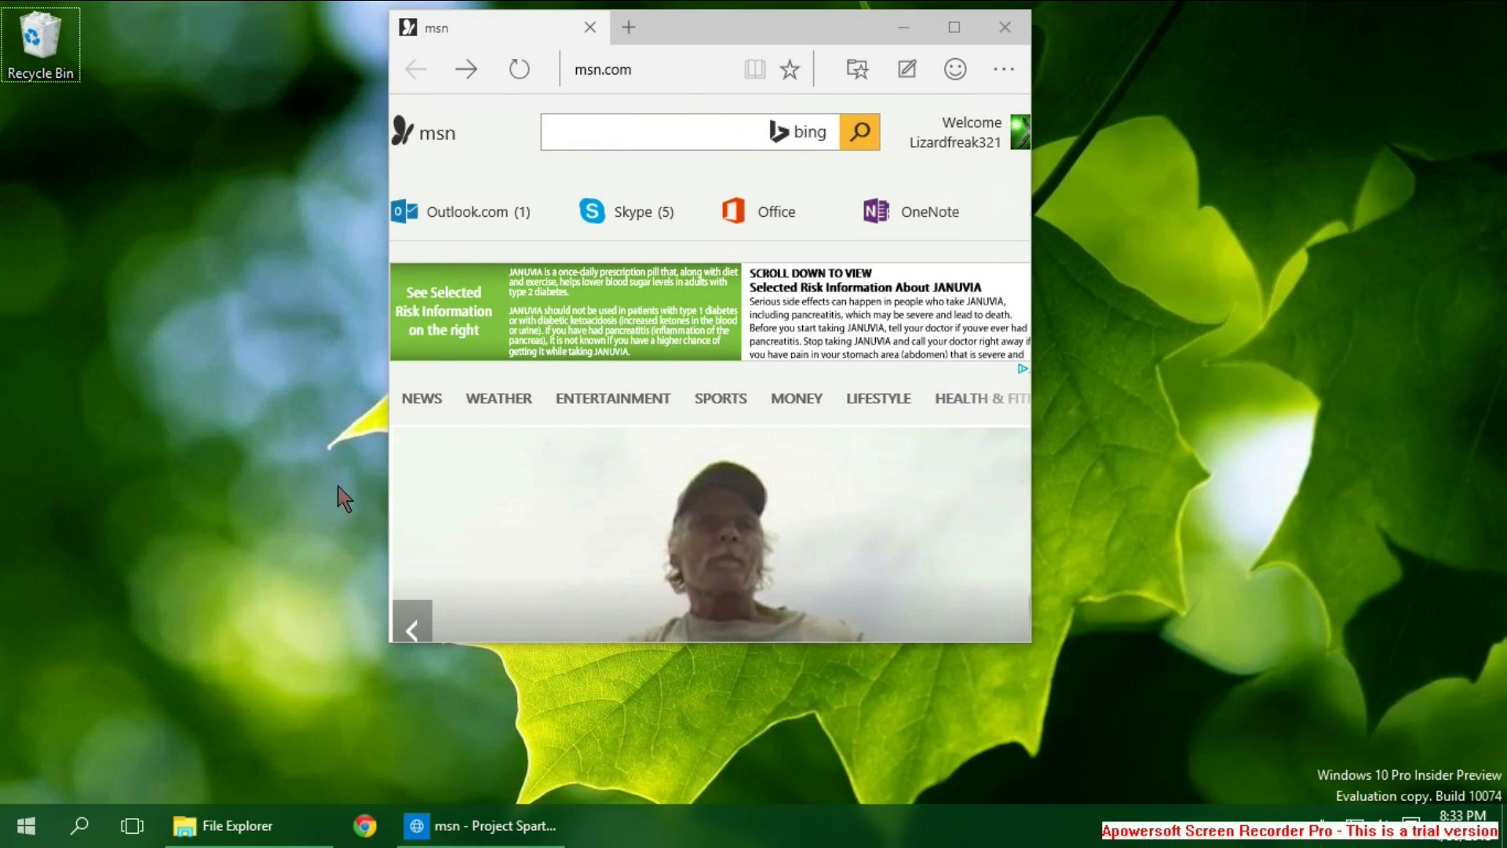
{"action": "key", "text": "alt+Tab"}
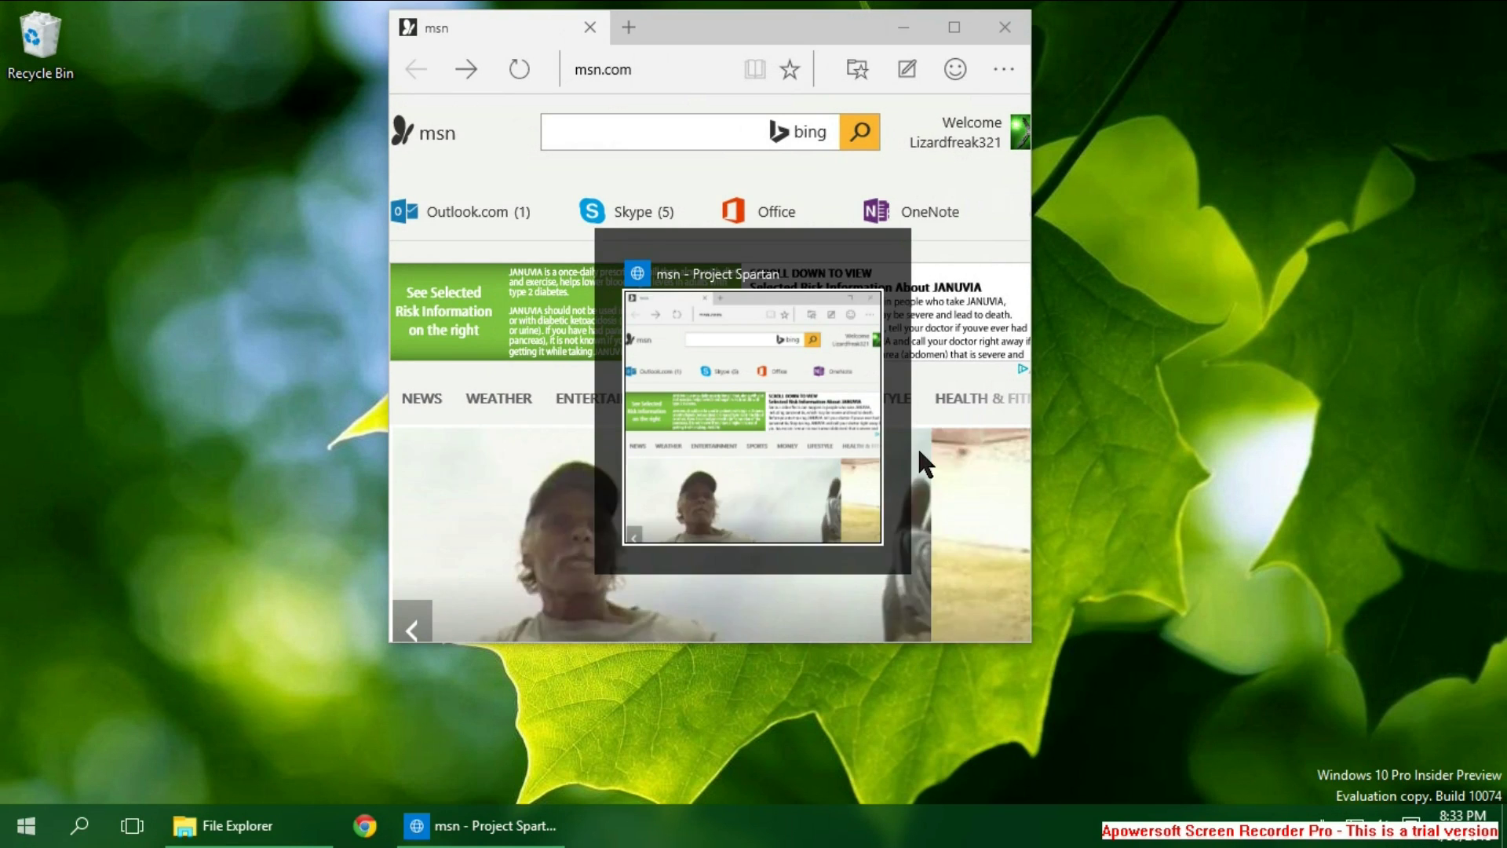
{"action": "left_click", "coordinate": [13, 561]}
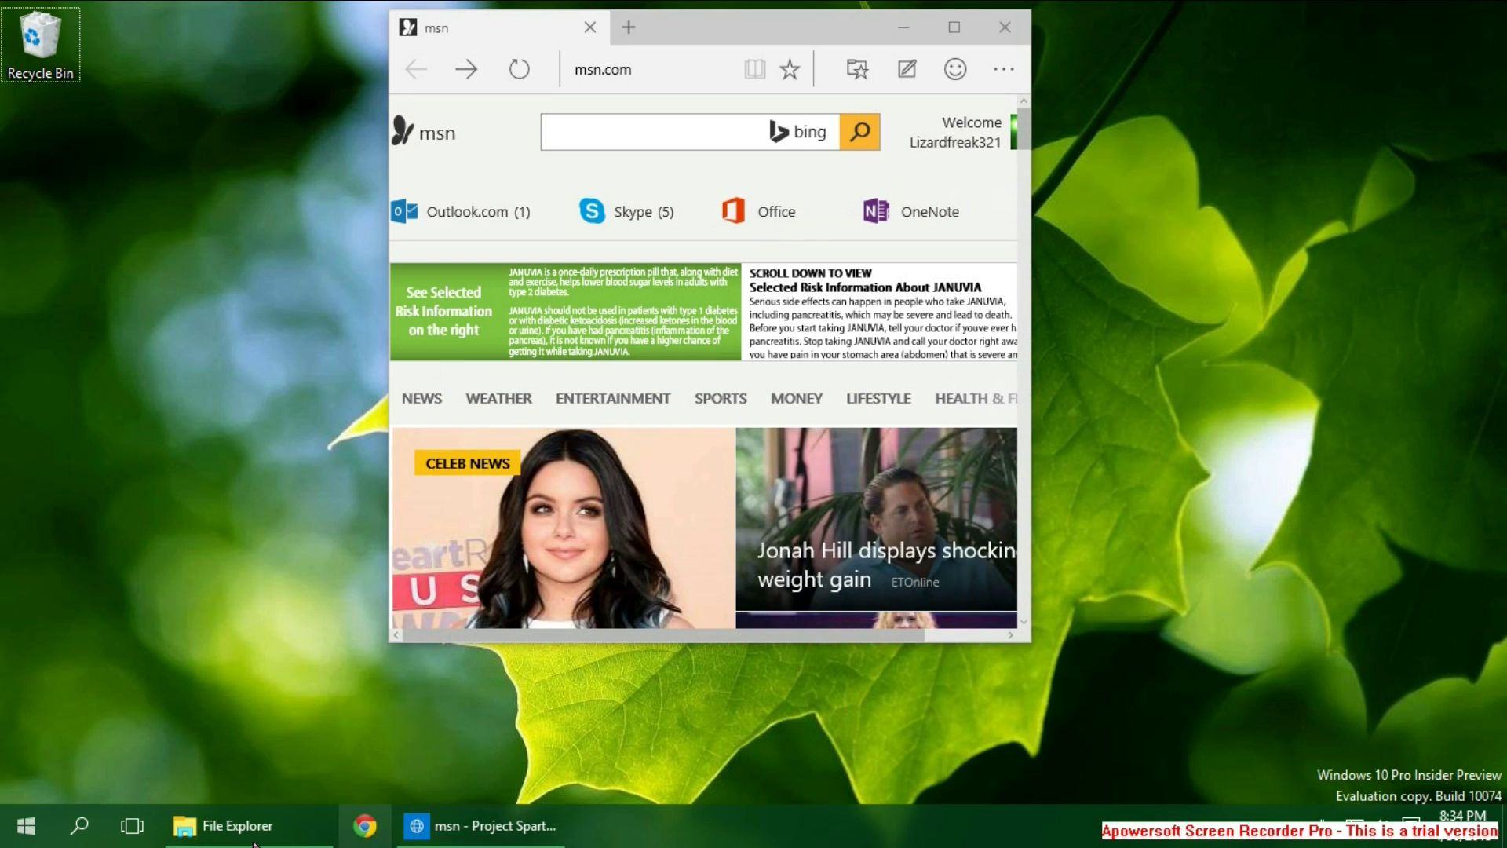
Step: In Task View, move the msn browser window to Desktop 2 and switch there
{"action": "left_click", "coordinate": [126, 836]}
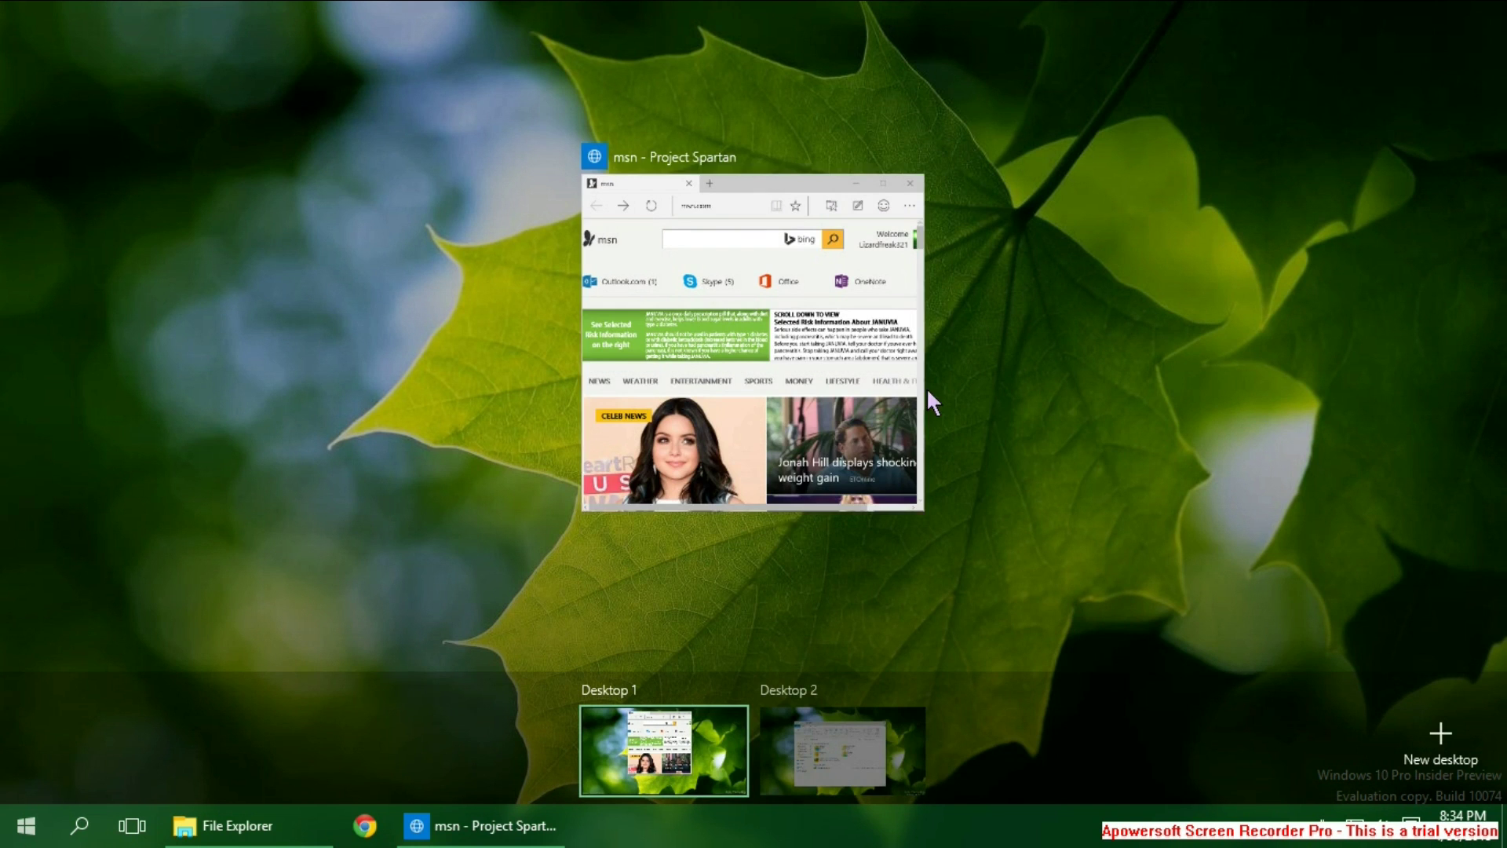
{"action": "left_click_drag", "start_coordinate": [685, 353], "coordinate": [827, 757]}
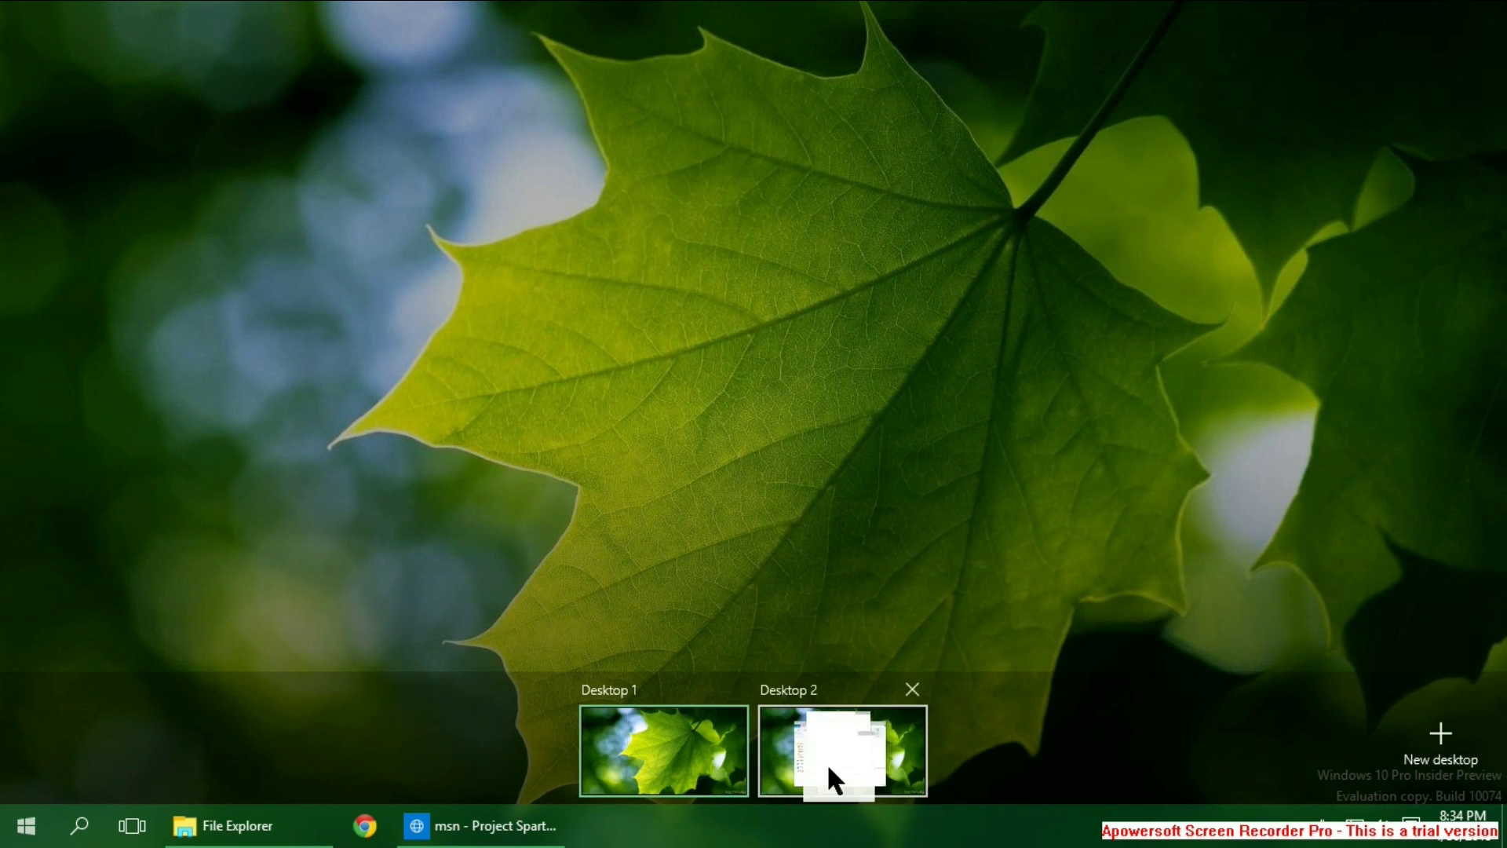
{"action": "left_click", "coordinate": [840, 745]}
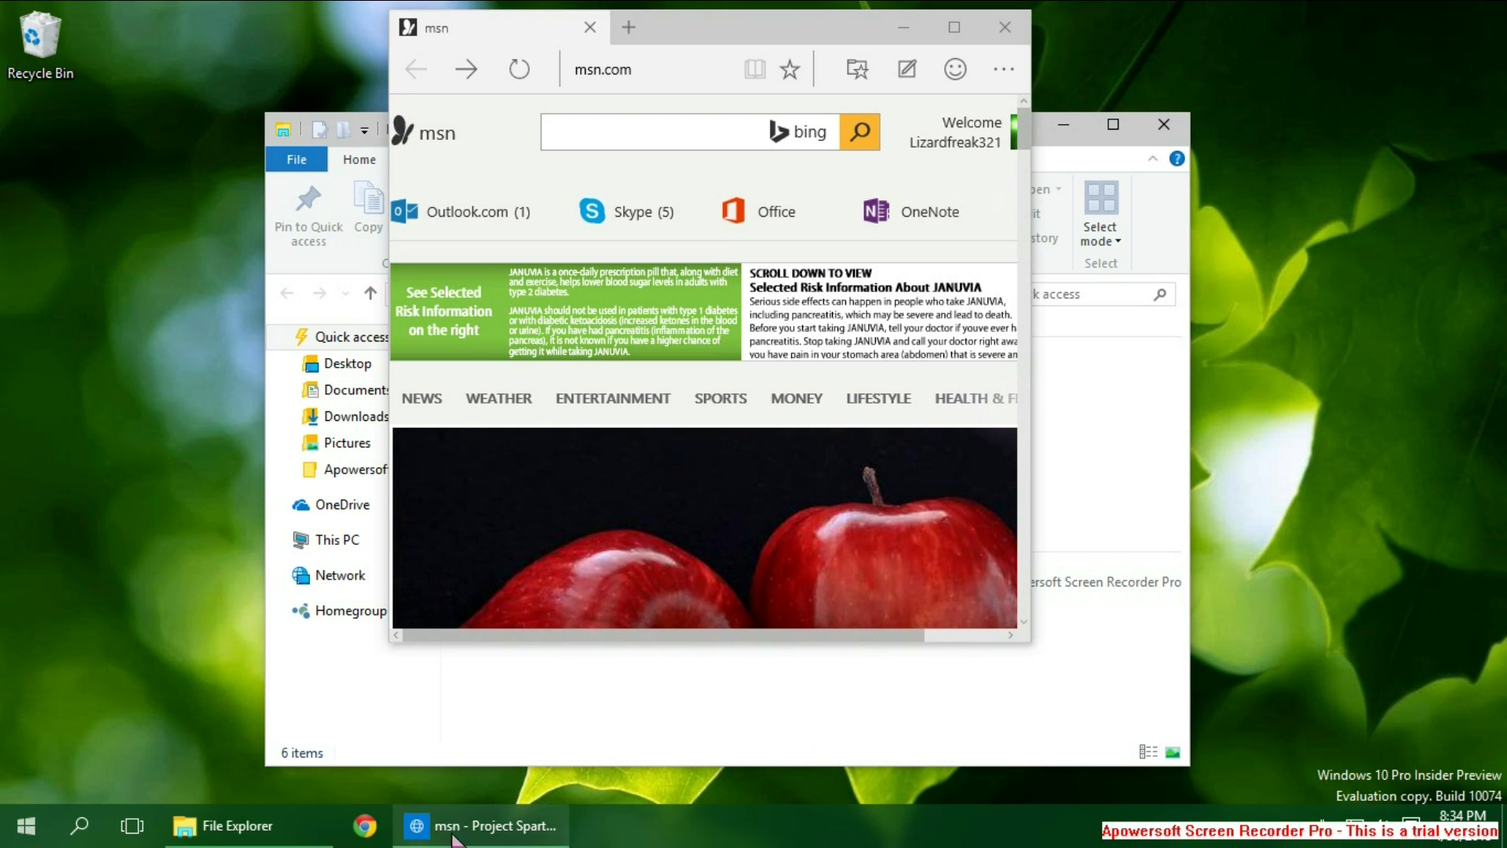
Step: Move File Explorer onto a new Desktop 3, close it there, and open Start
{"action": "left_click", "coordinate": [126, 832]}
{"action": "left_click_drag", "start_coordinate": [723, 416], "coordinate": [1390, 722]}
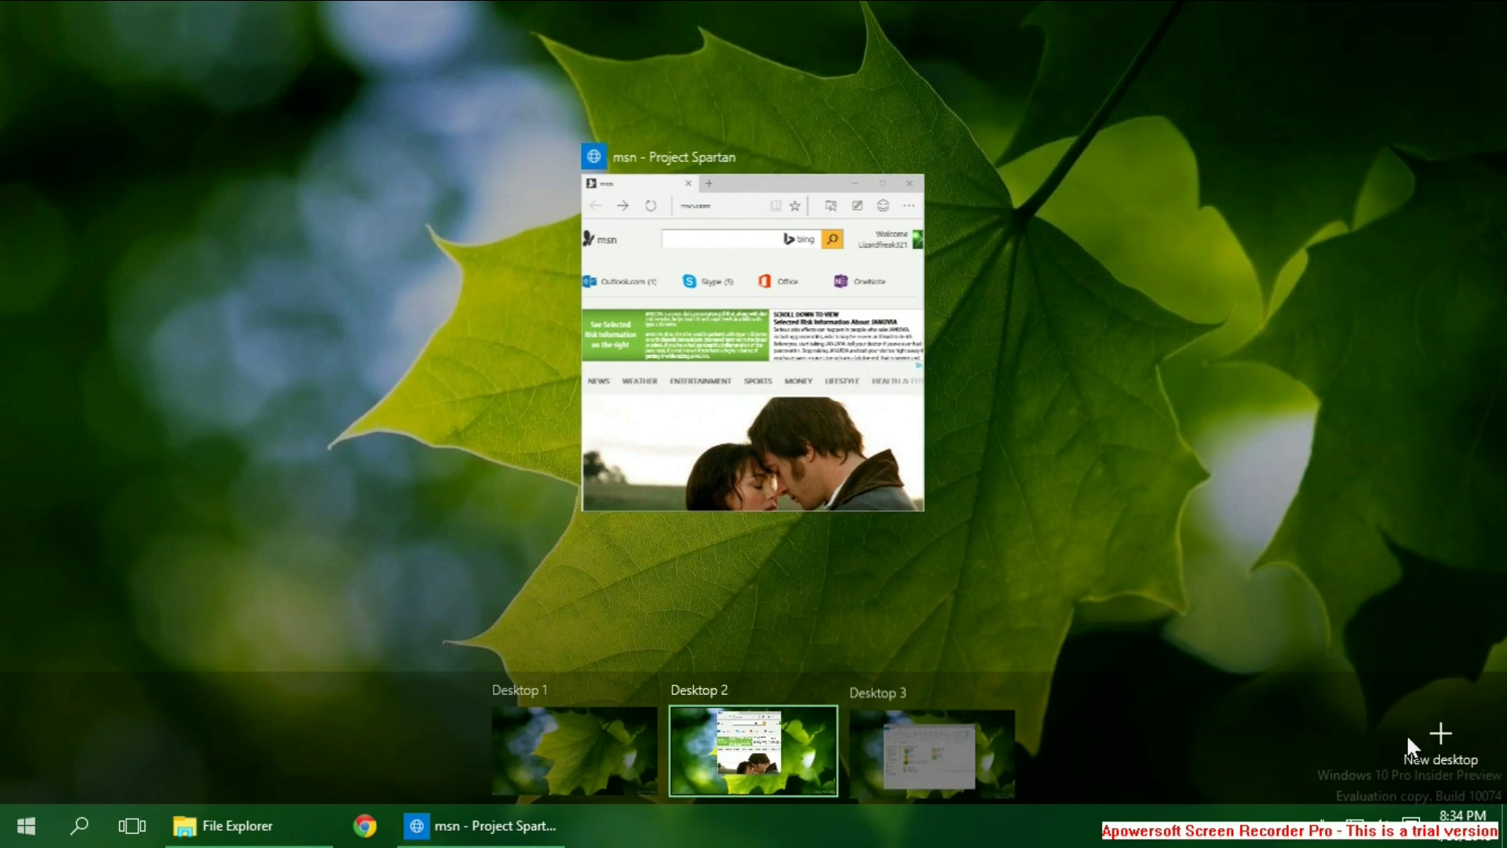
{"action": "left_click", "coordinate": [956, 747]}
{"action": "left_click", "coordinate": [1164, 124]}
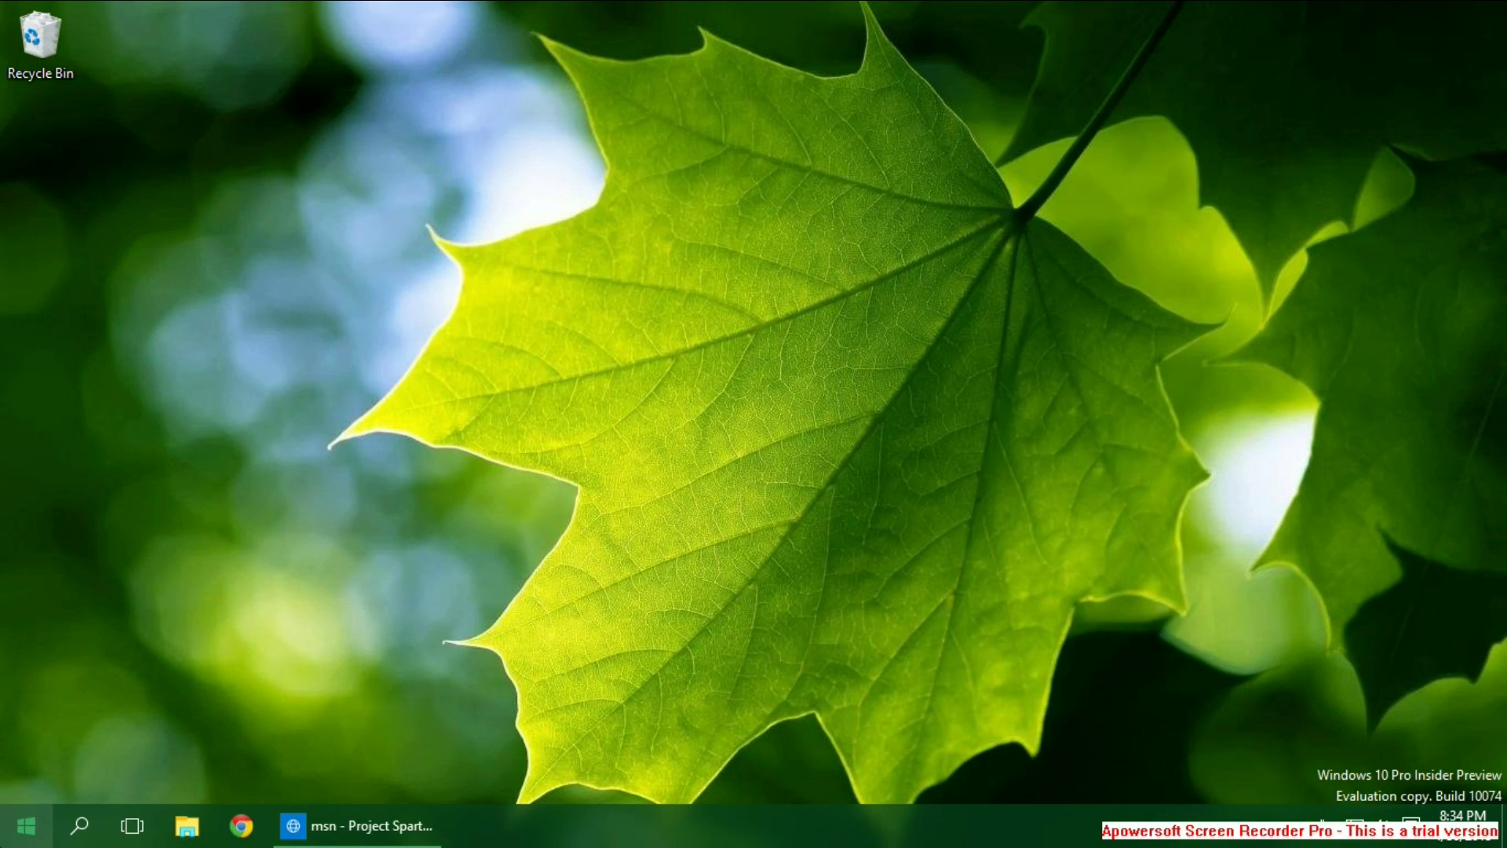
{"action": "left_click", "coordinate": [10, 843]}
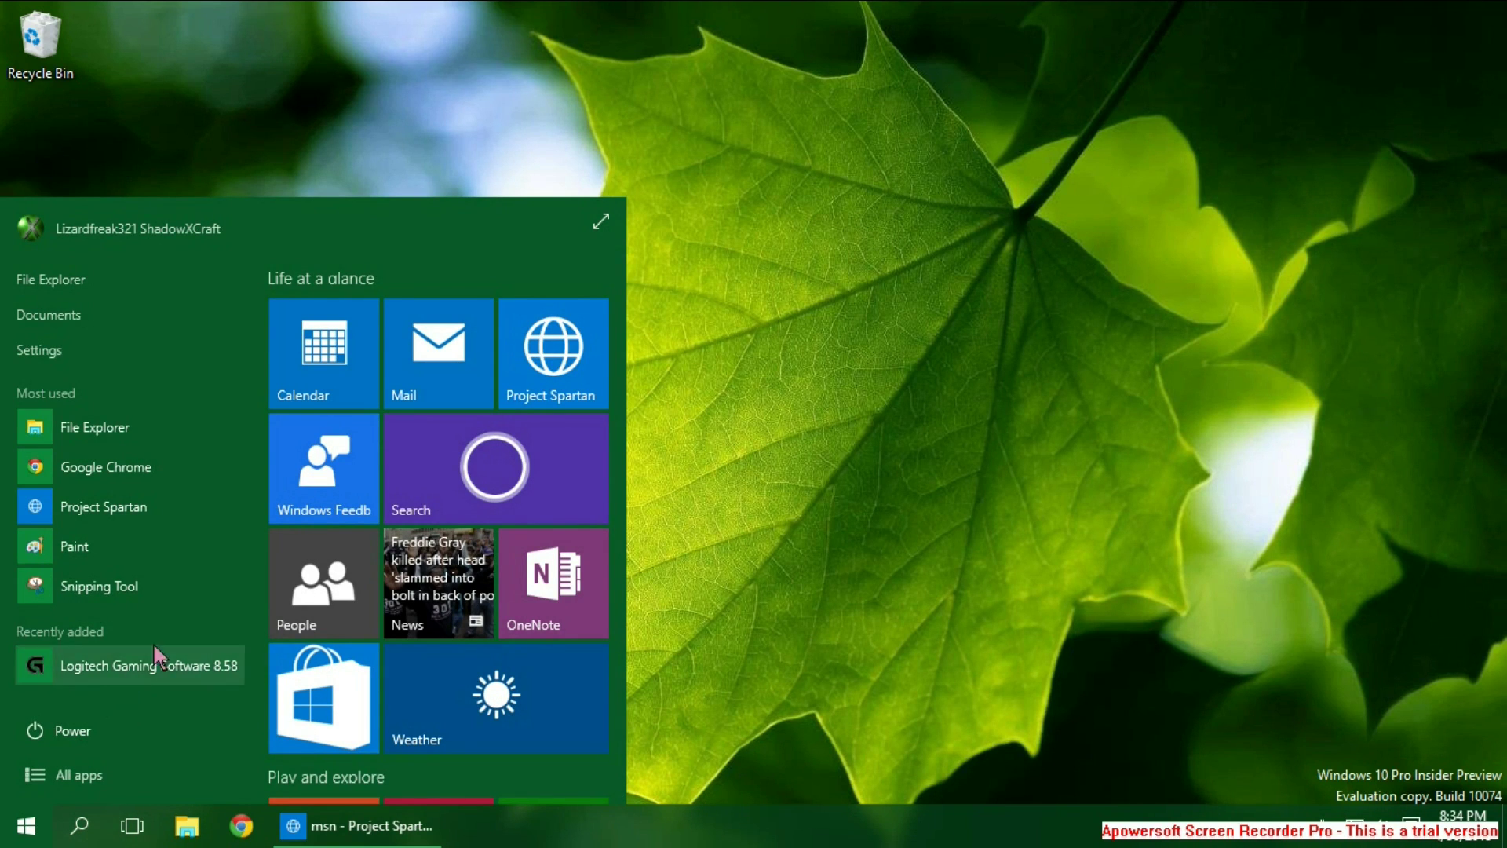
Step: Launch the Store maximized and scroll through its home page
{"action": "left_click", "coordinate": [349, 668]}
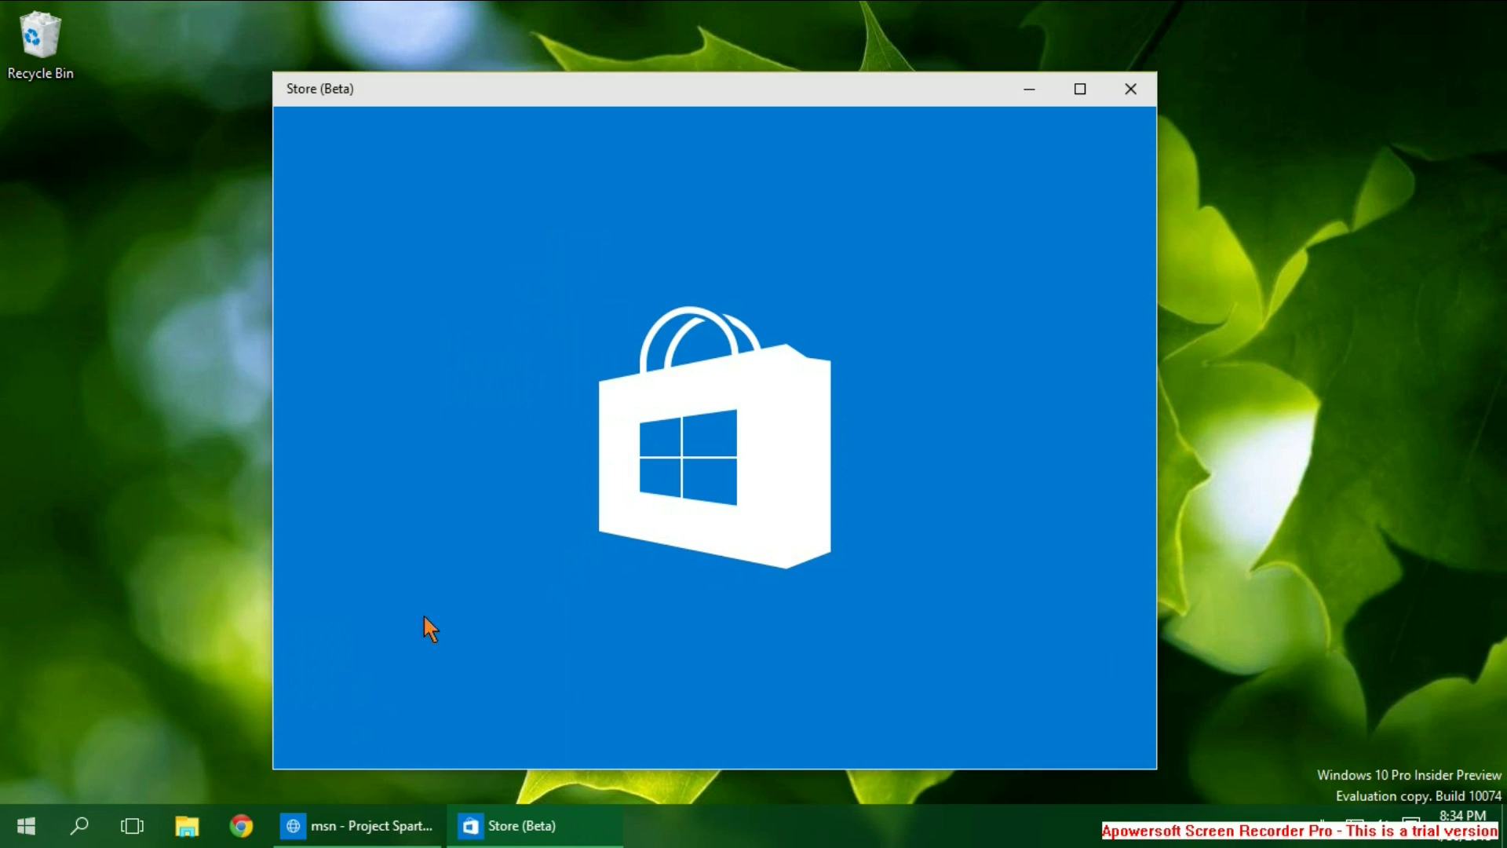
{"action": "left_click_drag", "start_coordinate": [606, 84], "coordinate": [541, 1]}
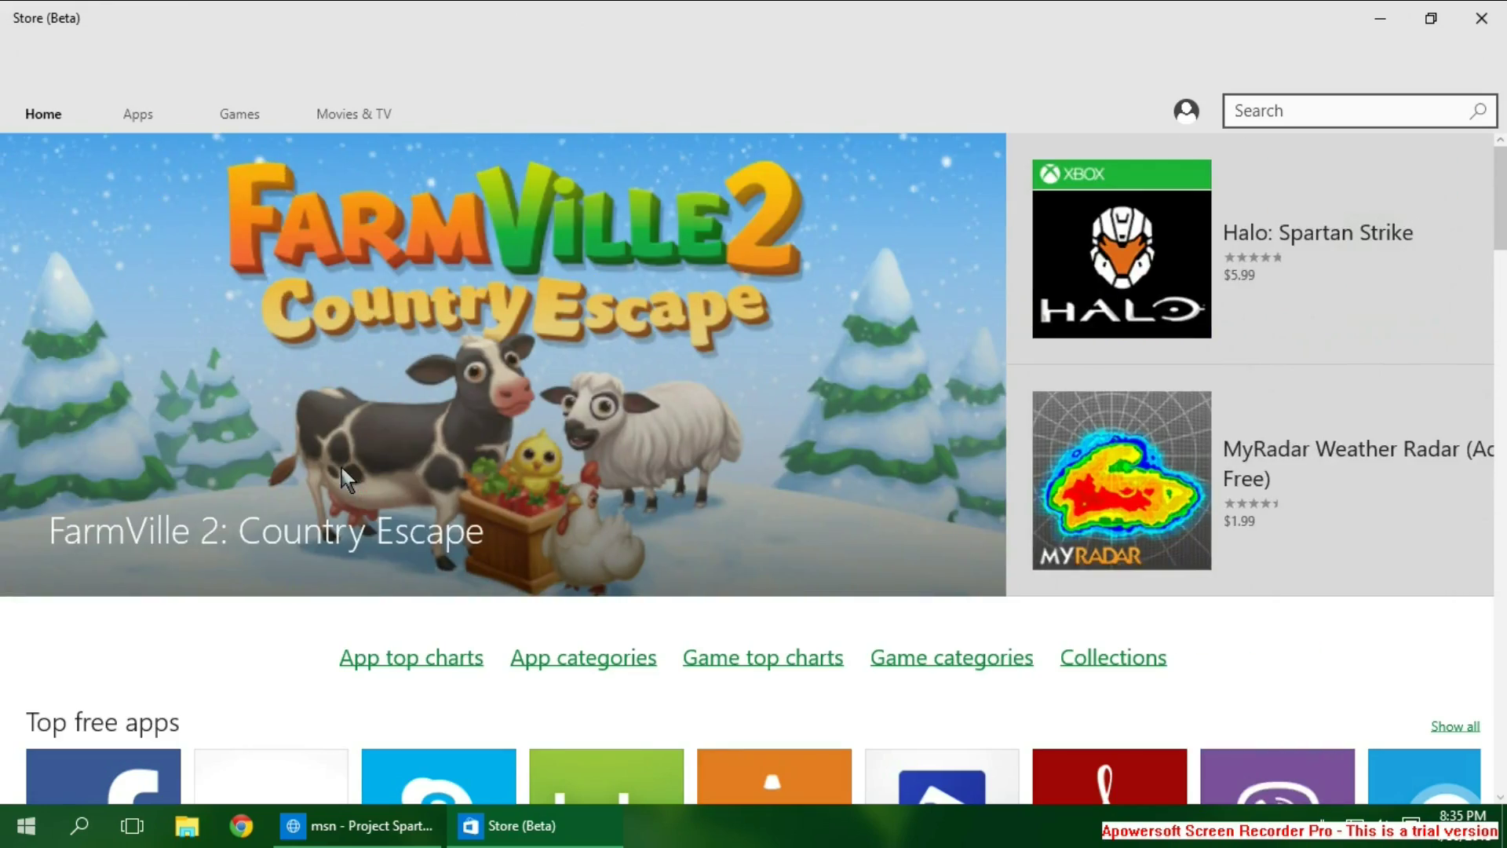
{"action": "scroll", "coordinate": [309, 673], "scroll_direction": "down", "scroll_amount": 15}
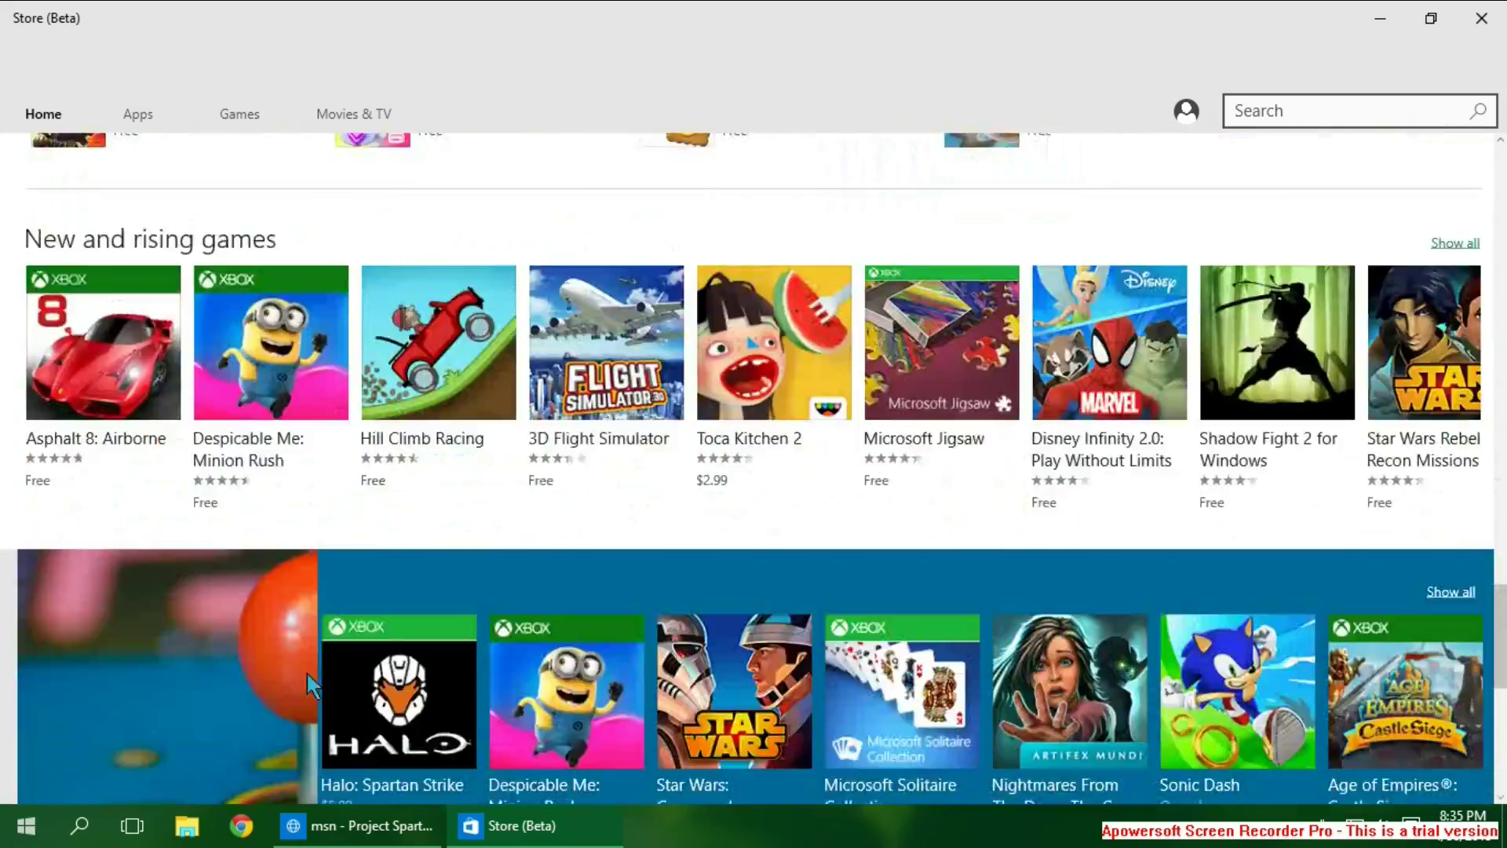
{"action": "scroll", "coordinate": [306, 671], "scroll_direction": "down", "scroll_amount": 5}
{"action": "scroll", "coordinate": [306, 670], "scroll_direction": "up", "scroll_amount": 10}
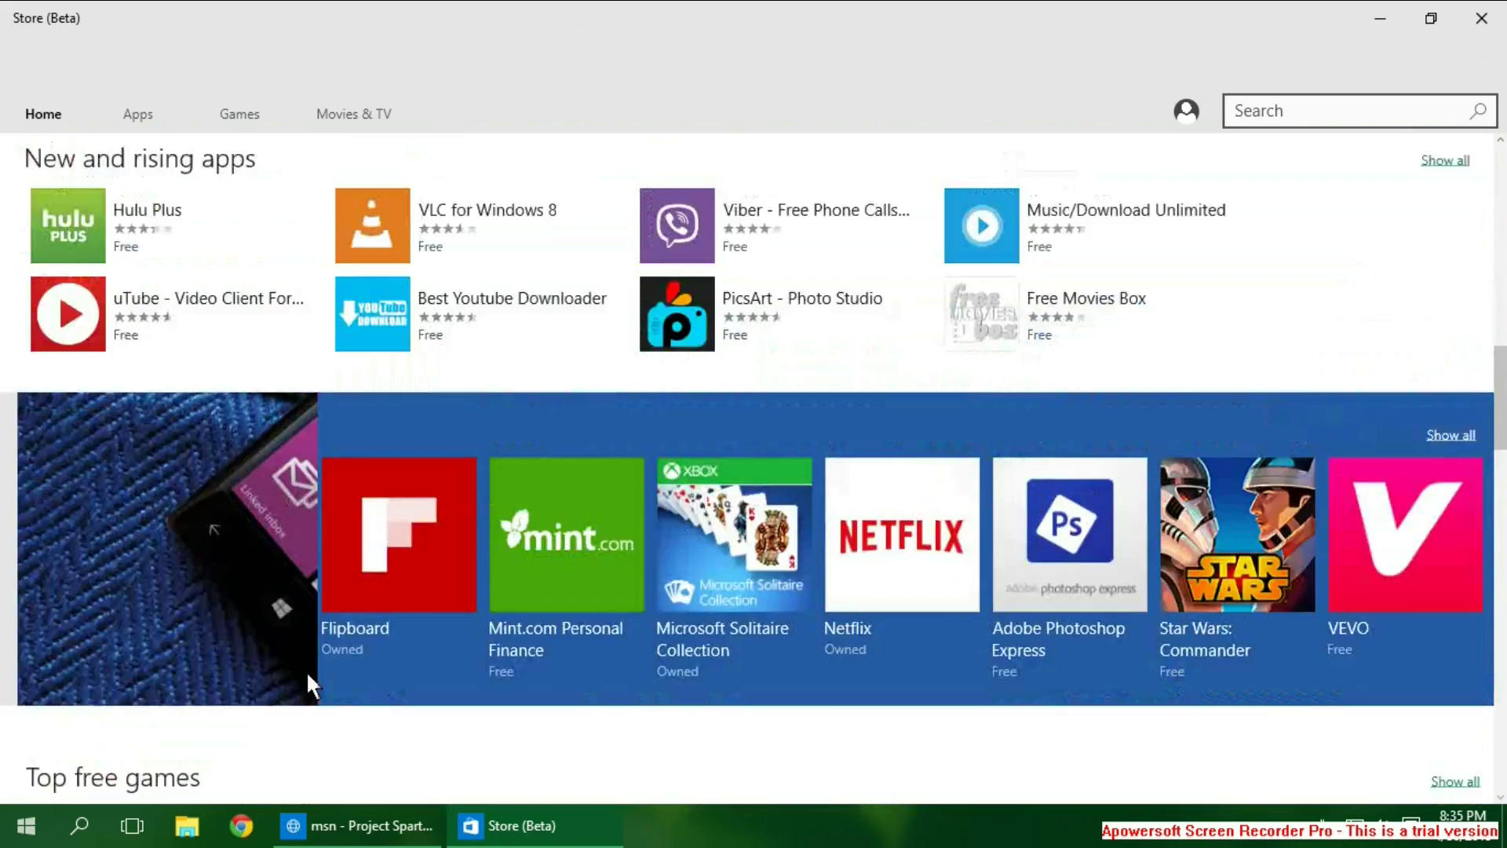
{"action": "scroll", "coordinate": [306, 670], "scroll_direction": "up", "scroll_amount": 8}
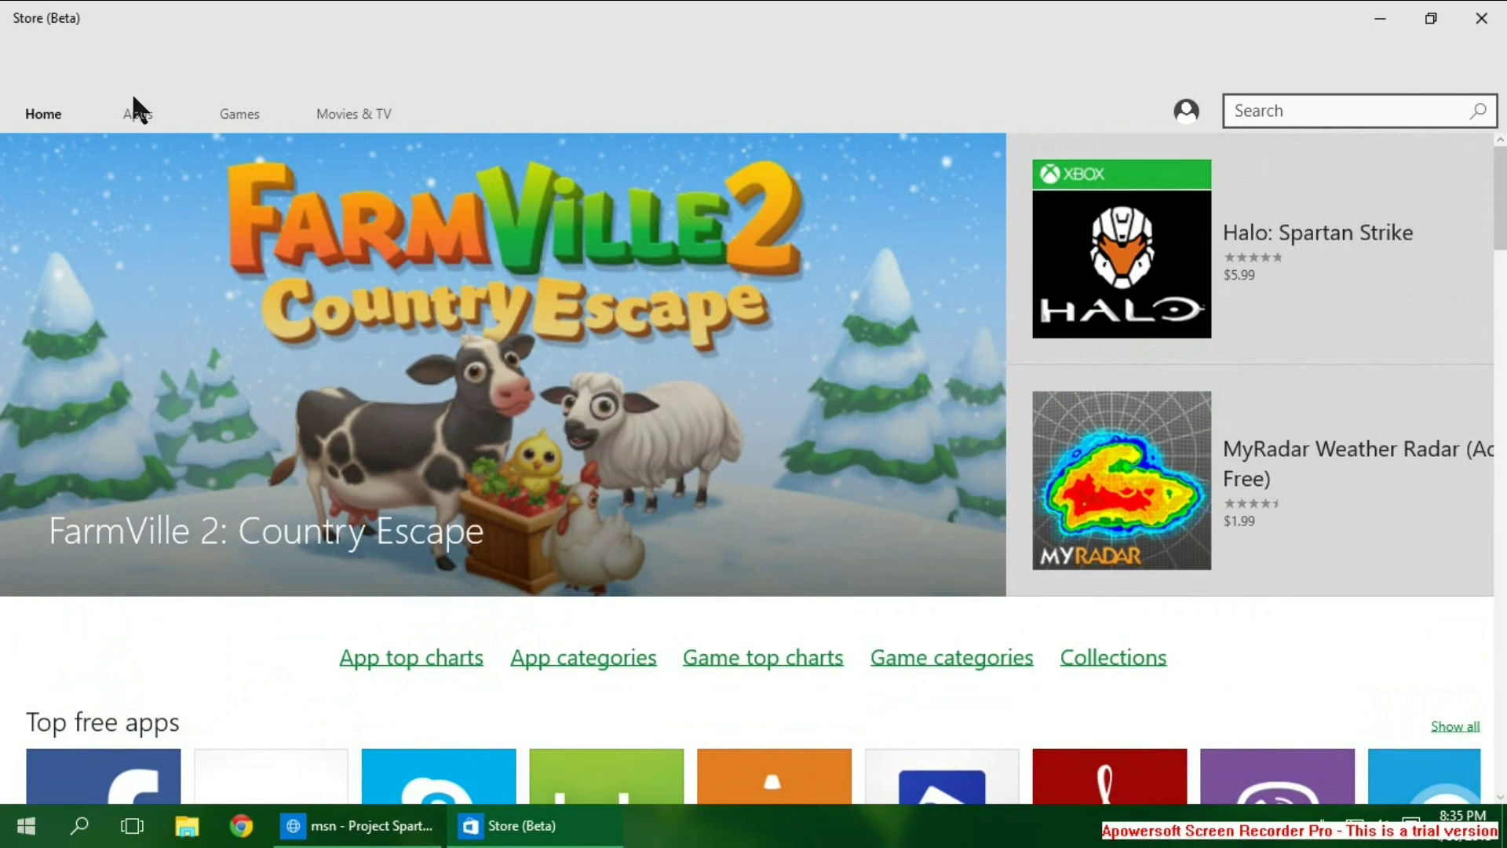
Step: Visit the Store's Apps and Games sections, then close the Store
{"action": "left_click", "coordinate": [176, 115]}
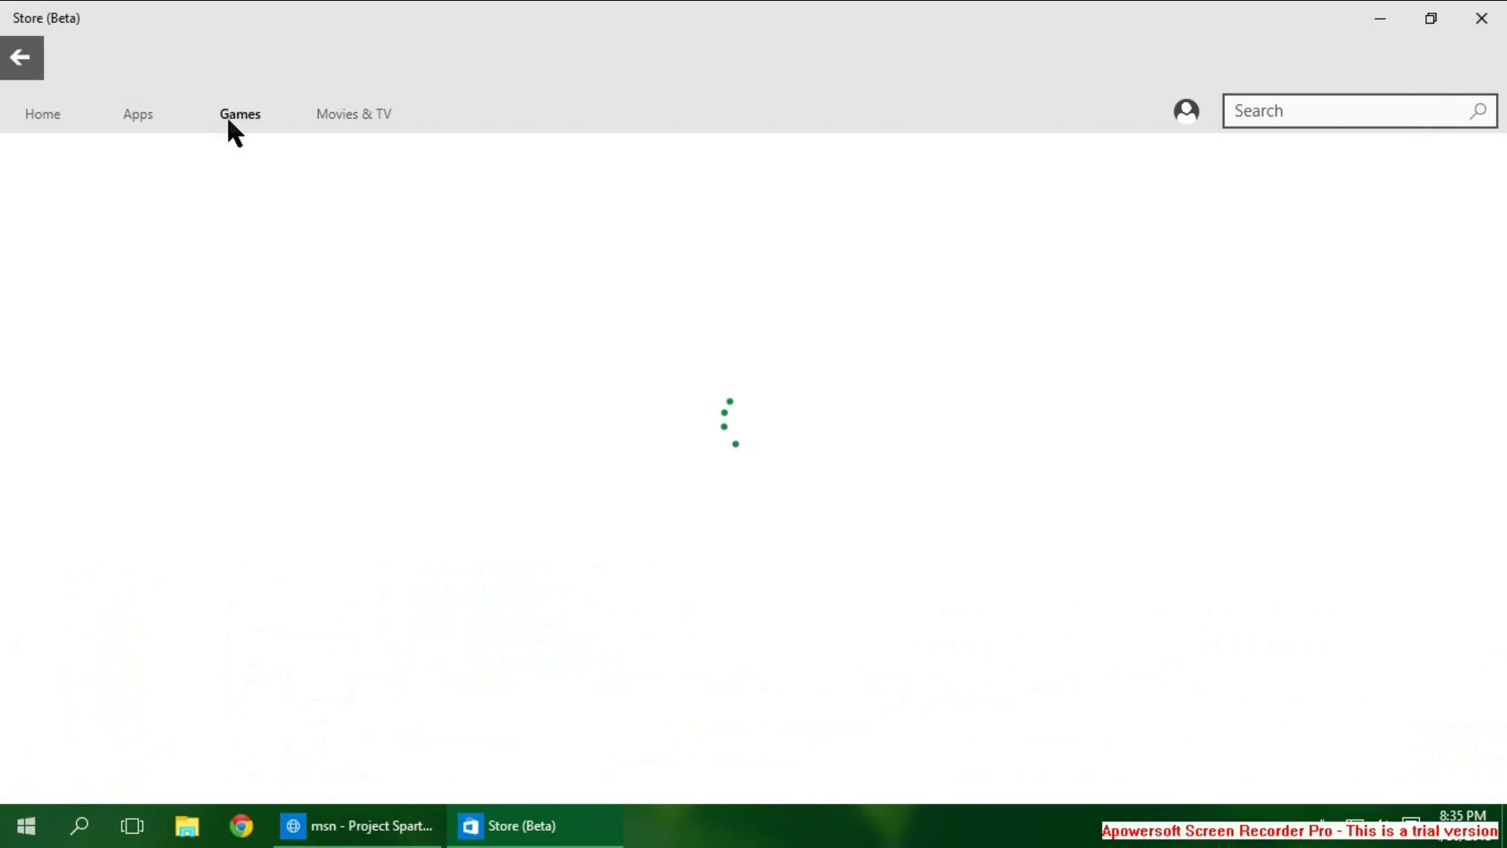
{"action": "left_click", "coordinate": [251, 113]}
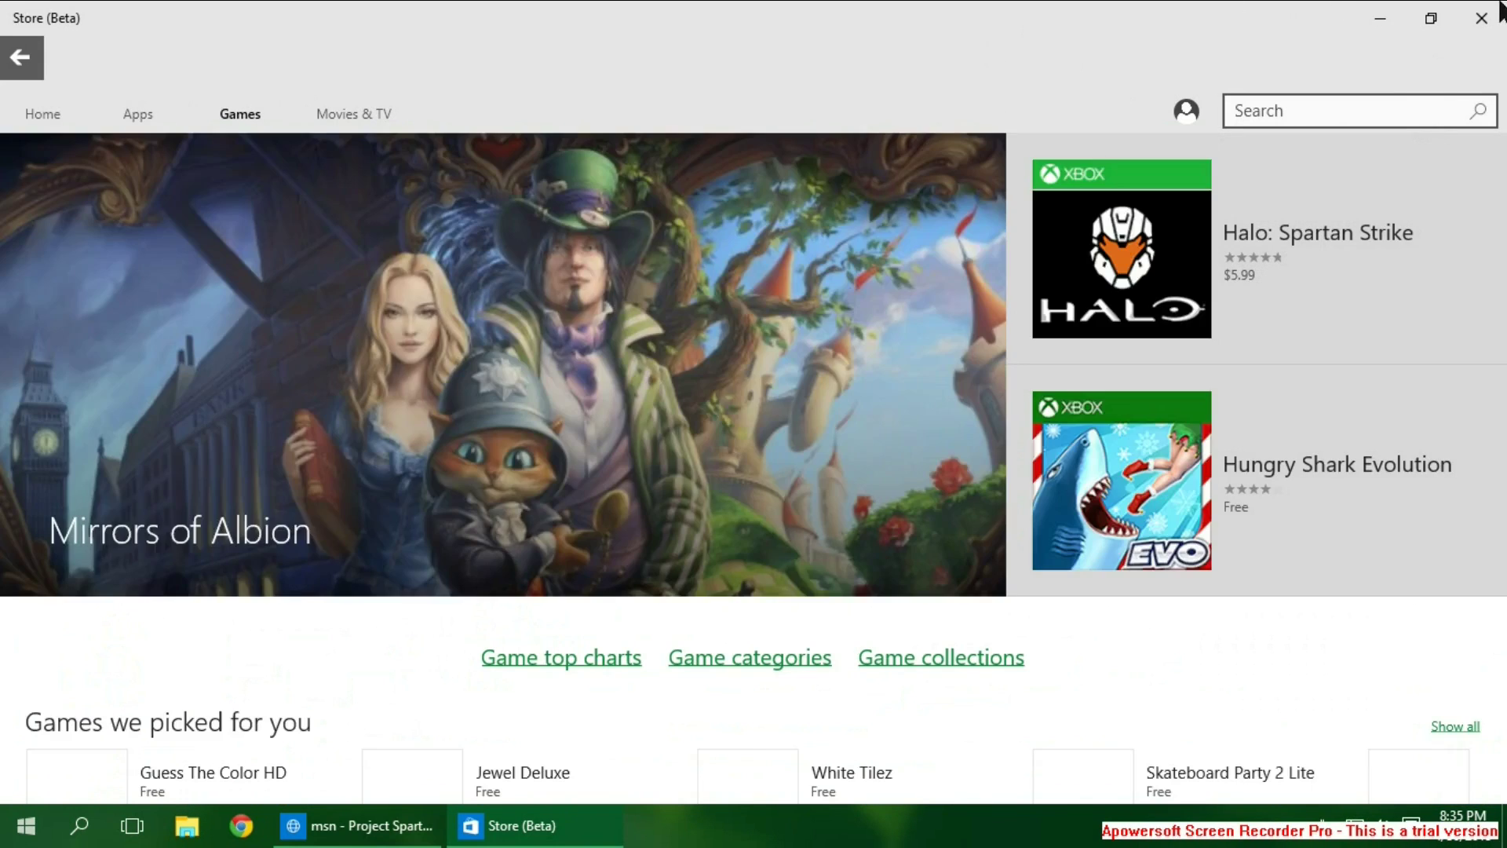
{"action": "left_click", "coordinate": [1482, 22]}
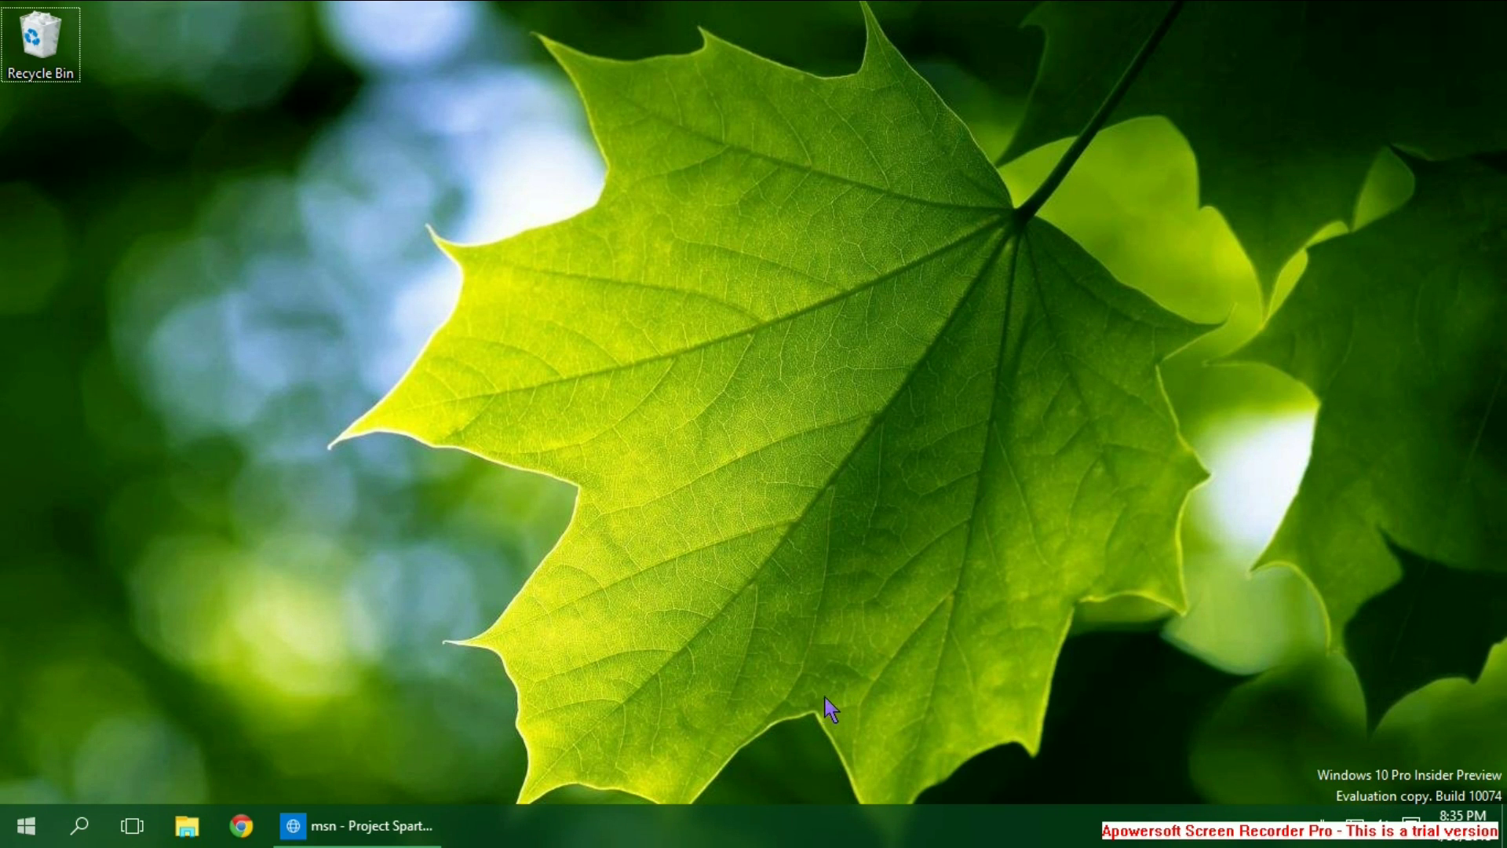
Step: Launch the Mail app from the Start menu, then close it right away
{"action": "left_click", "coordinate": [20, 838]}
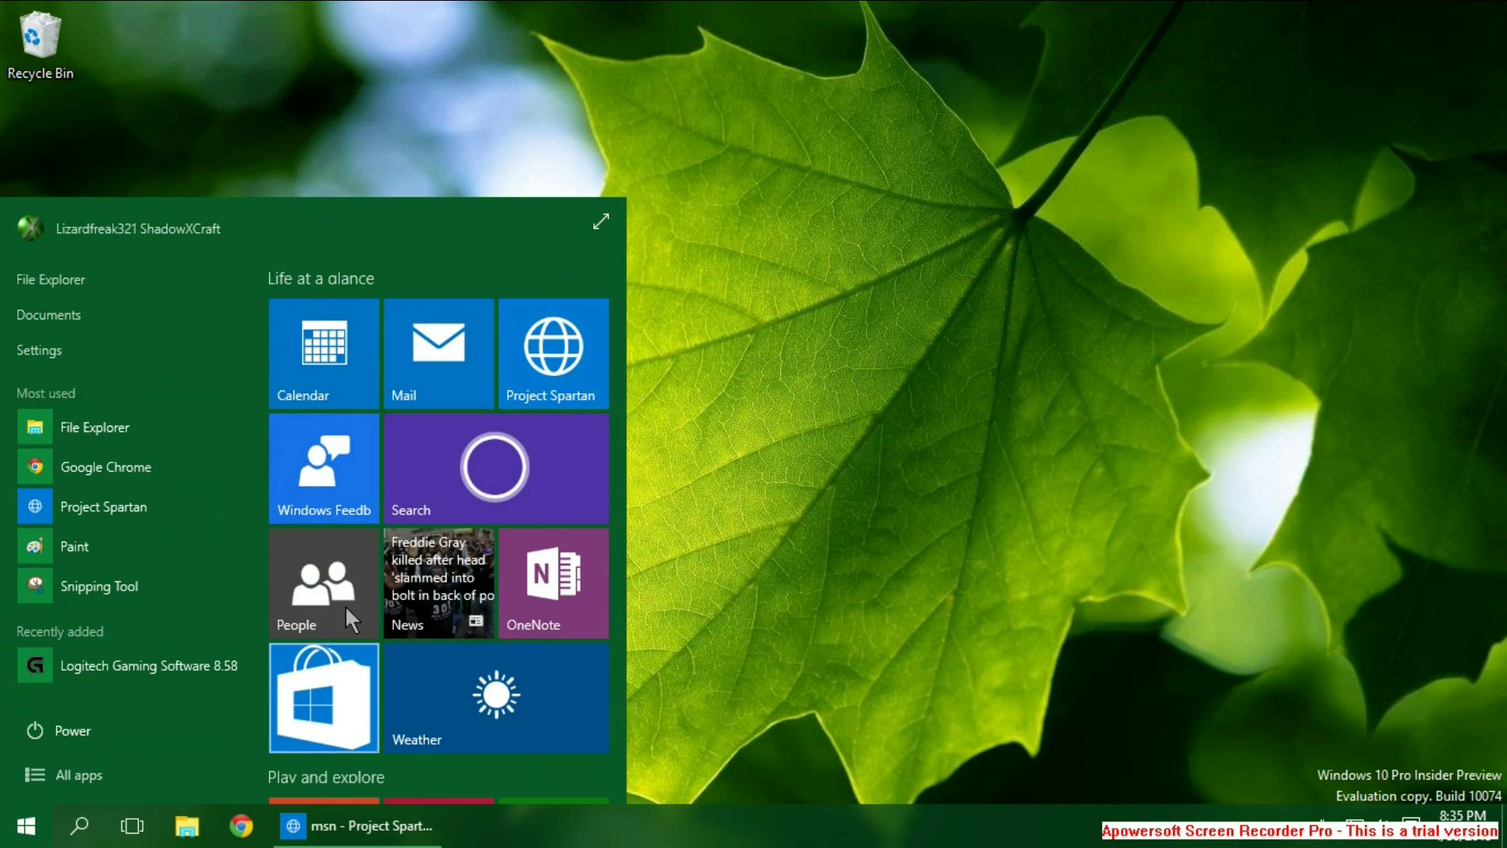
{"action": "left_click", "coordinate": [462, 363]}
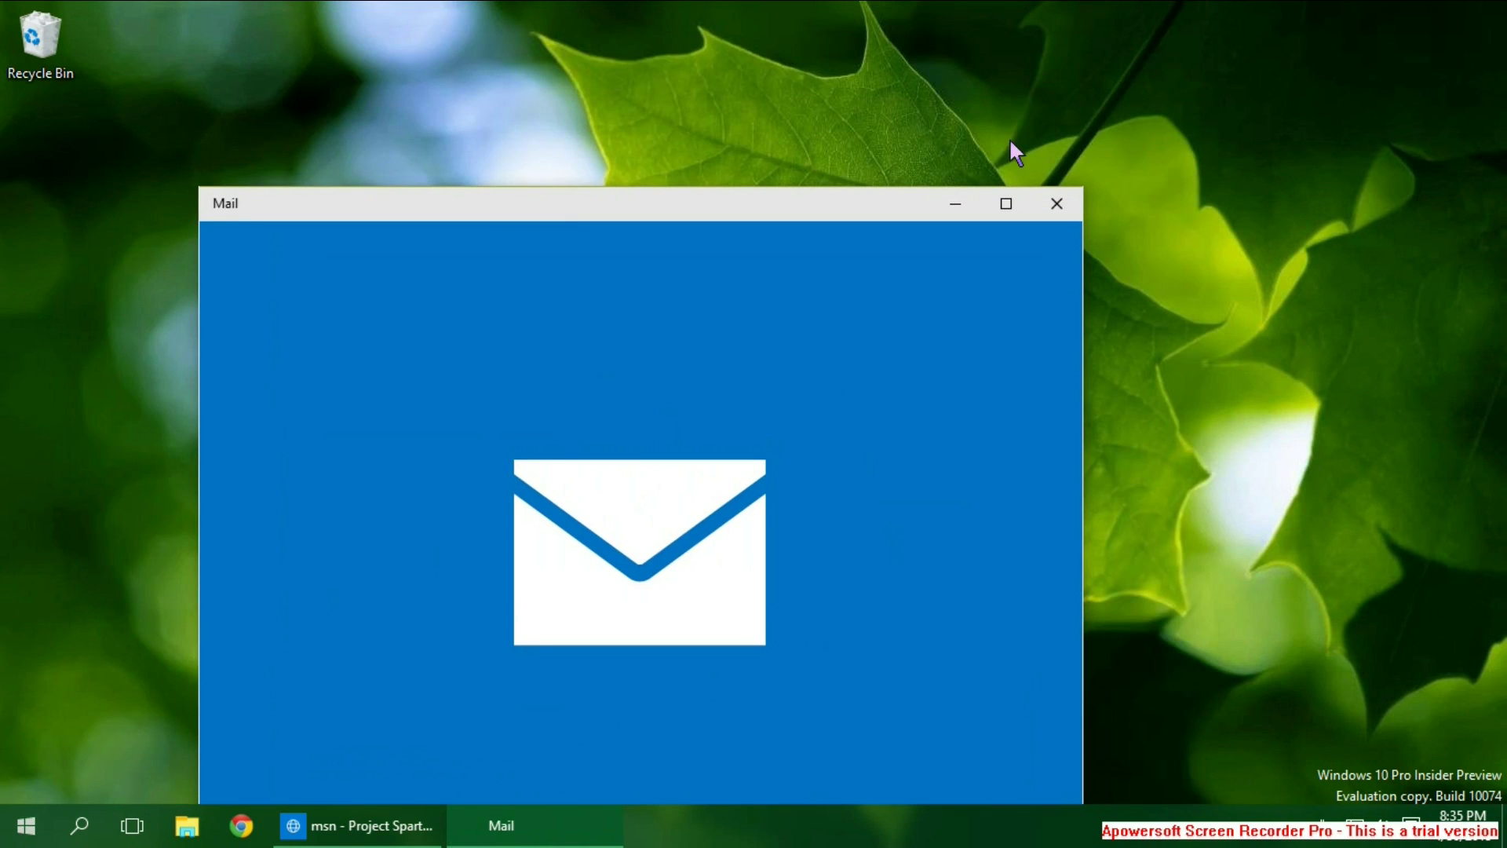
{"action": "left_click", "coordinate": [1054, 202]}
Step: Relaunch the Store from its Start tile and shrink it into a smaller floating window
{"action": "left_click", "coordinate": [26, 825]}
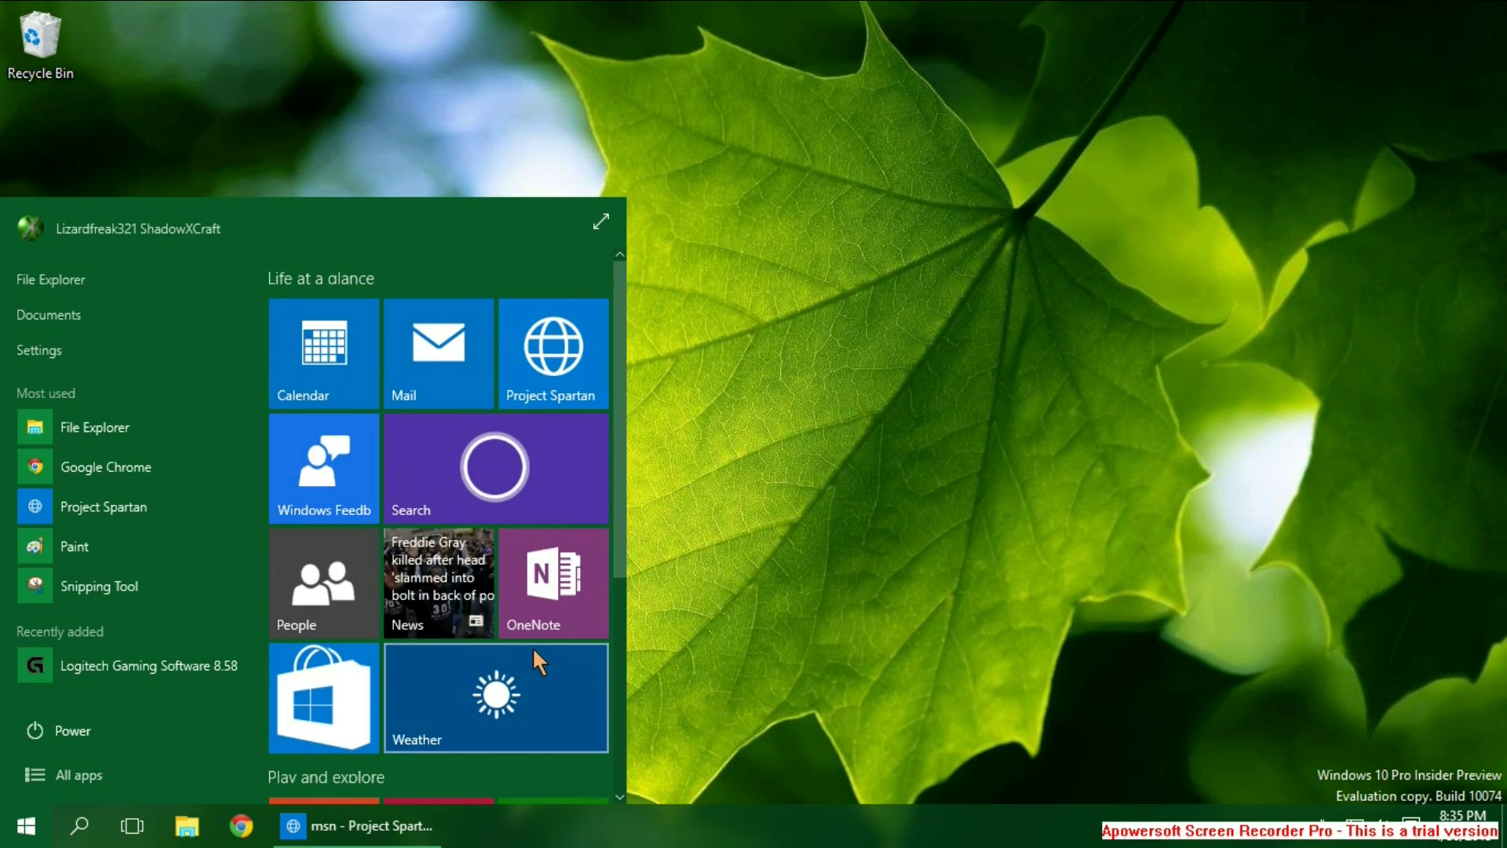
{"action": "left_click", "coordinate": [334, 700]}
{"action": "mouse_move", "coordinate": [878, 55]}
{"action": "left_mouse_down"}
{"action": "mouse_move", "coordinate": [780, 91]}
{"action": "mouse_move", "coordinate": [703, 10]}
{"action": "mouse_move", "coordinate": [585, 229]}
{"action": "mouse_move", "coordinate": [555, 88]}
{"action": "mouse_move", "coordinate": [882, 128]}
{"action": "mouse_move", "coordinate": [761, 27]}
{"action": "mouse_move", "coordinate": [897, 67]}
{"action": "left_mouse_up"}
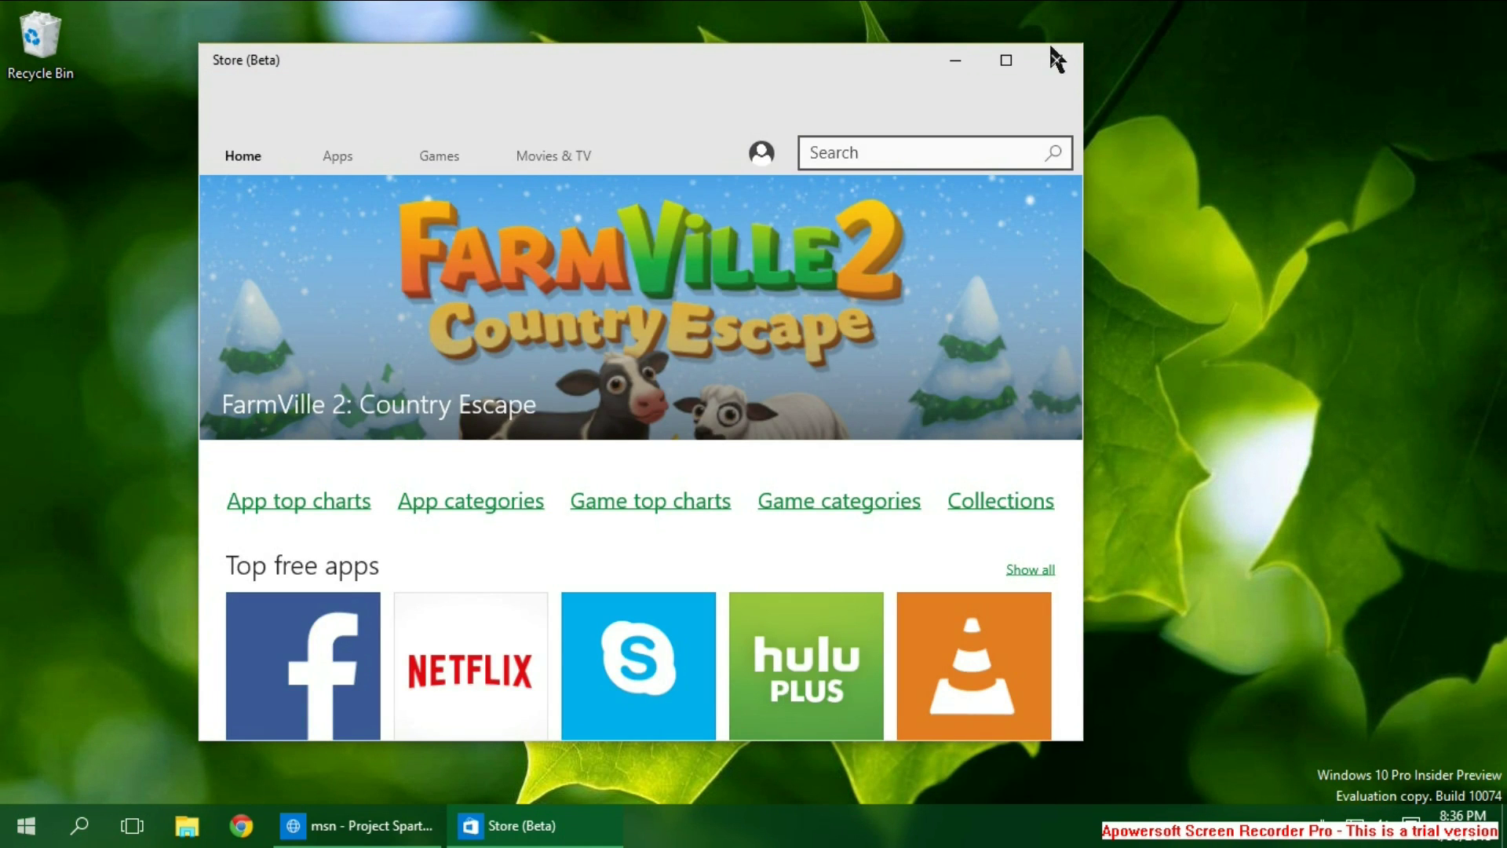
Step: Close the Store (Beta) window to reveal the bare leaf-wallpaper desktop
{"action": "left_click", "coordinate": [1055, 60]}
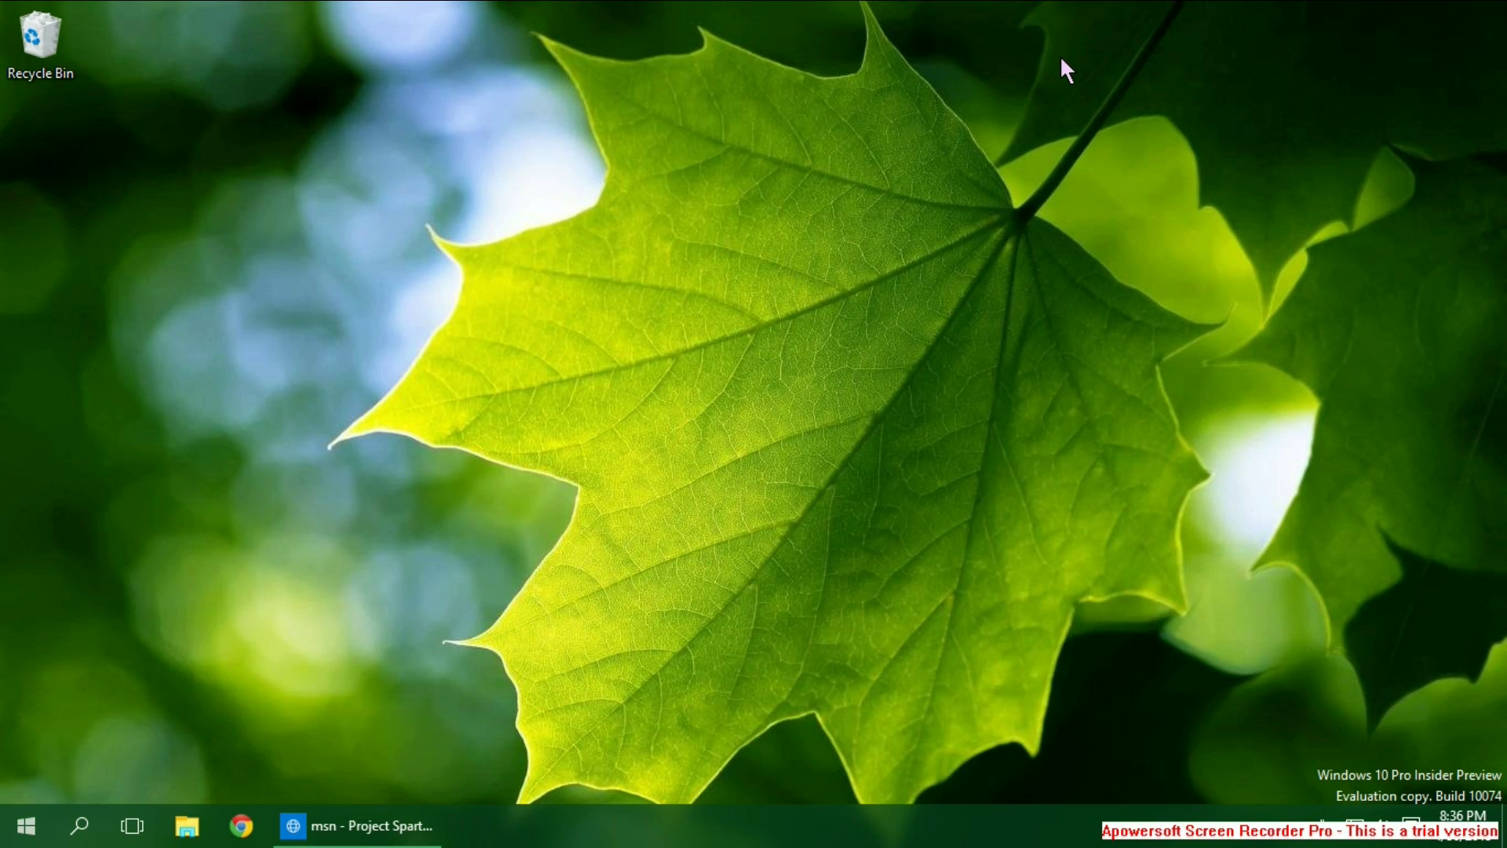